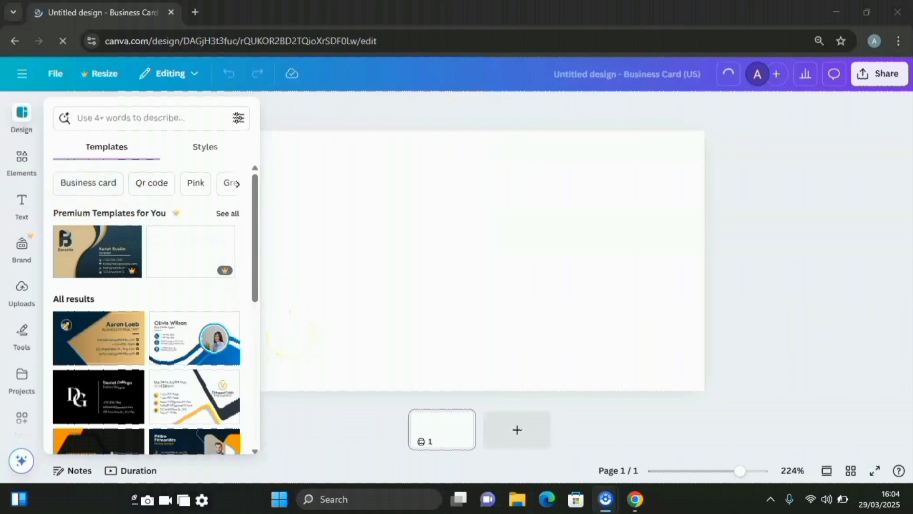
Add the shield shape from Shapes and rotate it 90°
click(21, 162)
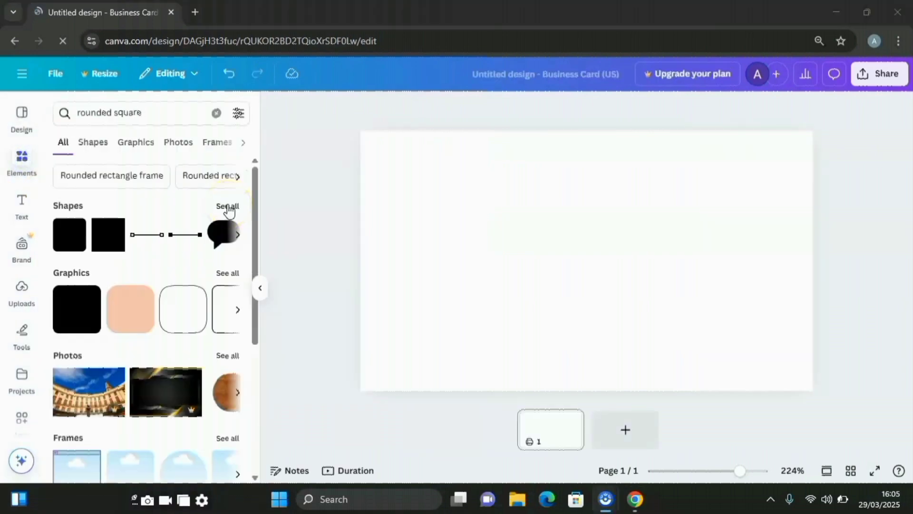
click(228, 208)
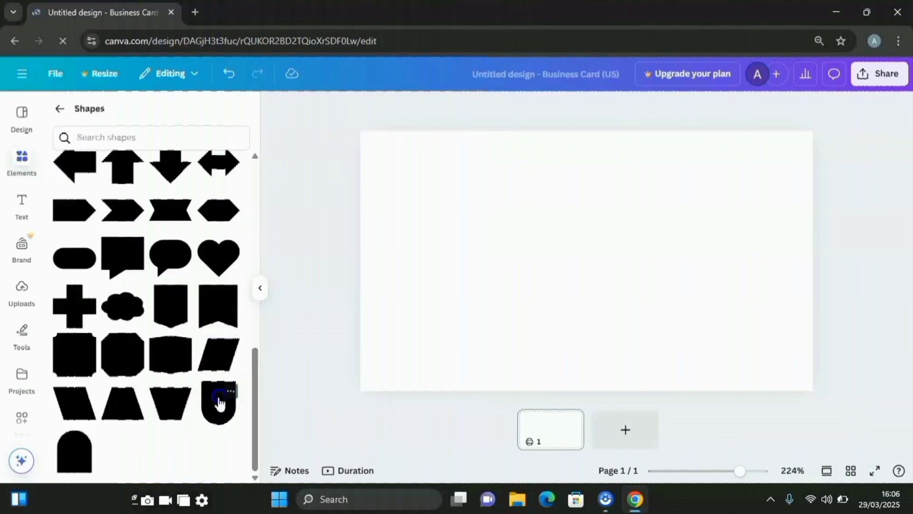
click(219, 403)
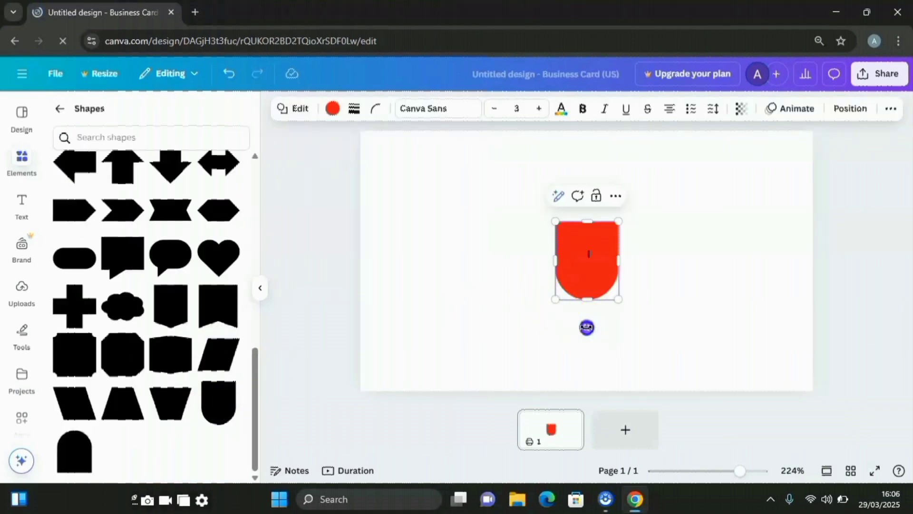
drag(586, 327, 480, 266)
Enlarge the rotated shield so it covers most of the card, out to the right edge
drag(556, 223, 669, 139)
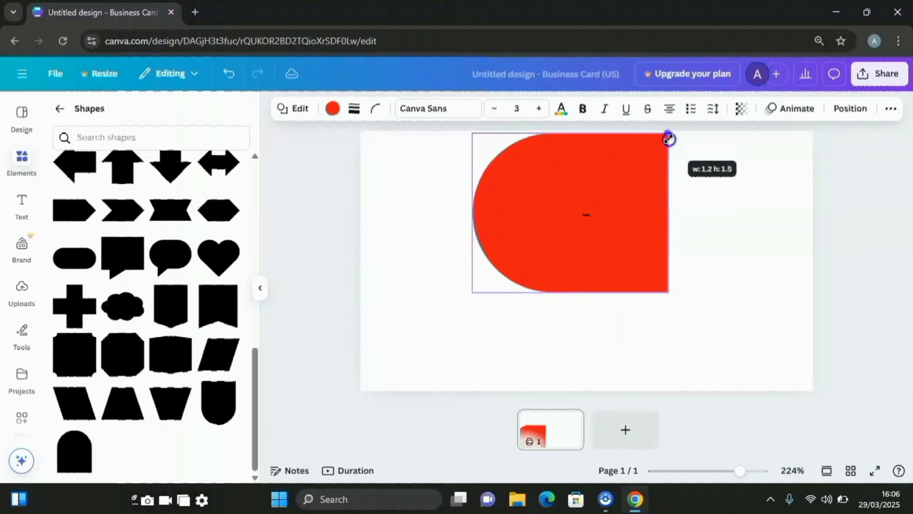
drag(666, 291, 750, 418)
drag(794, 261, 862, 260)
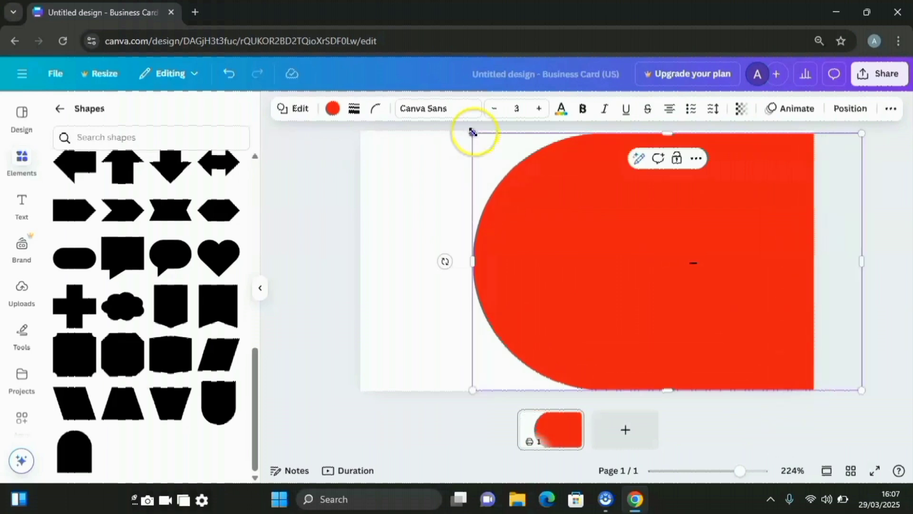
drag(472, 132, 451, 123)
mouse_move(450, 399)
mouse_down()
mouse_move(448, 409)
mouse_move(445, 402)
mouse_up()
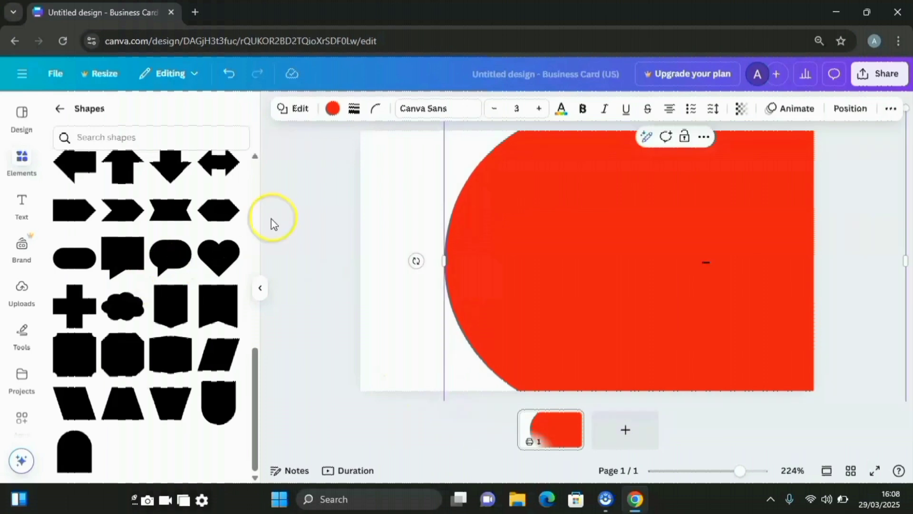
Fill the shield shape with the navy-to-blue gradient preset
click(333, 109)
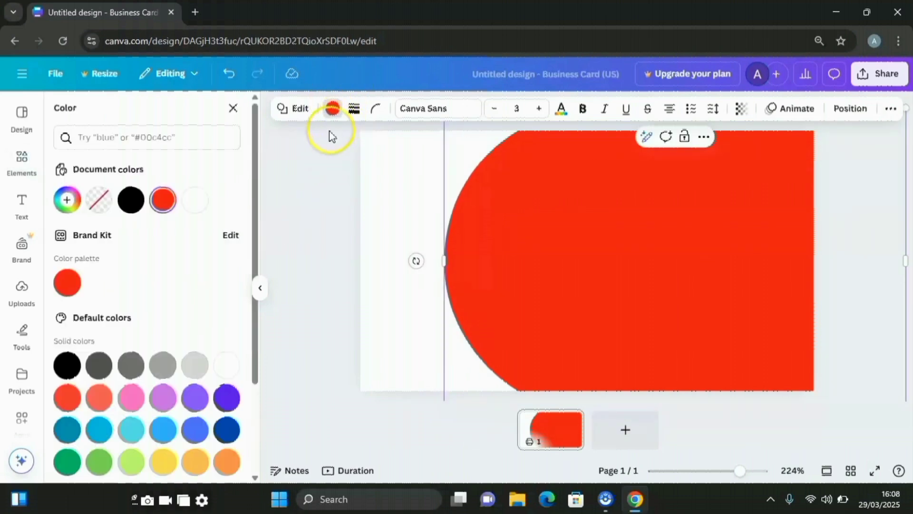
scroll(195, 368, down, 3)
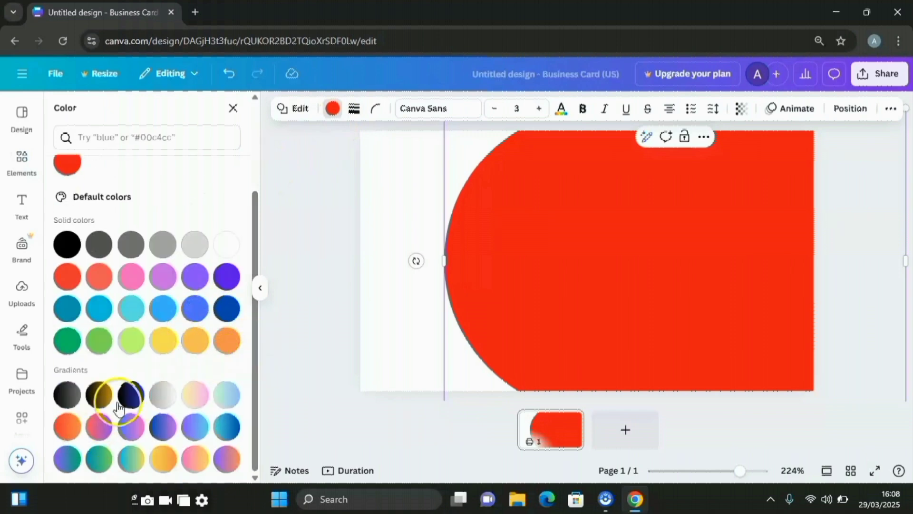
click(132, 395)
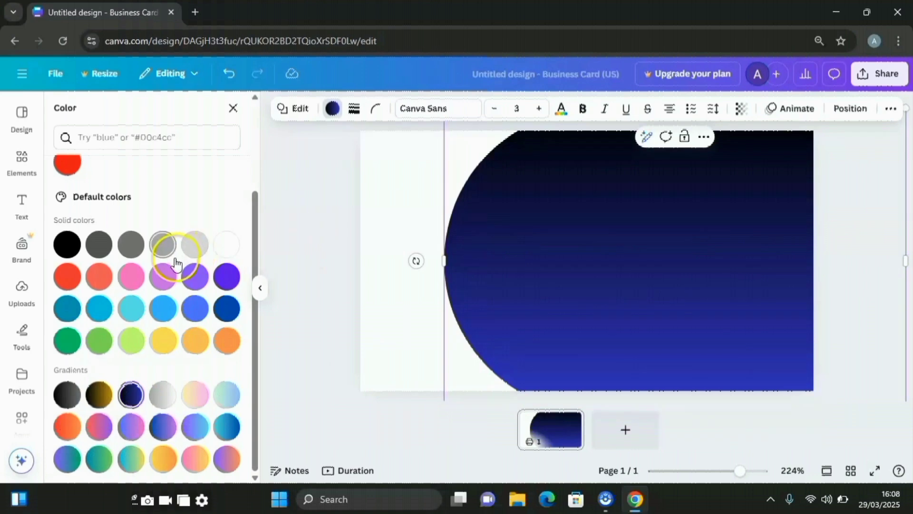
scroll(176, 263, up, 3)
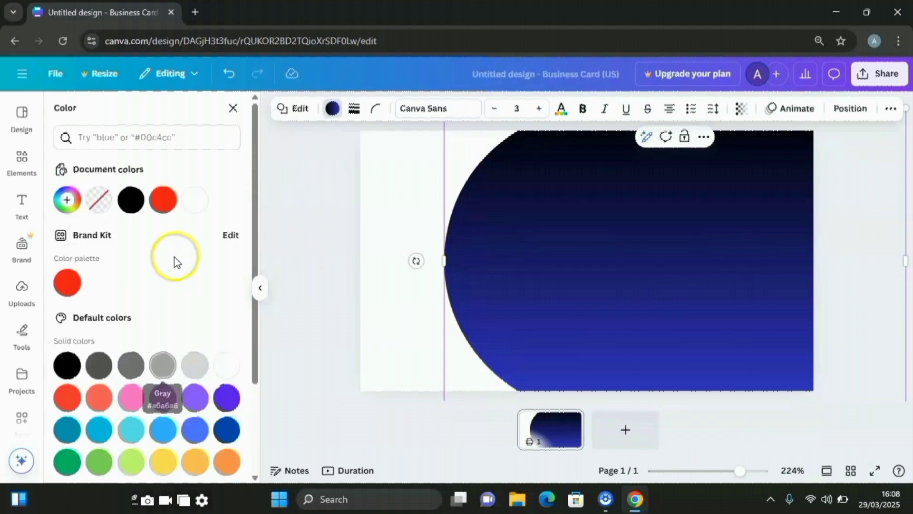
Edit the gradient: put black after blue, add a third stop and adjust its blue
click(69, 202)
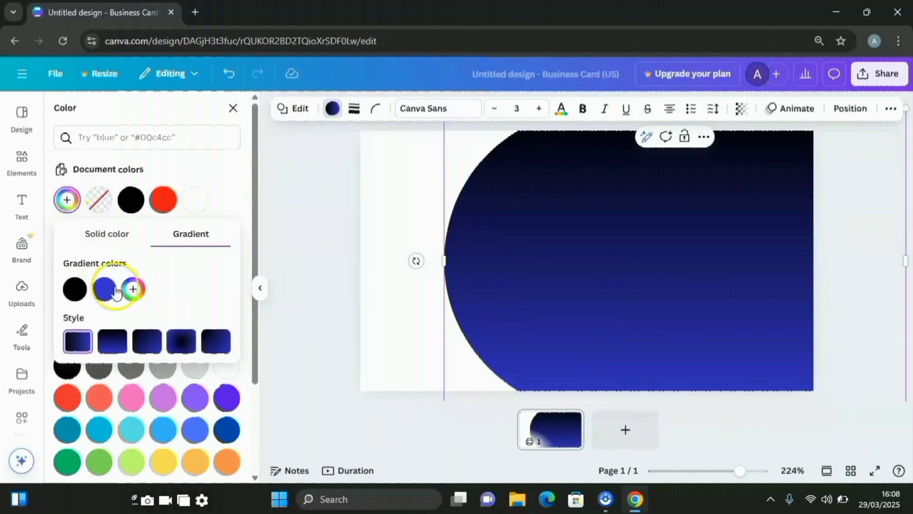
click(77, 294)
drag(79, 297, 116, 289)
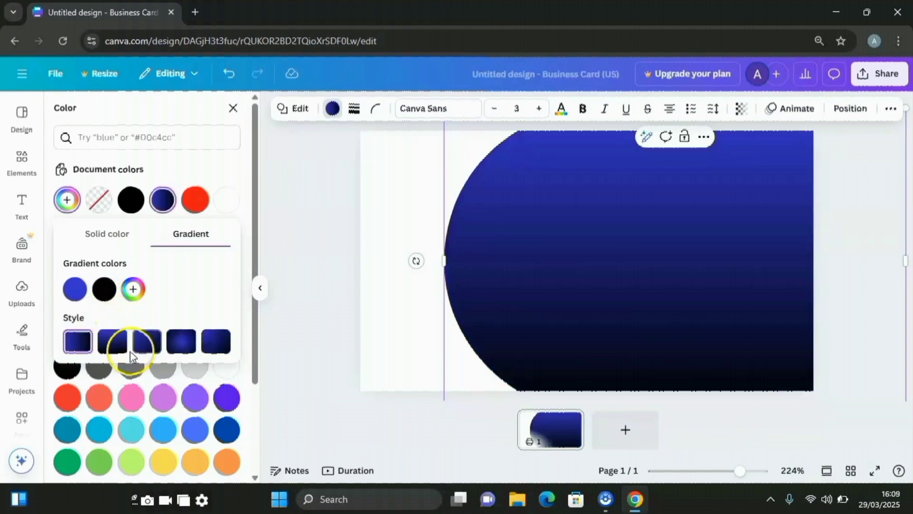
click(133, 291)
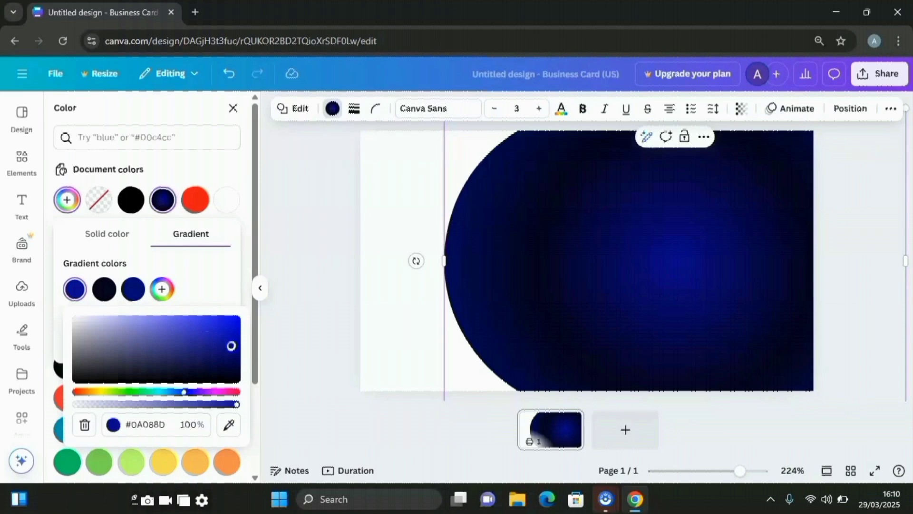
drag(231, 346, 237, 346)
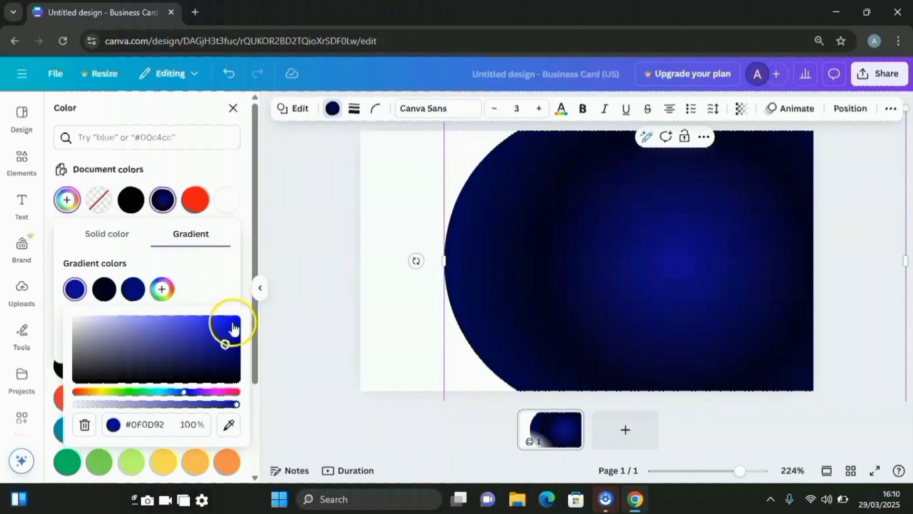
click(300, 320)
click(574, 310)
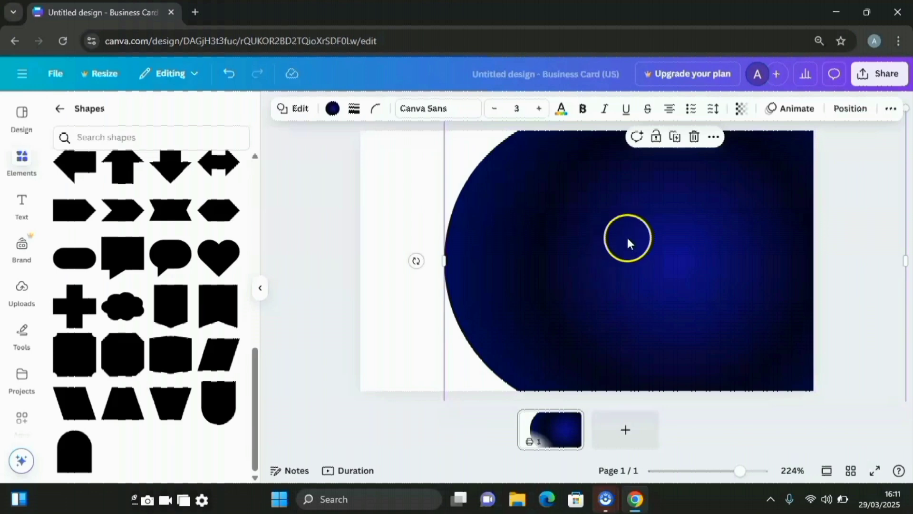
Duplicate the navy shape, shift the copy left, and fill it with a light-to-deep blue gradient
click(677, 137)
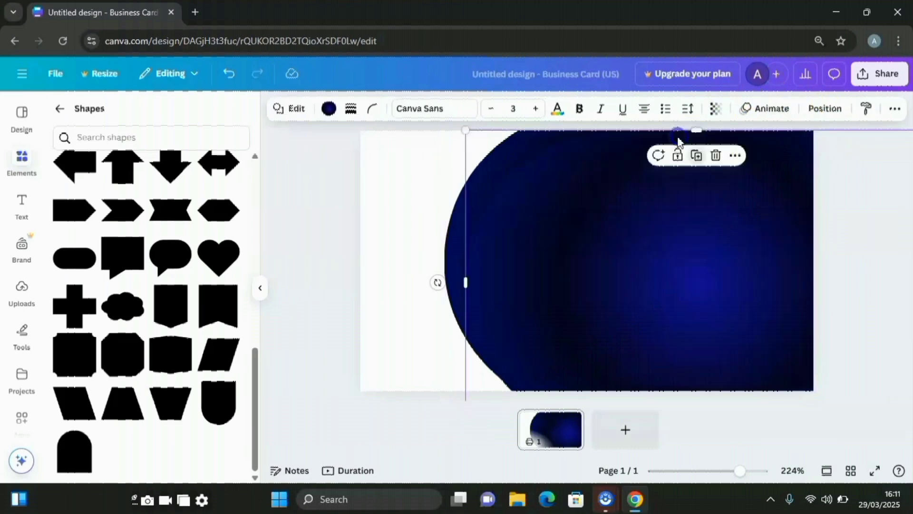
drag(551, 190, 521, 223)
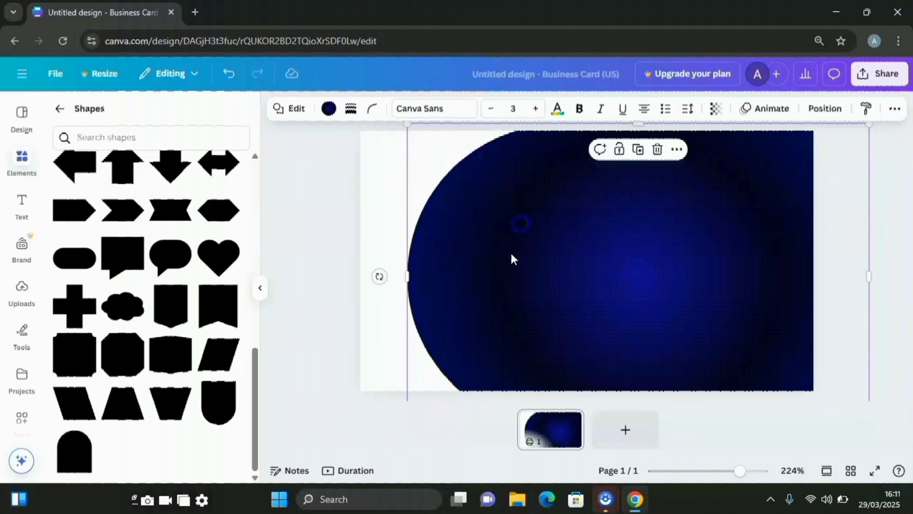
click(330, 109)
scroll(204, 239, down, 3)
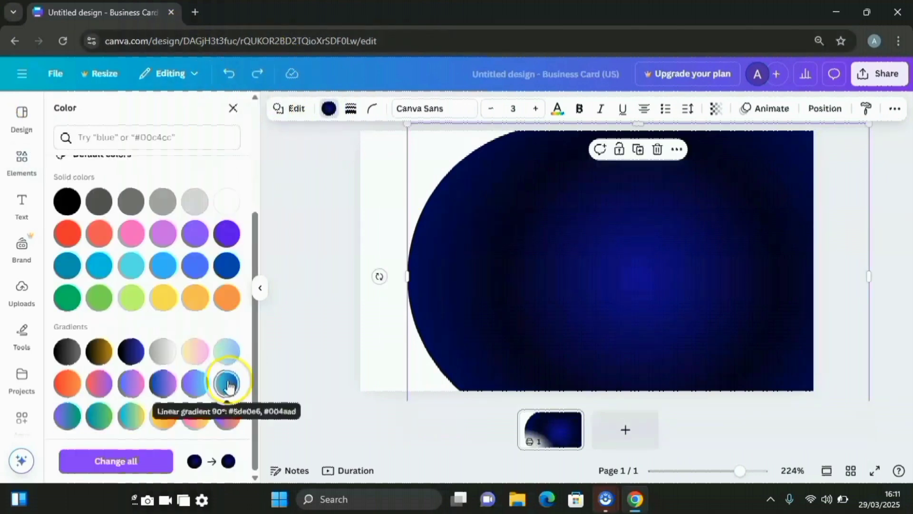
click(227, 384)
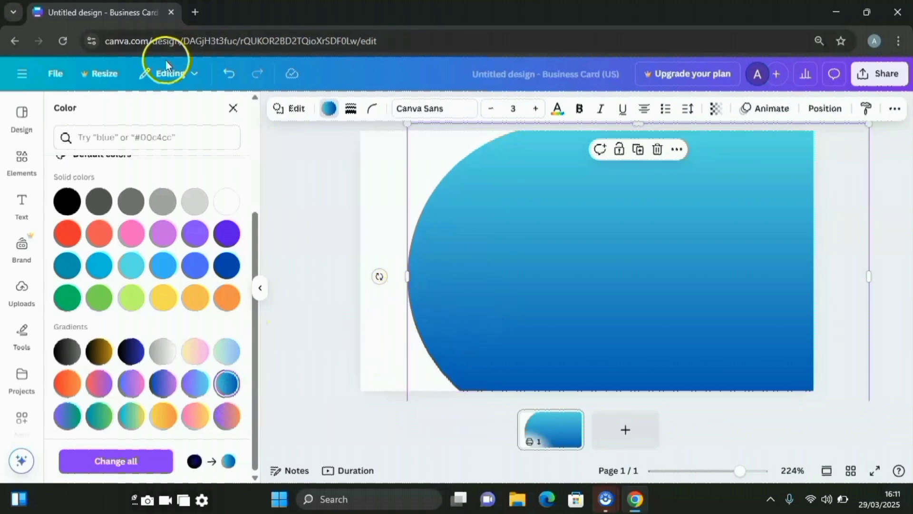
scroll(233, 414, up, 5)
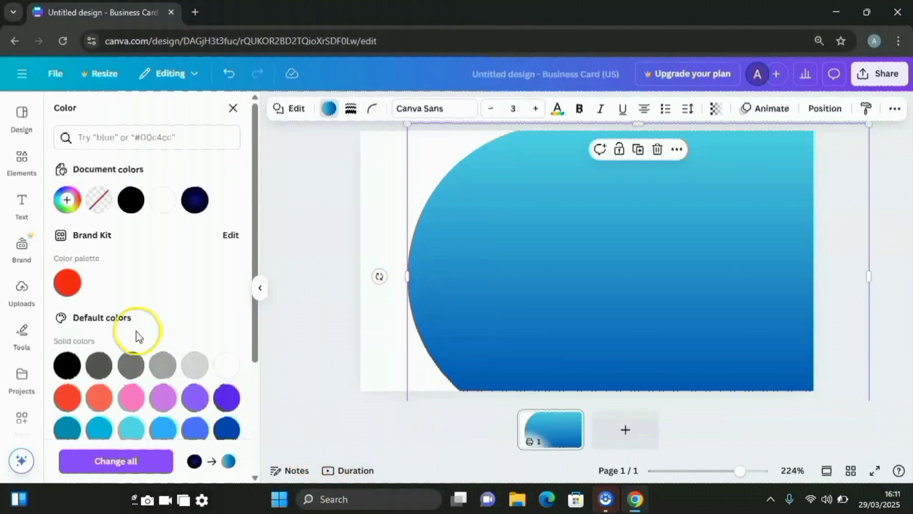
Edit the copy's gradient: swap the colours, use a corner style and lighter cyan blues
click(69, 200)
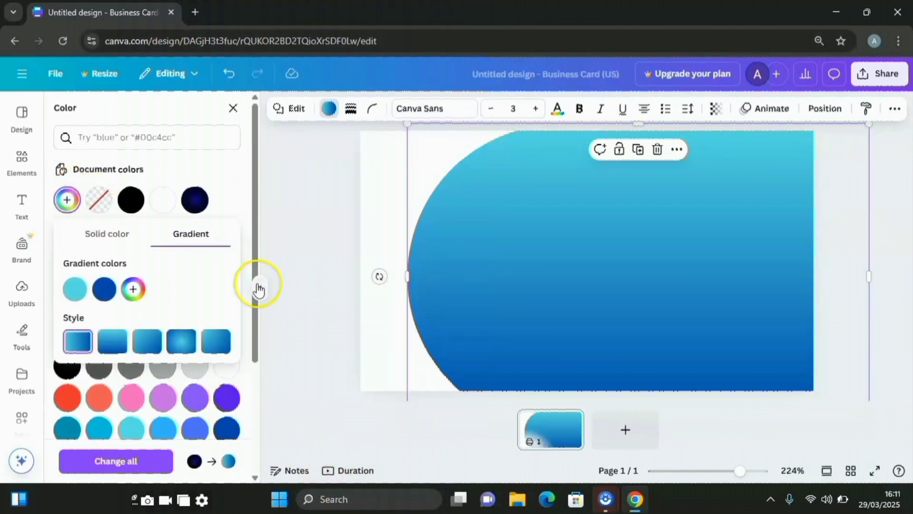
drag(79, 302, 117, 292)
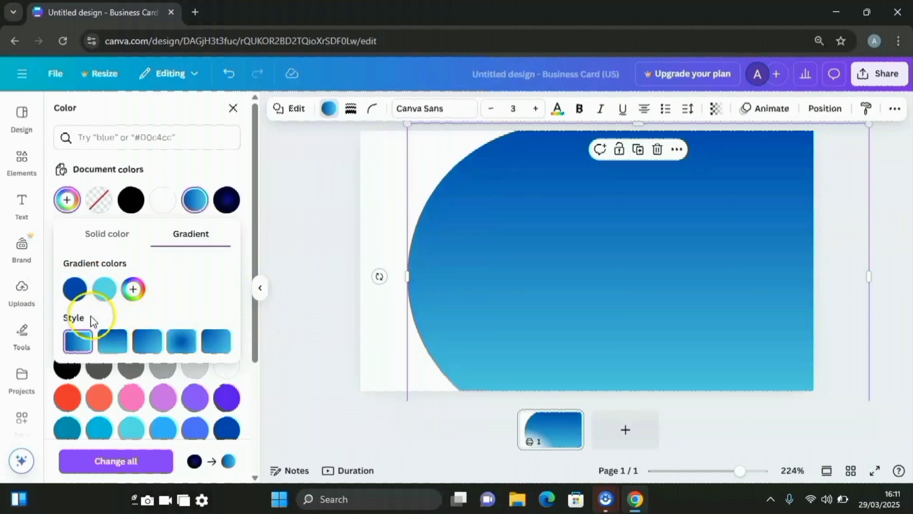
click(106, 343)
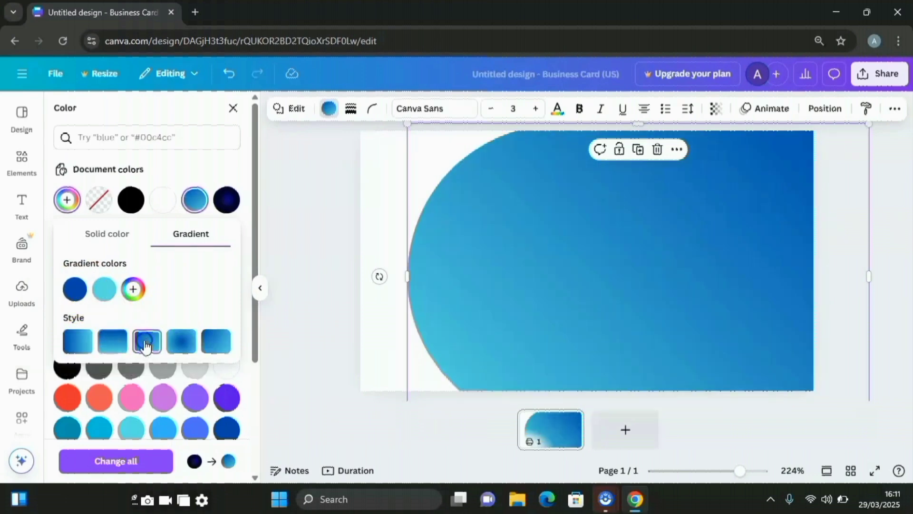
click(183, 349)
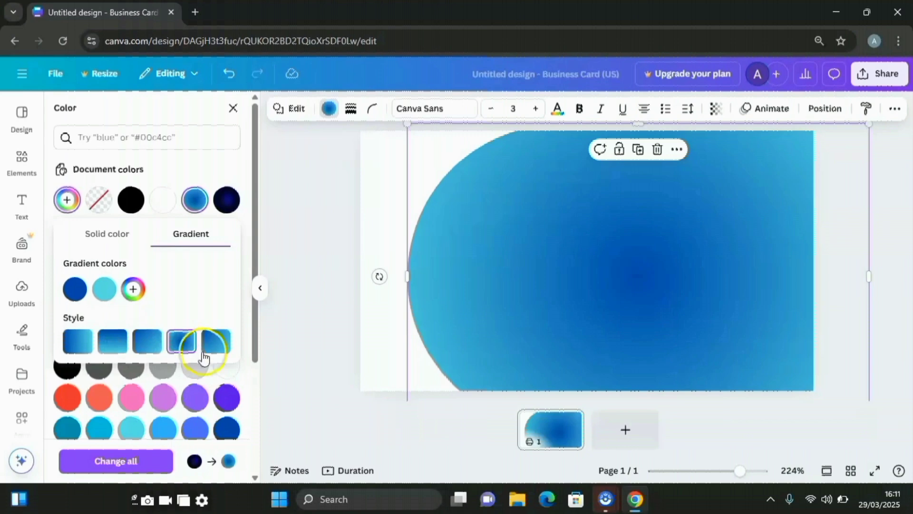
click(217, 342)
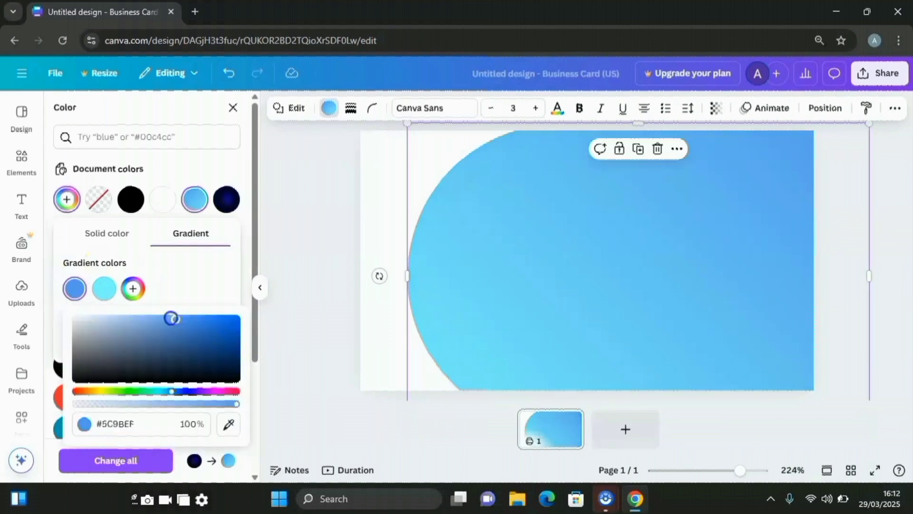
mouse_move(172, 318)
mouse_down()
mouse_move(154, 314)
mouse_move(155, 324)
mouse_up()
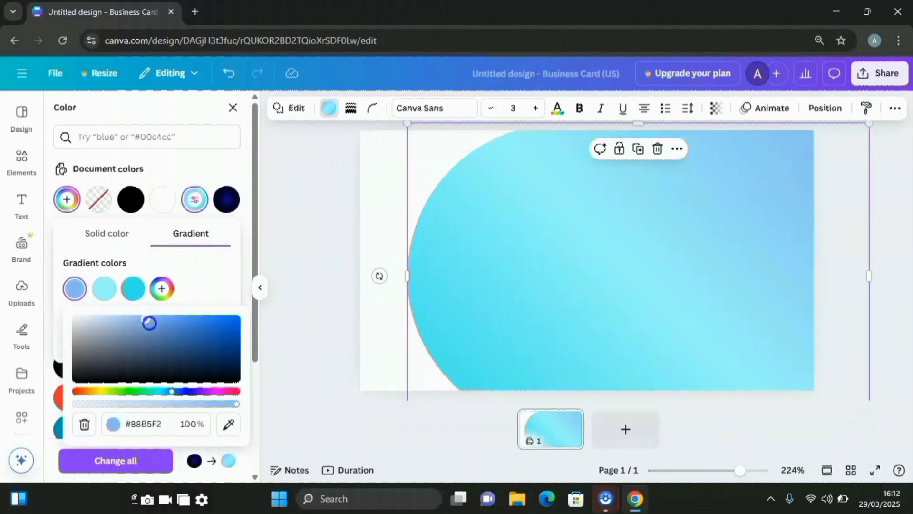
drag(149, 323, 159, 329)
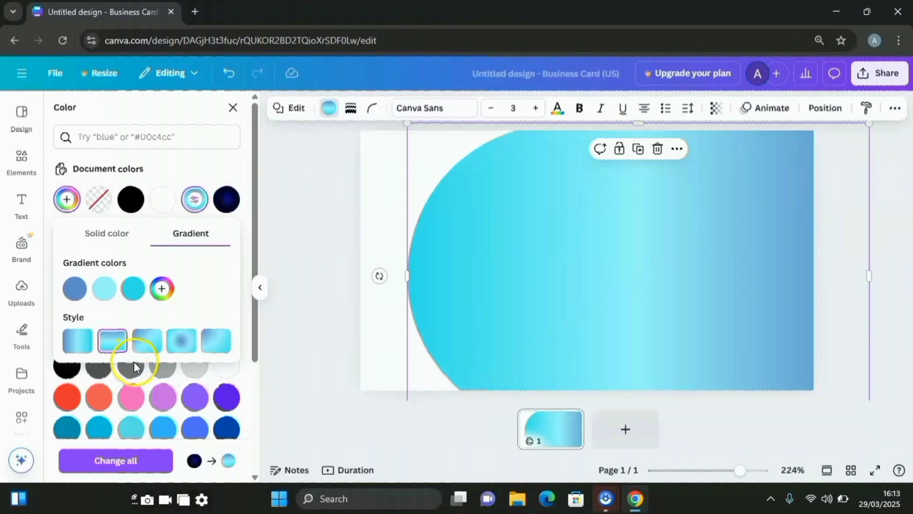
Layer the cyan copy beneath the navy shape and nudge it right to show a thin rim
click(828, 108)
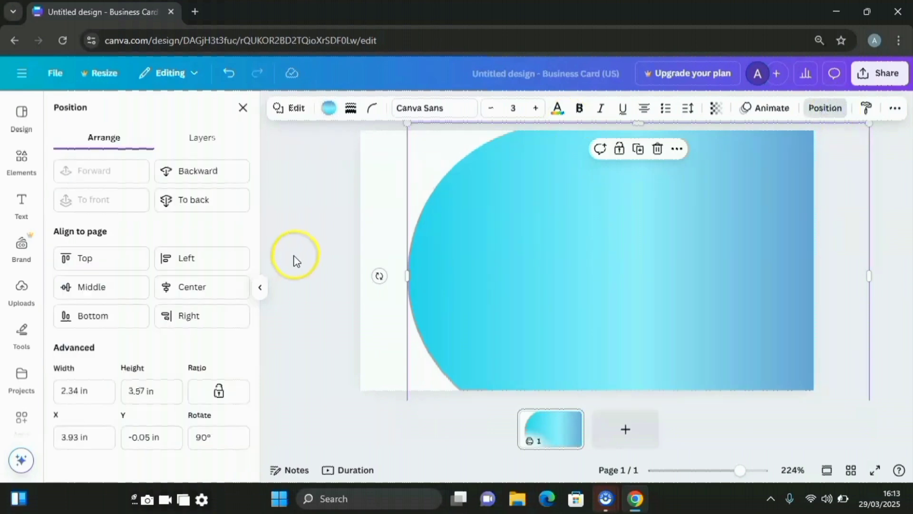
click(198, 140)
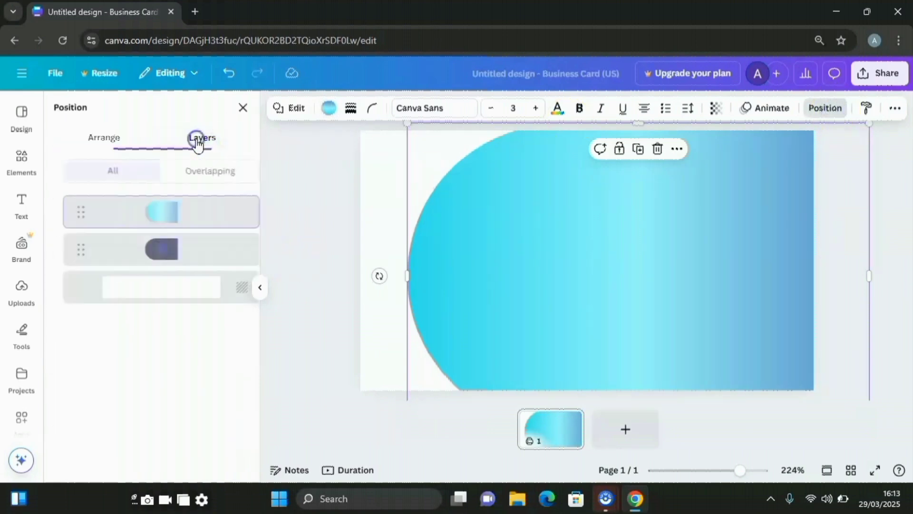
drag(171, 212, 175, 261)
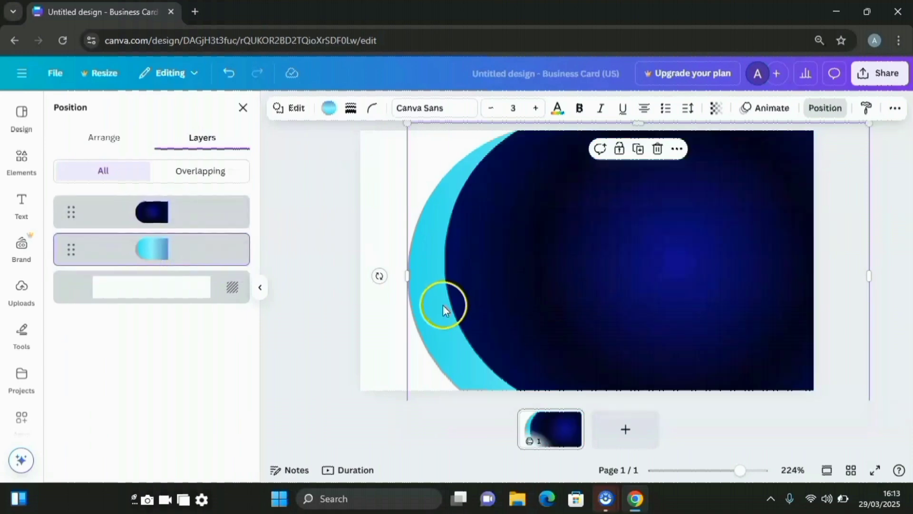
drag(429, 236, 460, 222)
click(414, 238)
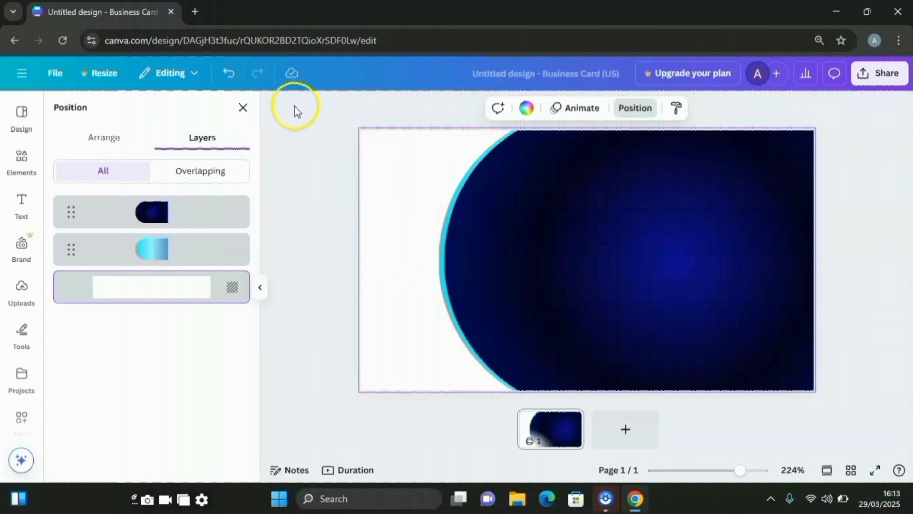
click(381, 108)
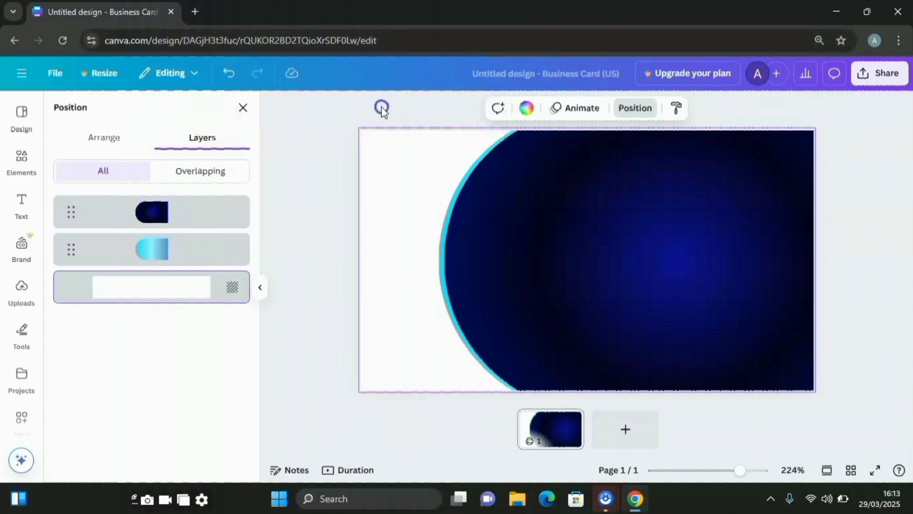
Add a circle, move it to the card's left edge, and enlarge it over the navy curve
click(22, 160)
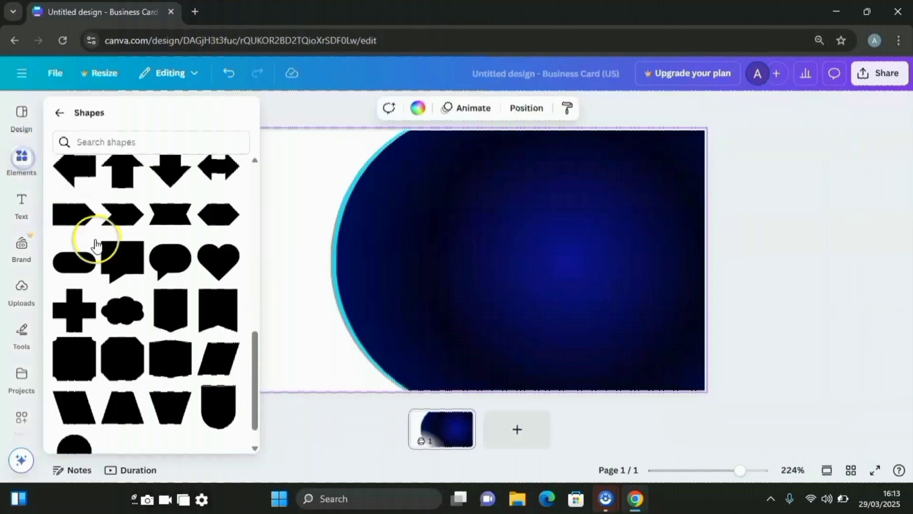
scroll(193, 301, up, 3)
scroll(193, 301, up, 3)
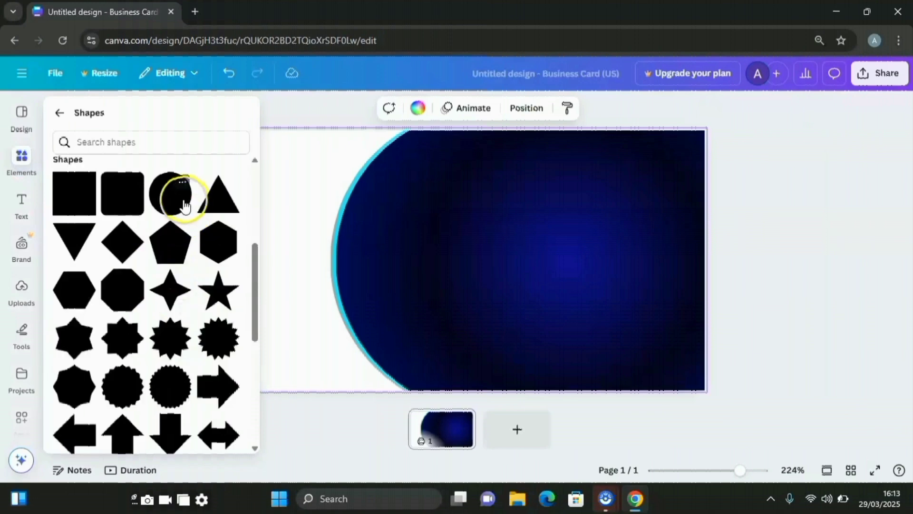
click(176, 204)
click(467, 270)
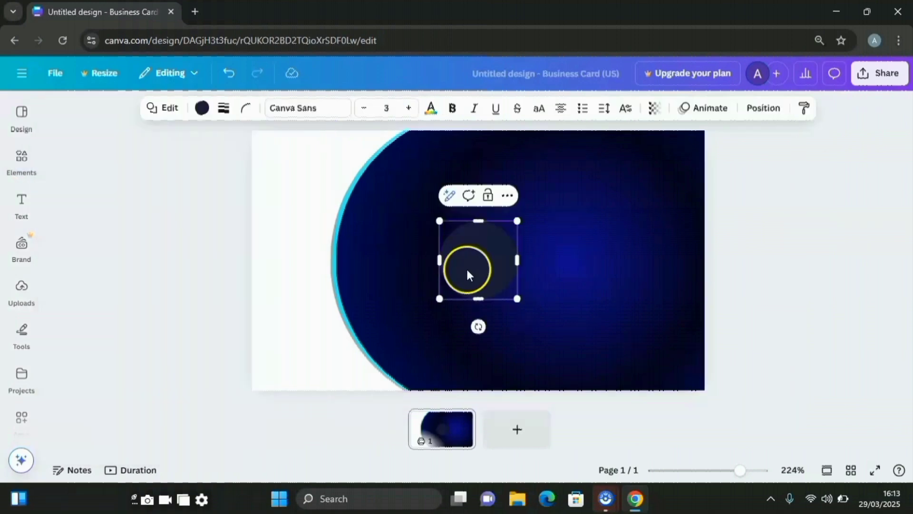
drag(472, 267, 332, 261)
drag(375, 222, 400, 194)
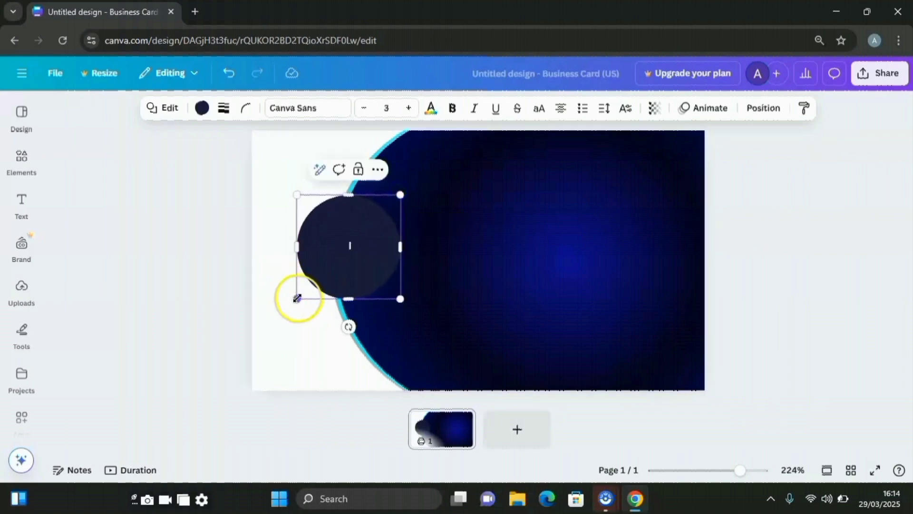
drag(297, 298, 286, 317)
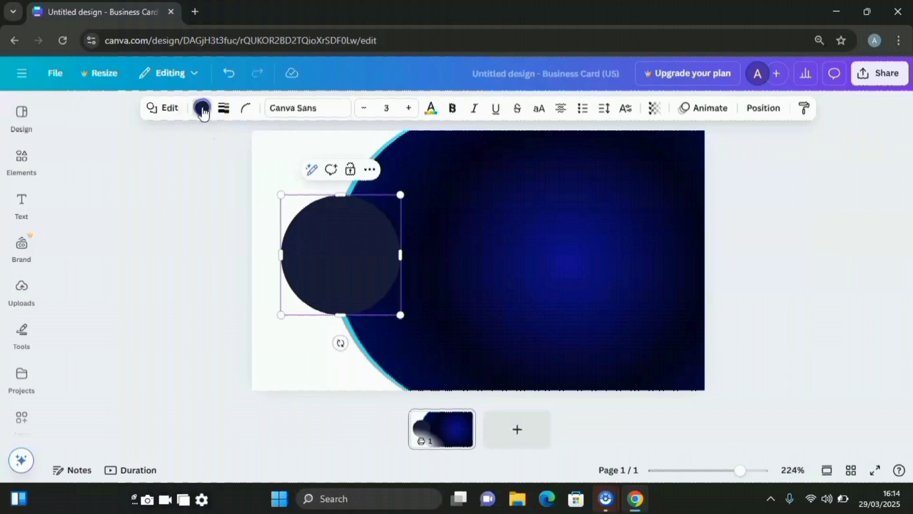
Fill the circle with the light blue gradient swatch
click(202, 109)
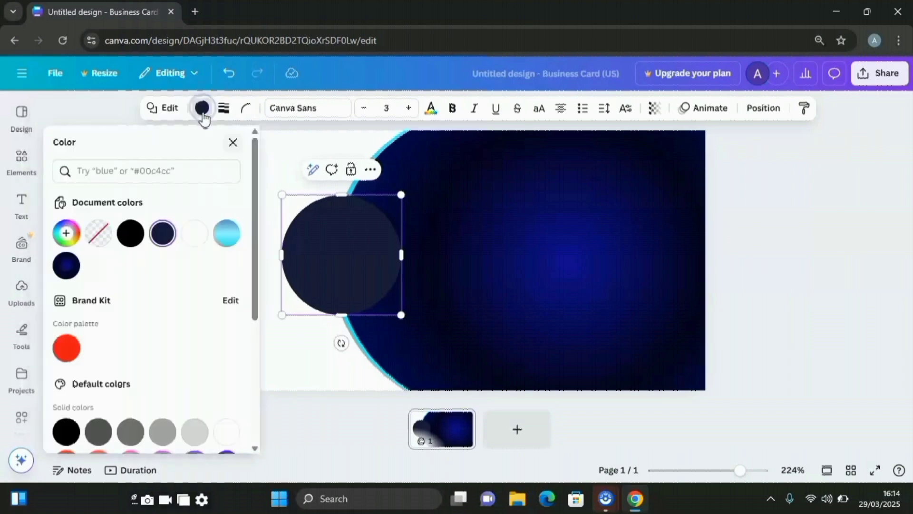
click(227, 235)
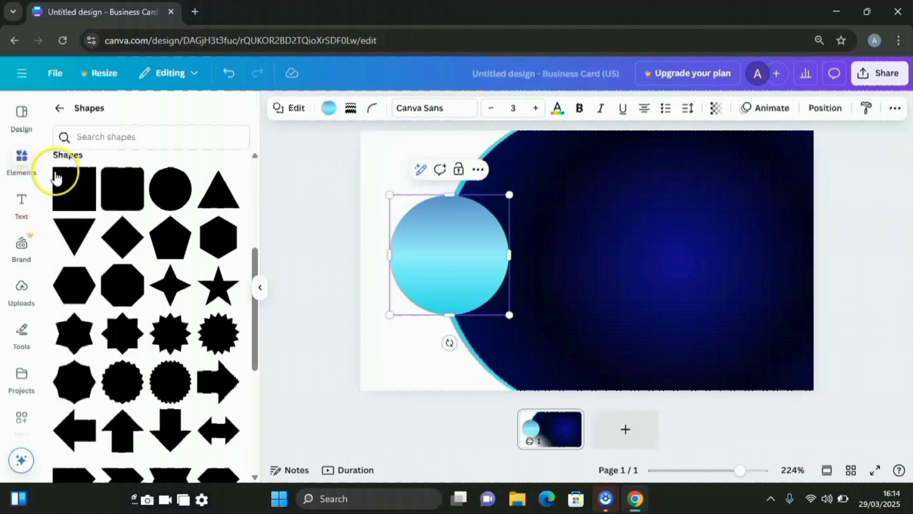
click(20, 167)
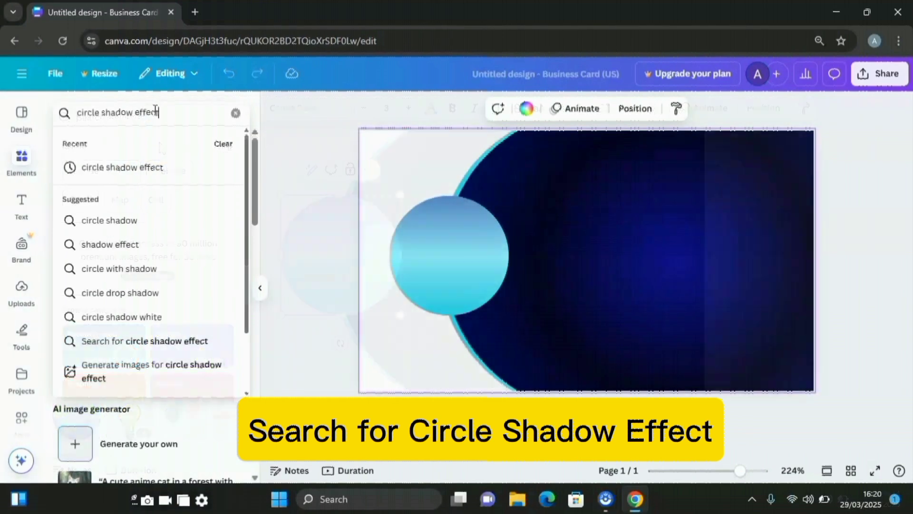
Search graphics for 'circle shadow effect' and enlarge the gradient circle
key(Return)
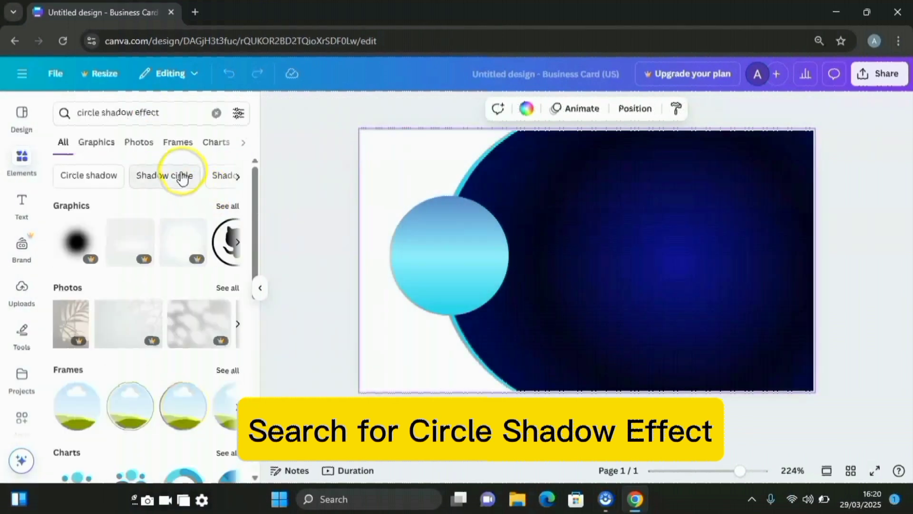
click(92, 145)
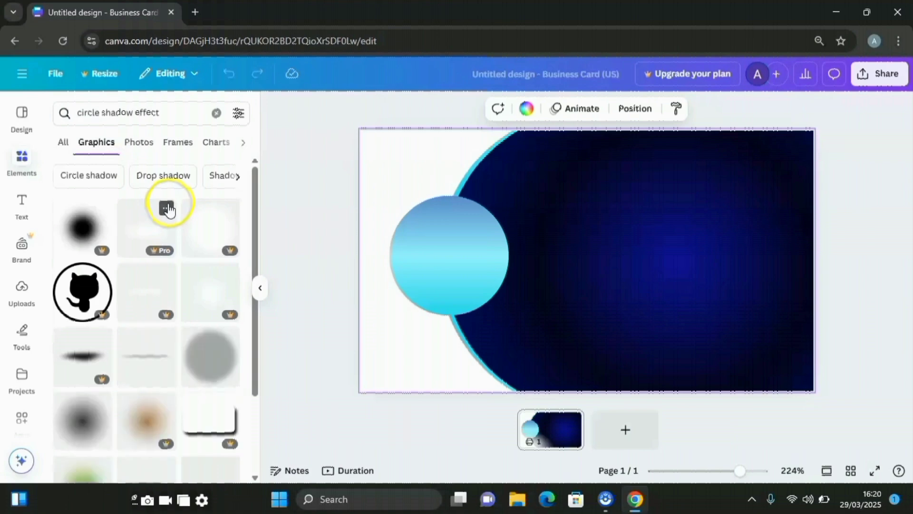
scroll(164, 202, down, 2)
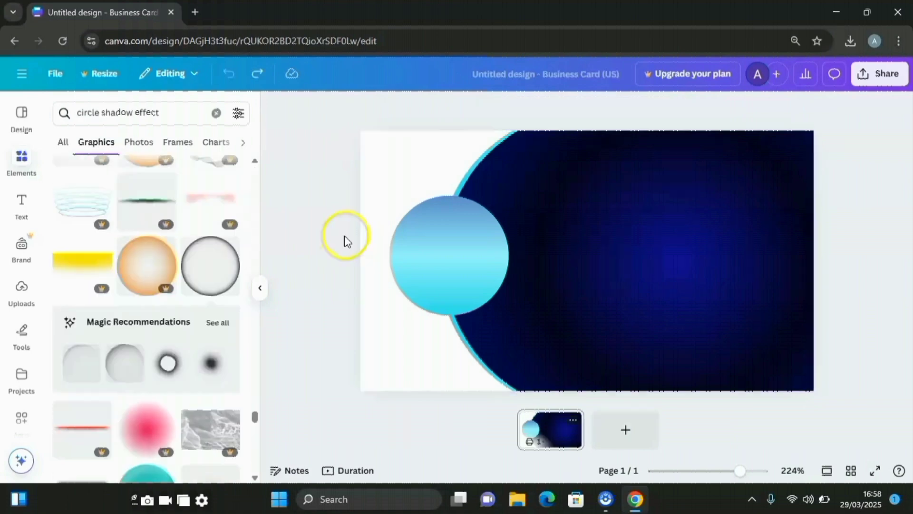
click(492, 213)
drag(510, 195, 565, 155)
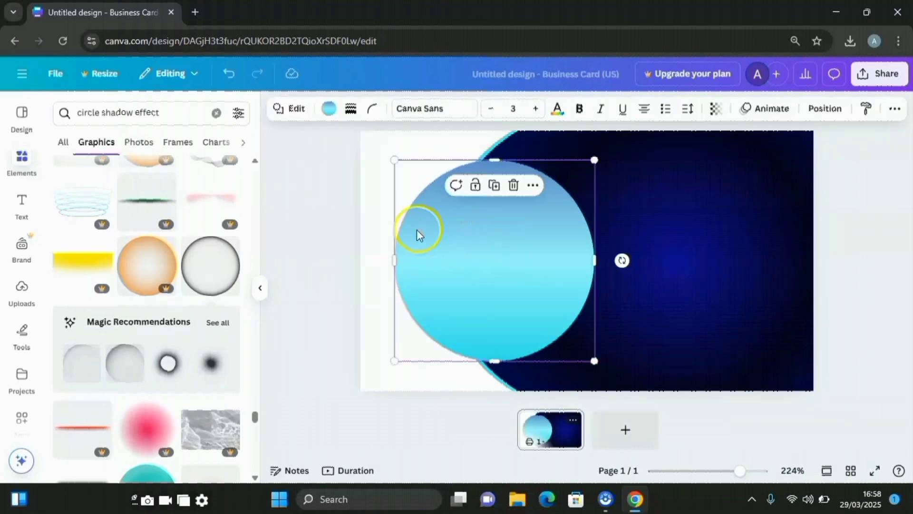
click(315, 251)
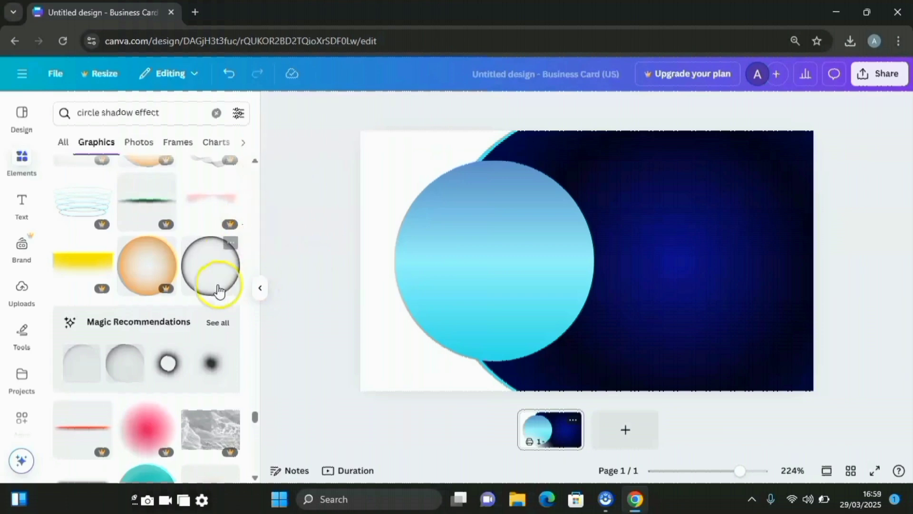
Add the grey shadow circle graphic, enlarge it behind the gradient circle, and rotate it
scroll(209, 326, down, 2)
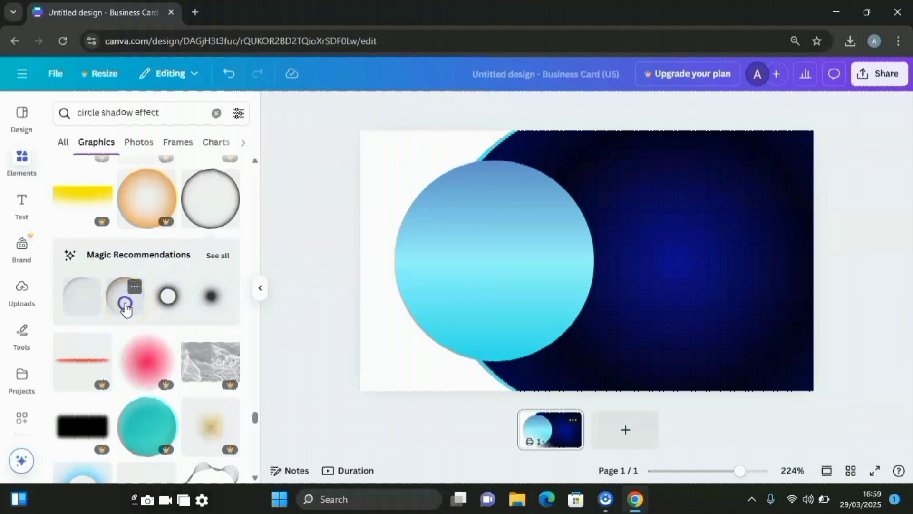
click(125, 309)
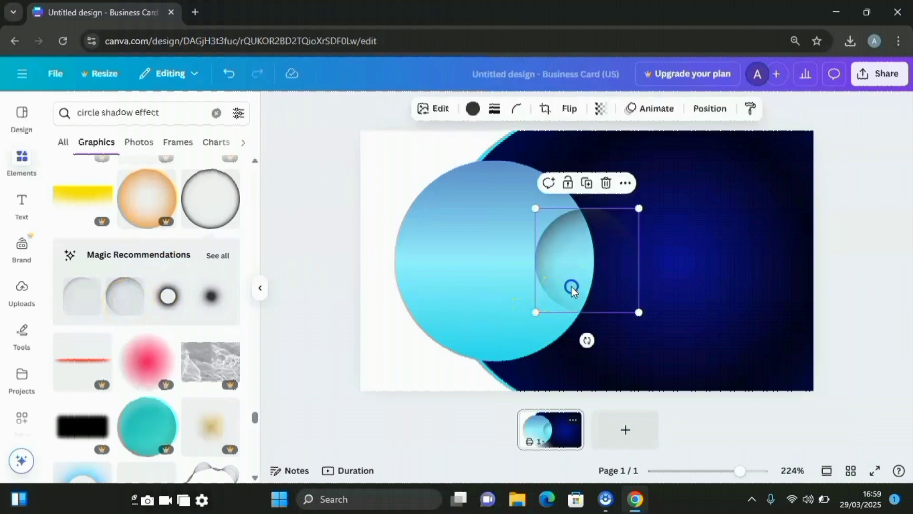
drag(572, 289, 404, 288)
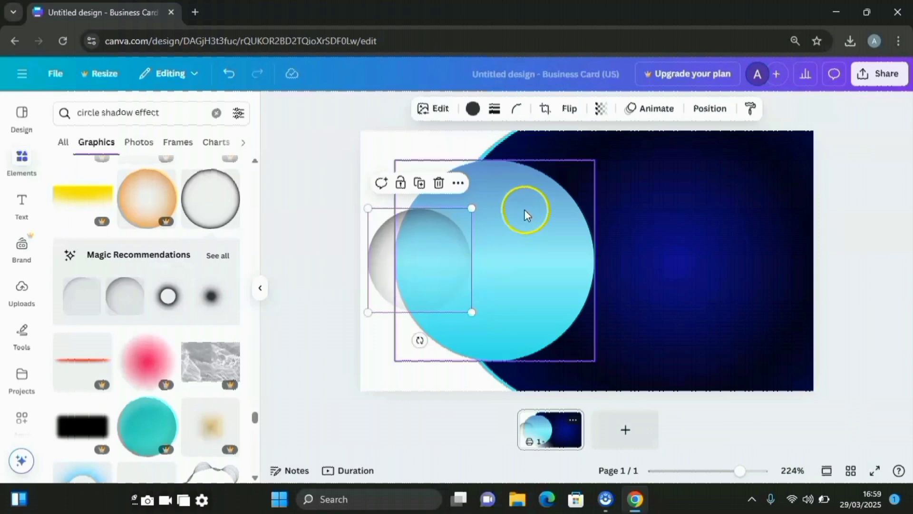
drag(472, 208, 626, 130)
drag(447, 200, 457, 227)
drag(473, 158, 479, 189)
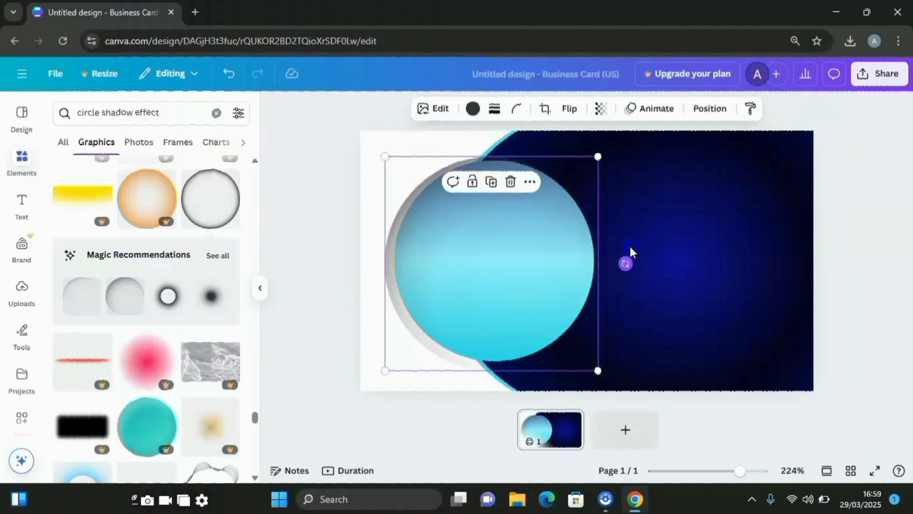
drag(626, 262, 534, 245)
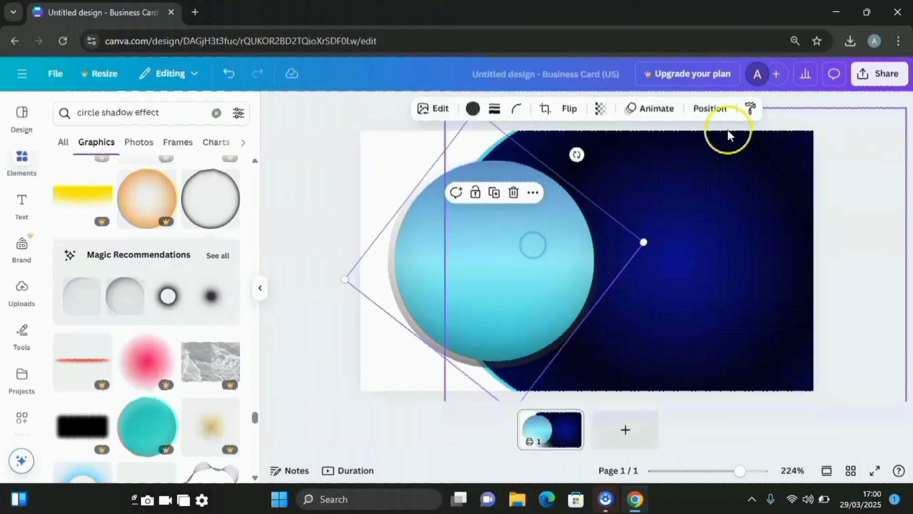
Duplicate the gradient circle from the layer list, shrink the copy and centre it
click(716, 110)
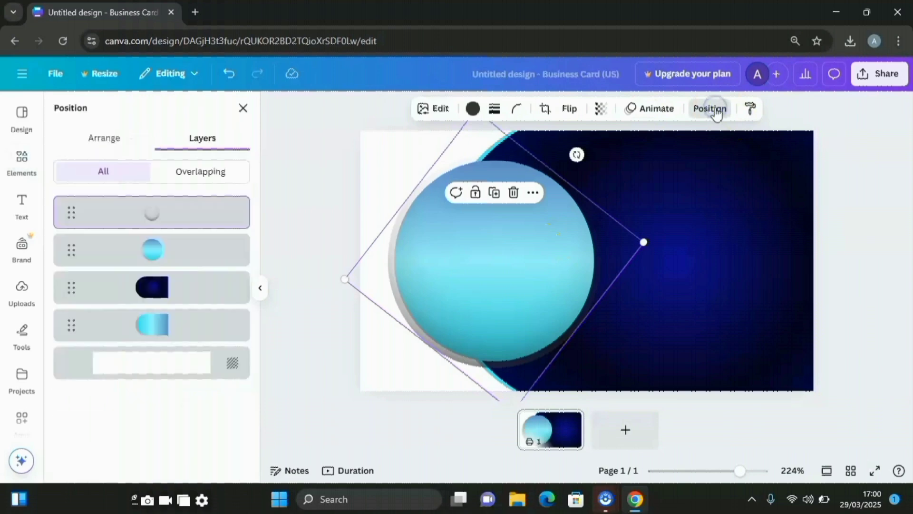
click(185, 256)
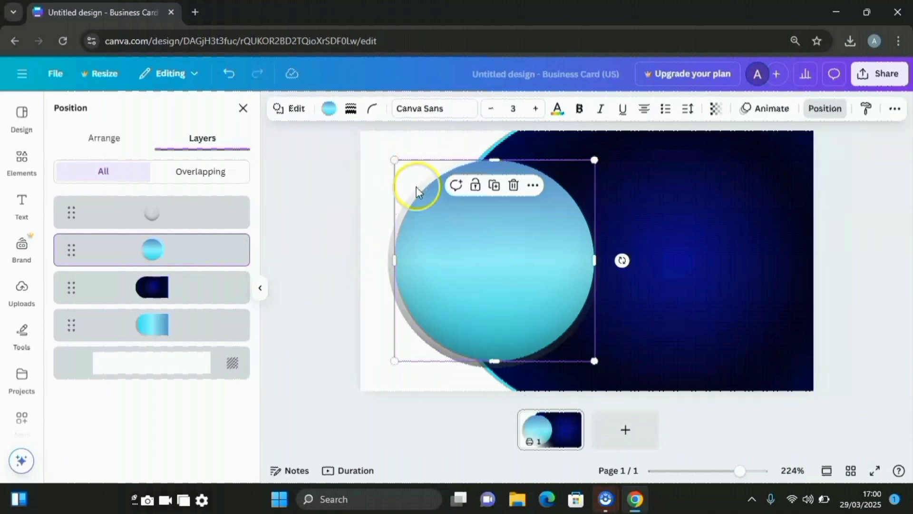
click(495, 186)
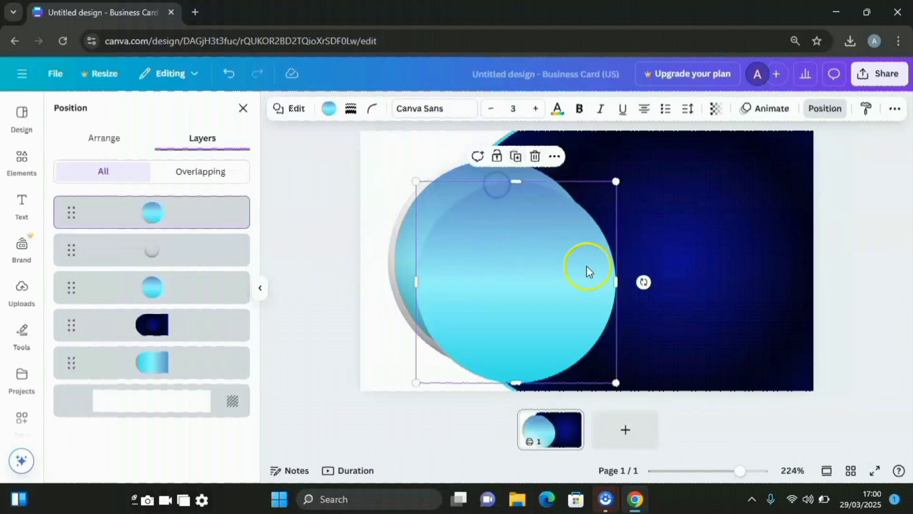
drag(616, 182, 583, 228)
drag(473, 309, 475, 264)
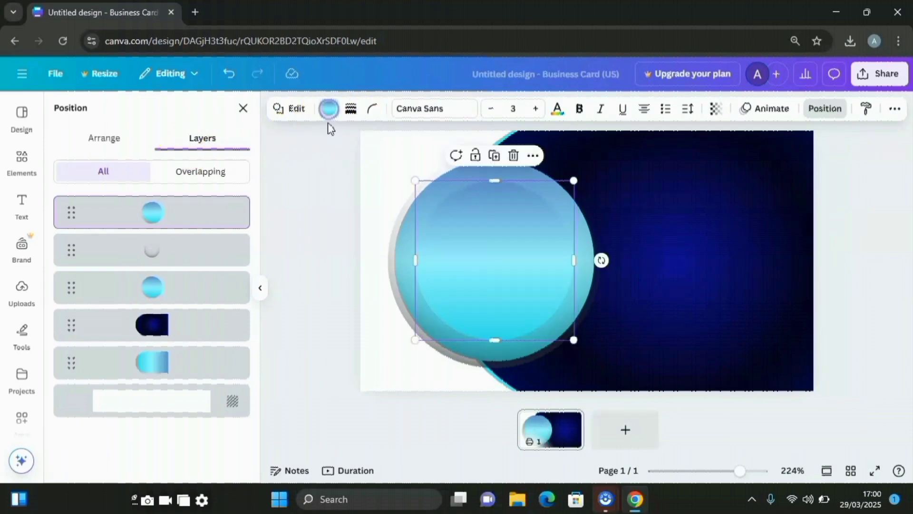
Make the inner circle white, centre it, and select the grey shadow layer
click(328, 108)
click(195, 200)
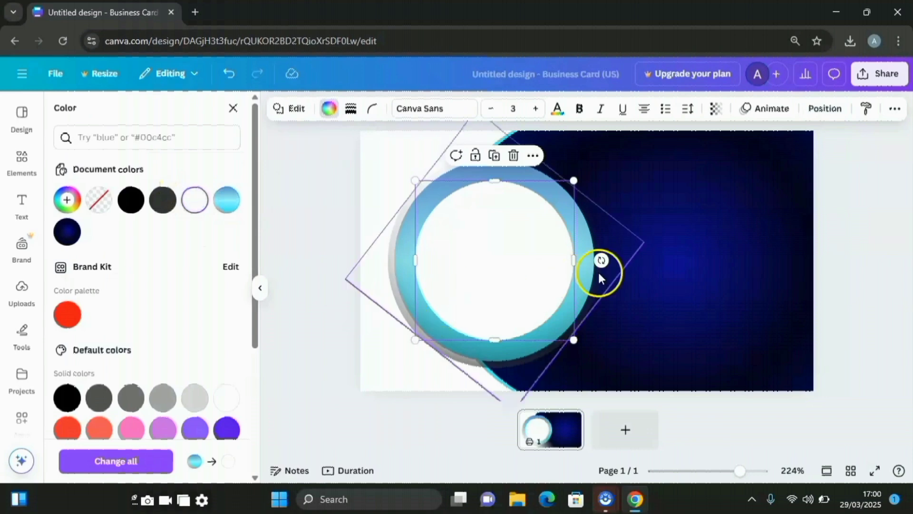
drag(501, 231, 502, 236)
drag(502, 236, 502, 236)
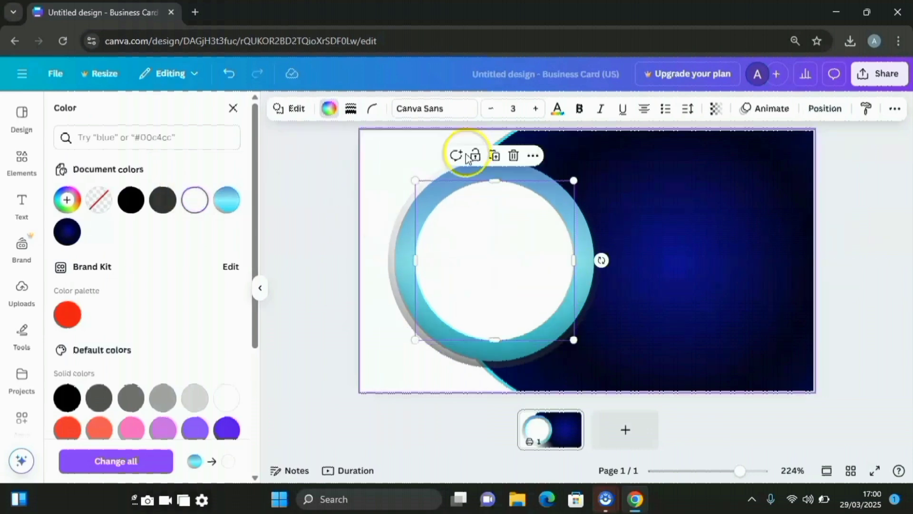
click(830, 112)
click(194, 256)
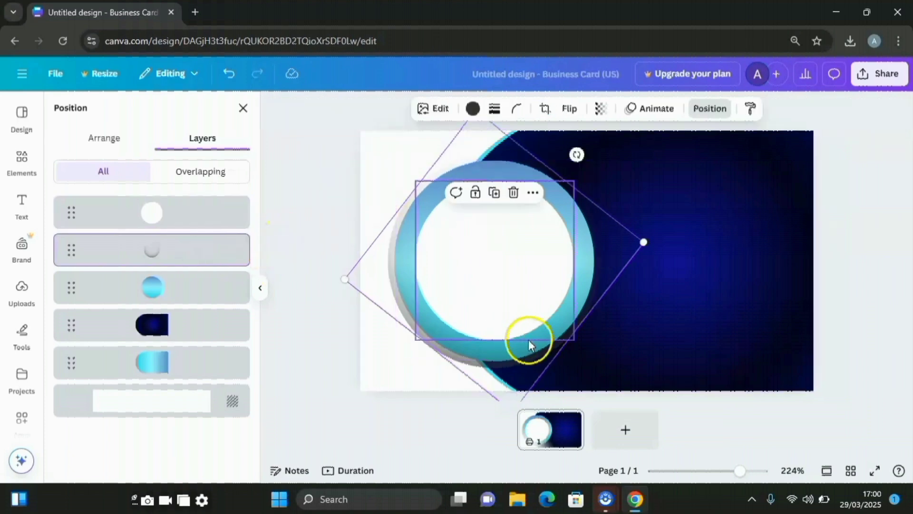
Duplicate the grey shadow circle, shrink the copy and centre it over the white disc
click(494, 192)
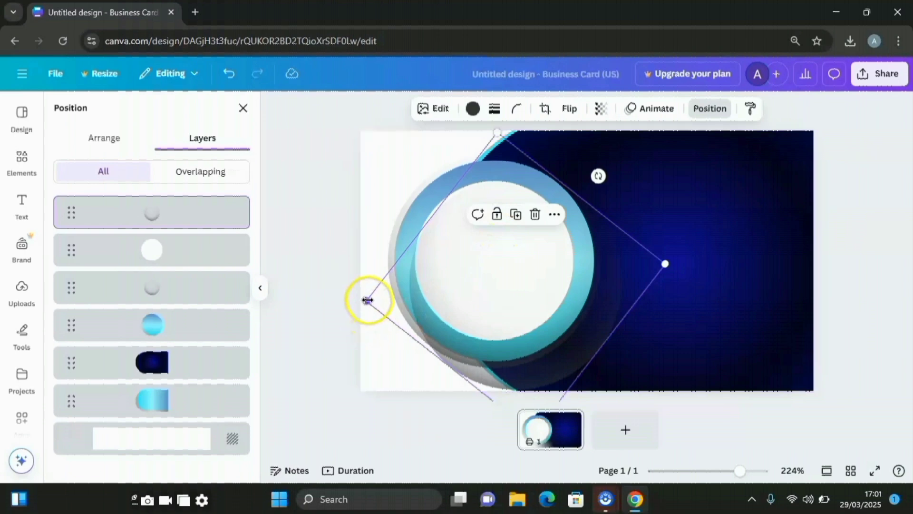
drag(367, 300, 417, 298)
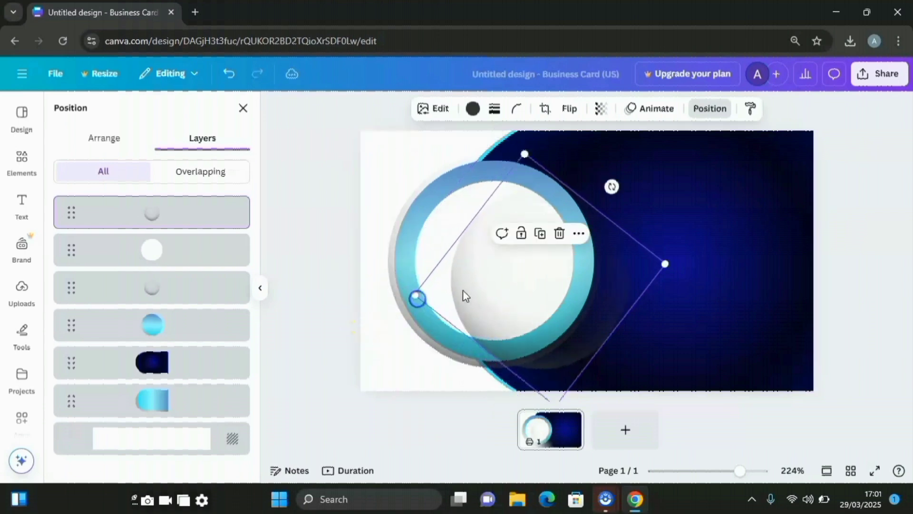
drag(535, 292, 500, 272)
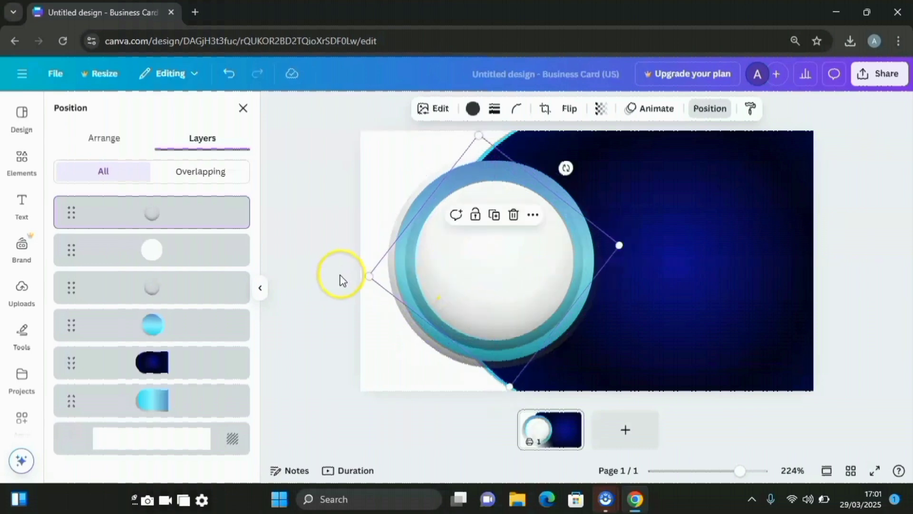
drag(371, 274, 384, 275)
drag(481, 269, 474, 269)
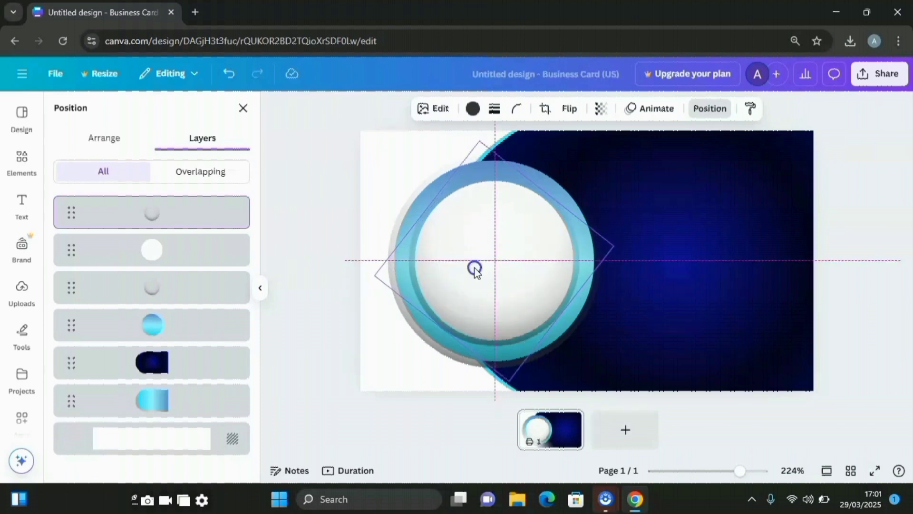
Rotate the circle layers, one to about -174°, so ring and shadow frame the disc
drag(474, 269, 474, 269)
drag(563, 169, 492, 169)
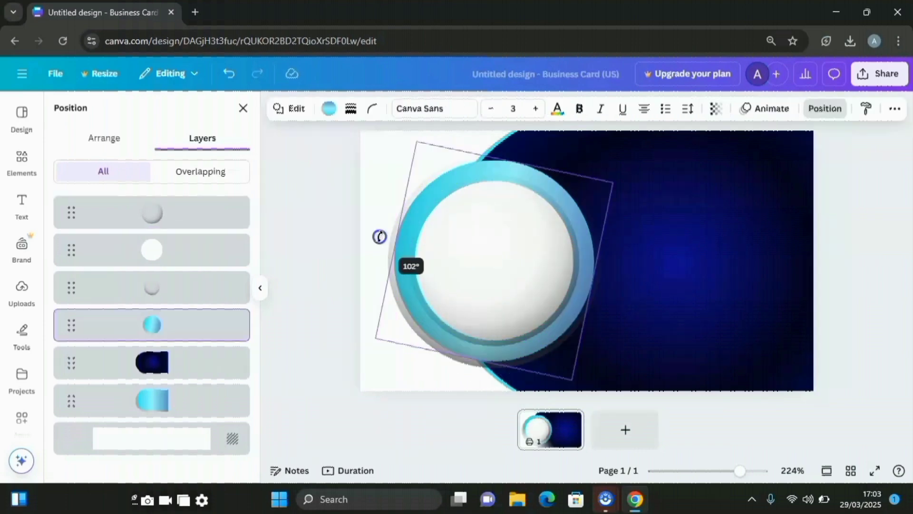
drag(379, 237, 370, 234)
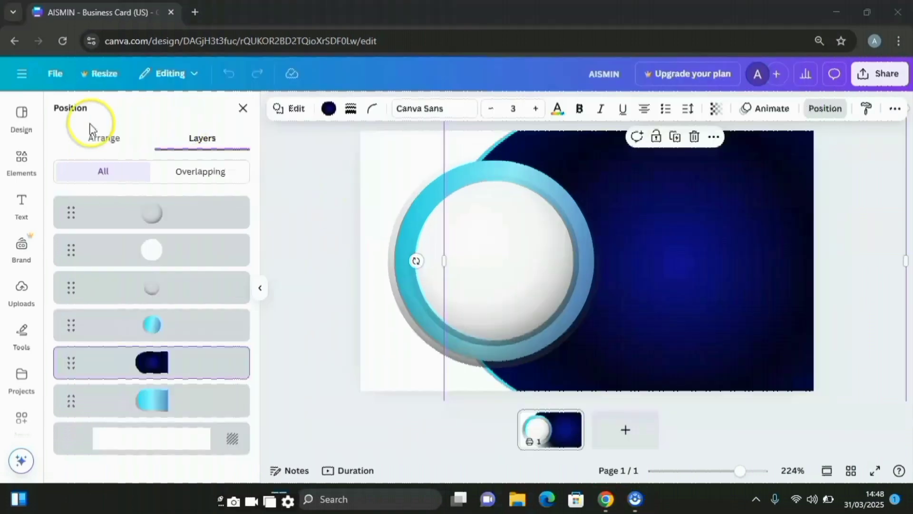
Rerun the 'logo A' search, filter to Graphics, and add the orange-and-teal A logo
click(24, 164)
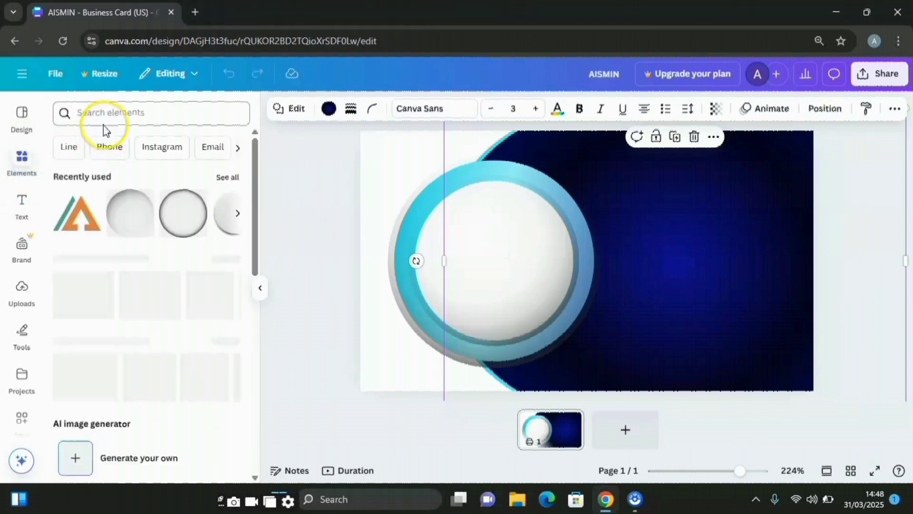
click(110, 113)
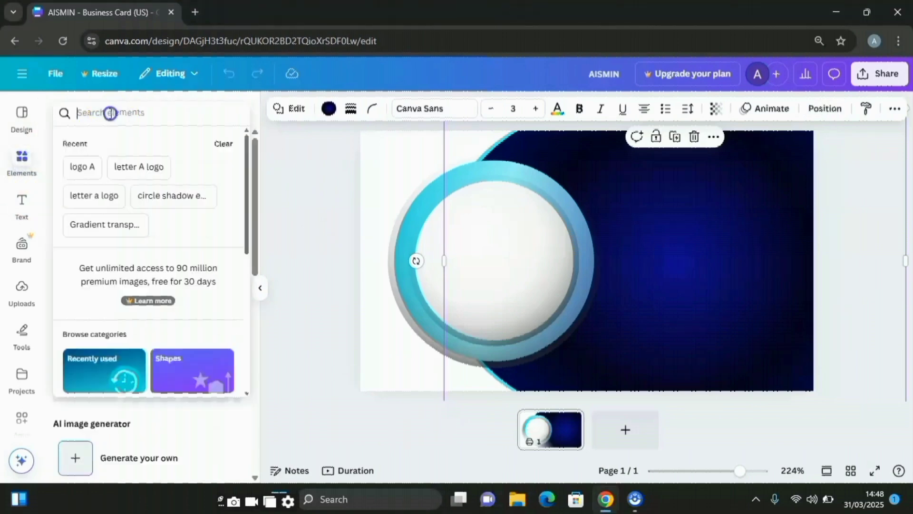
click(82, 166)
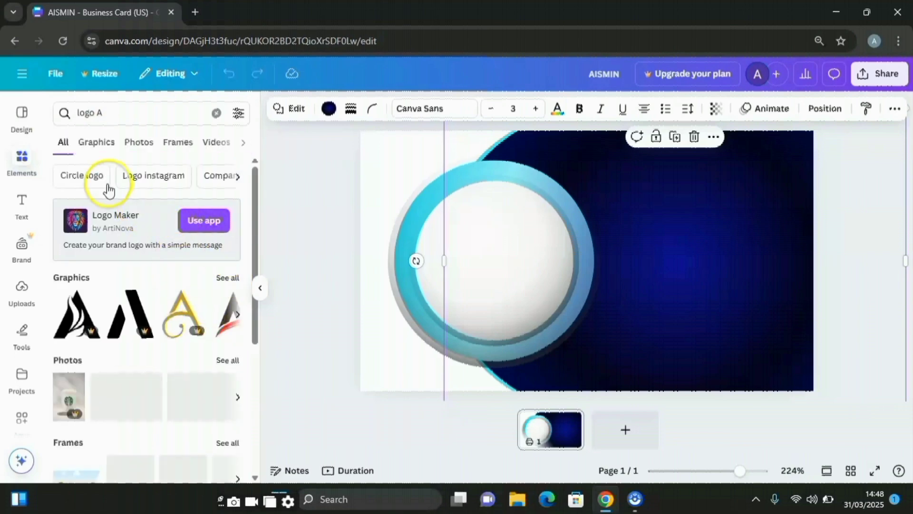
click(101, 145)
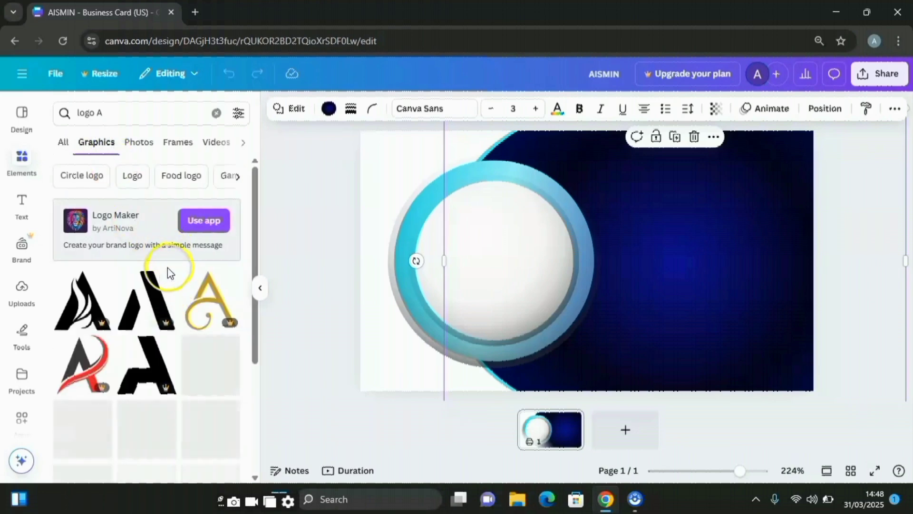
scroll(167, 272, down, 3)
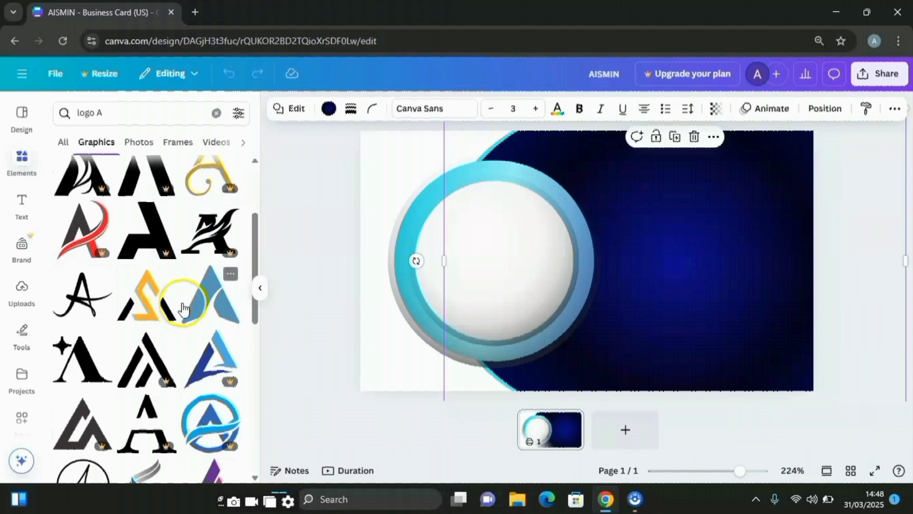
scroll(164, 307, down, 10)
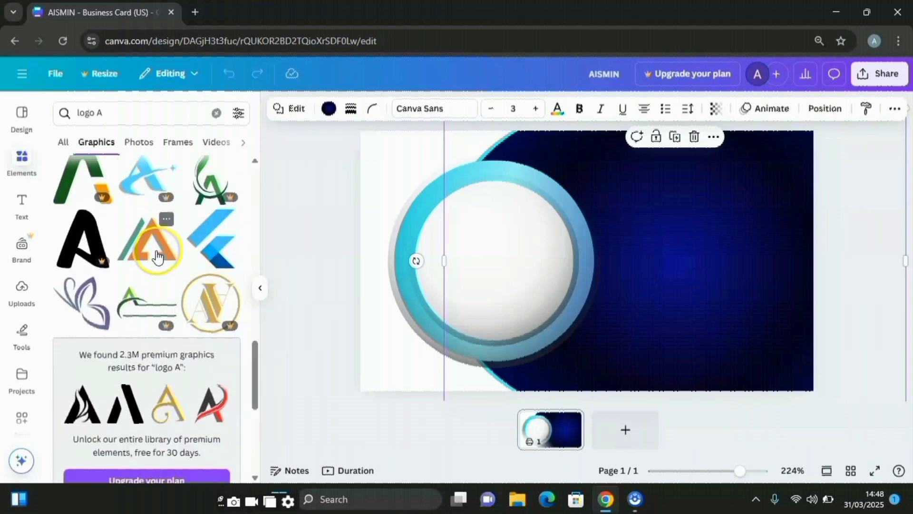
click(157, 255)
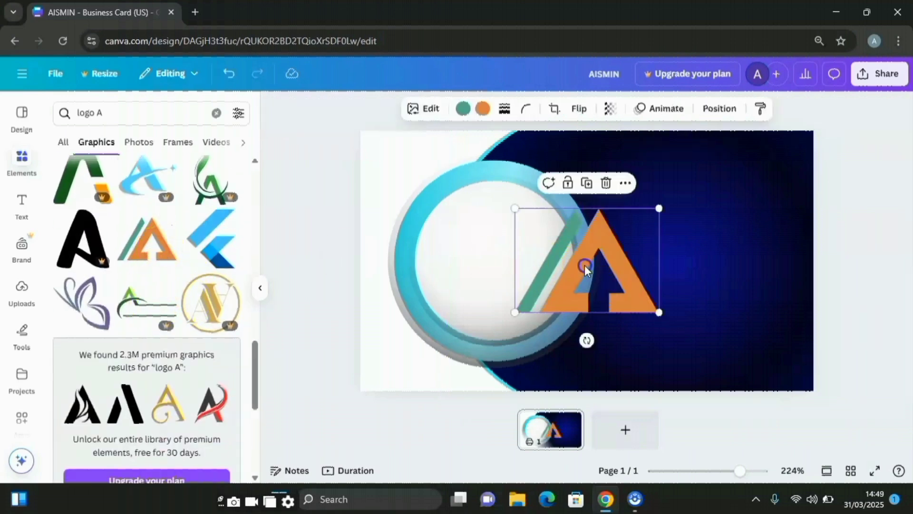
Turn the A logo's teal and orange parts black, then shrink and centre it in the white circle
drag(584, 264, 489, 261)
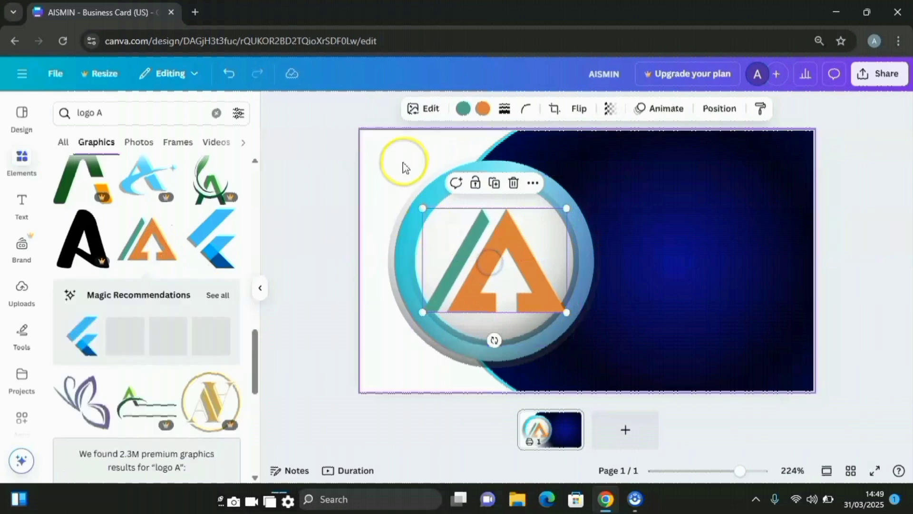
click(464, 110)
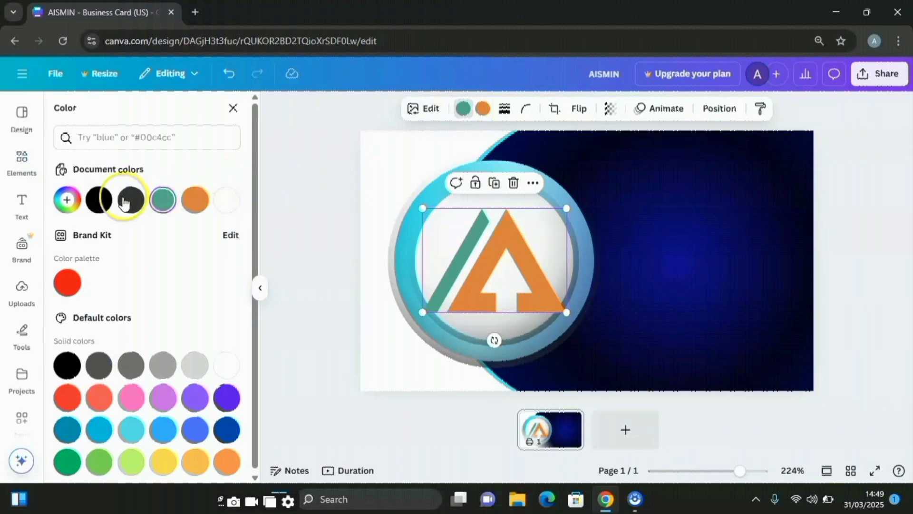
click(92, 201)
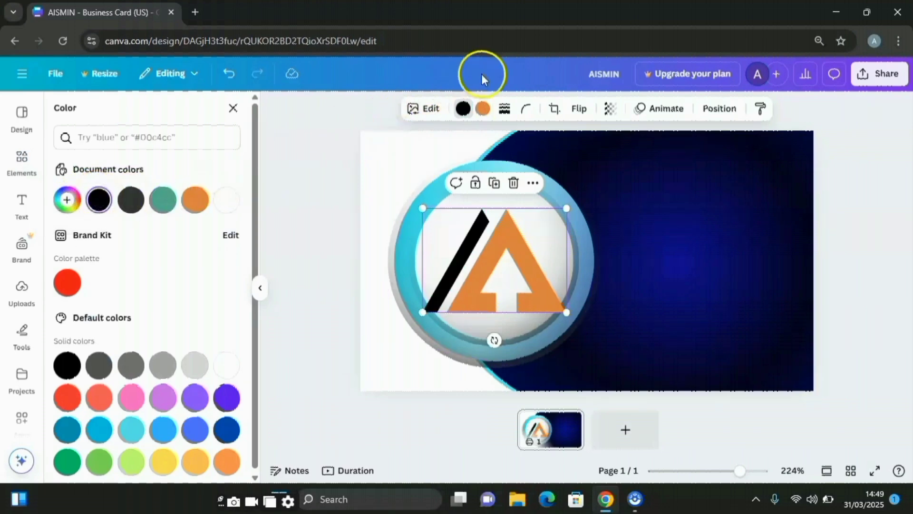
click(482, 109)
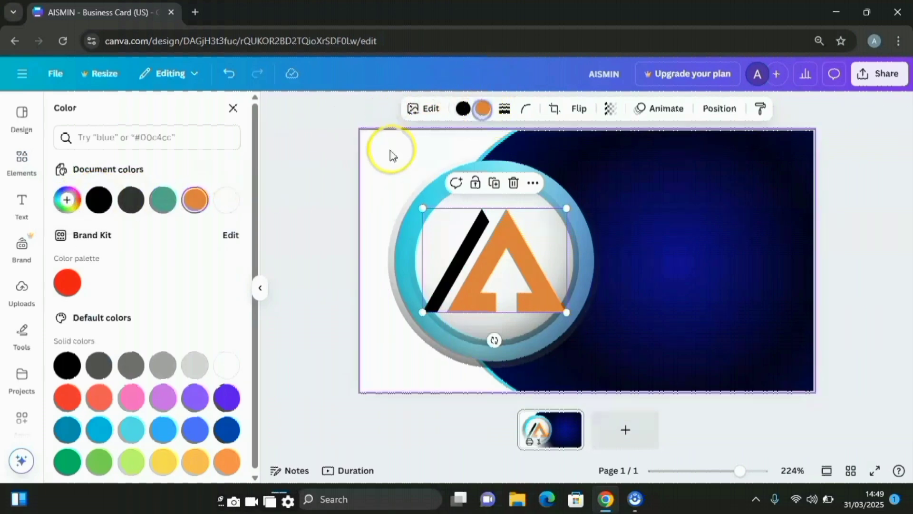
click(98, 200)
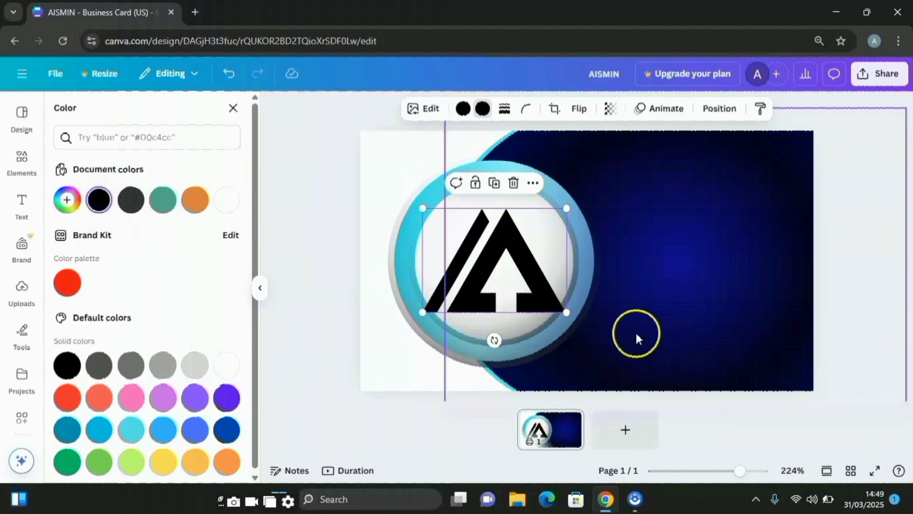
drag(567, 313, 525, 261)
drag(464, 245, 492, 254)
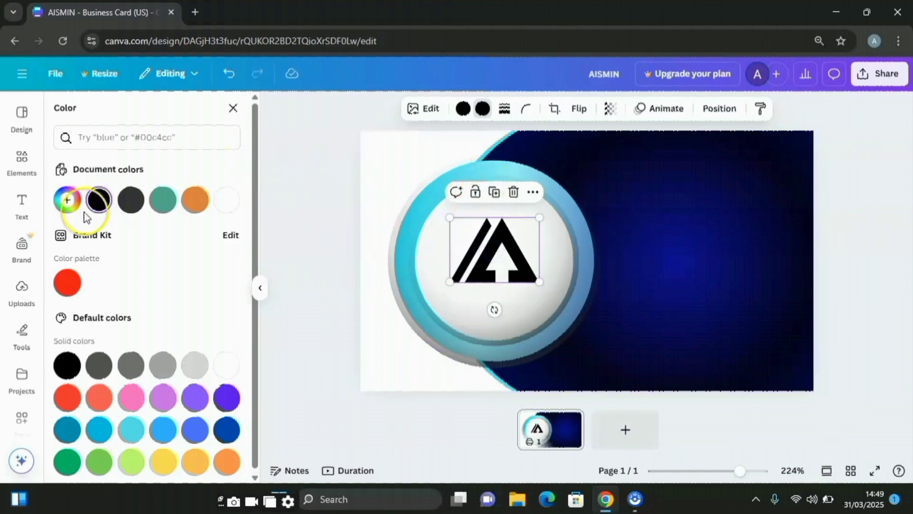
Add a heading reading 'AISMIN' and place it below the logo
click(23, 199)
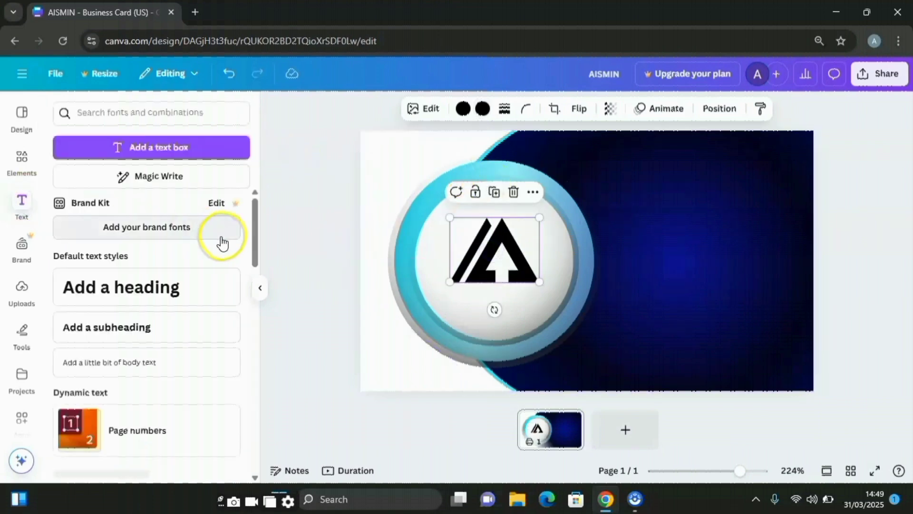
click(173, 289)
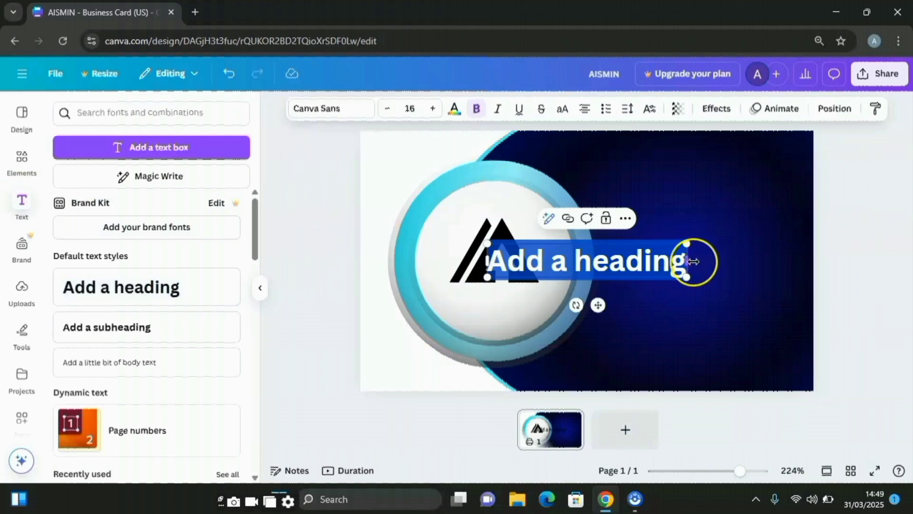
text(AISMIN)
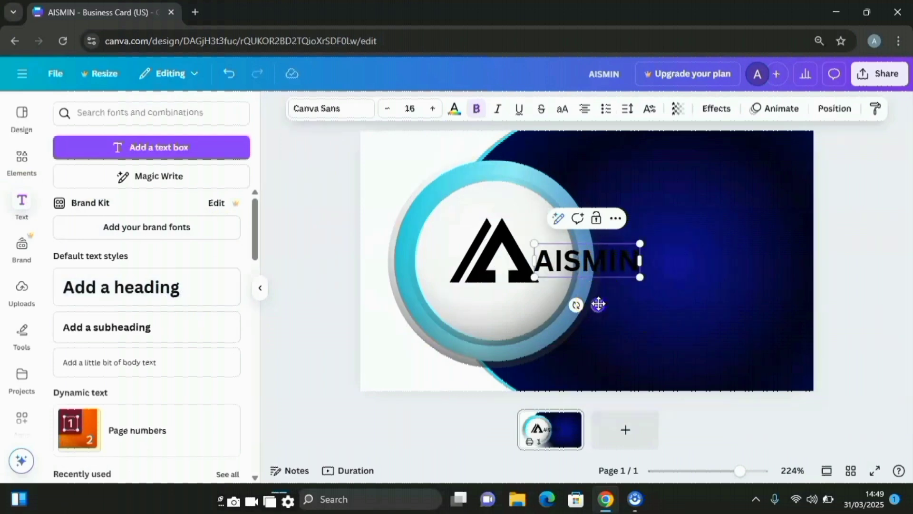
drag(598, 305, 505, 341)
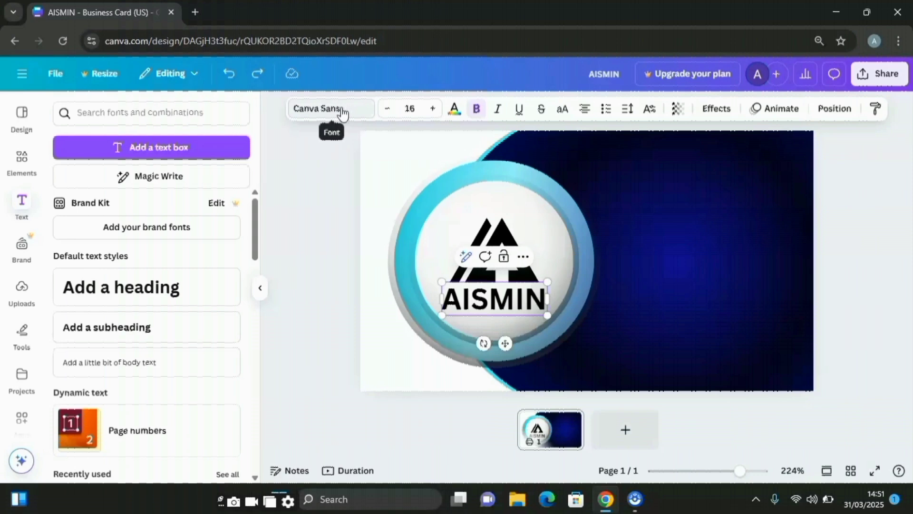
Set AISMIN in Archivo Black and shrink it to about size 13.5 inside the circle
click(341, 110)
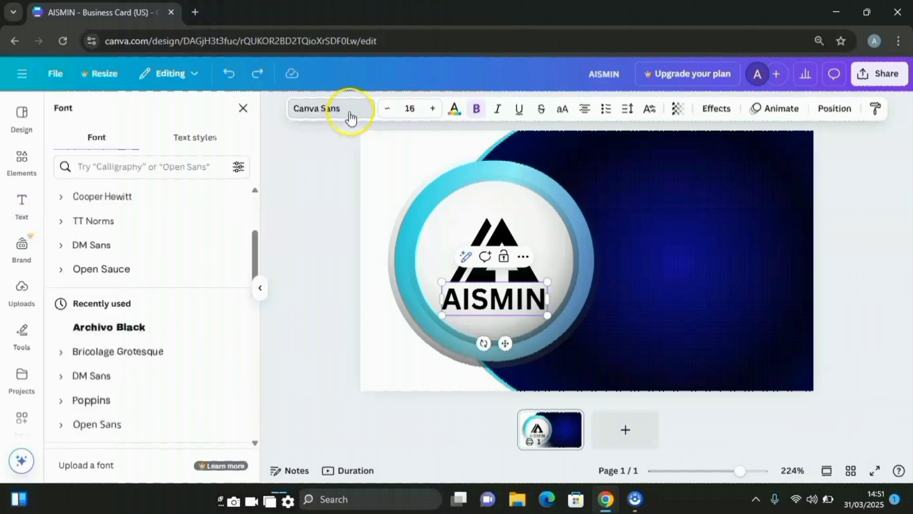
scroll(180, 290, down, 3)
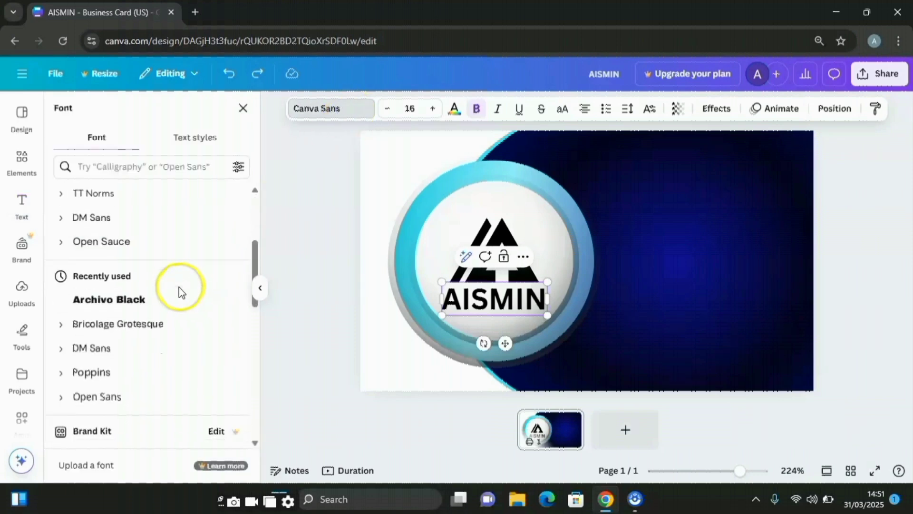
click(133, 262)
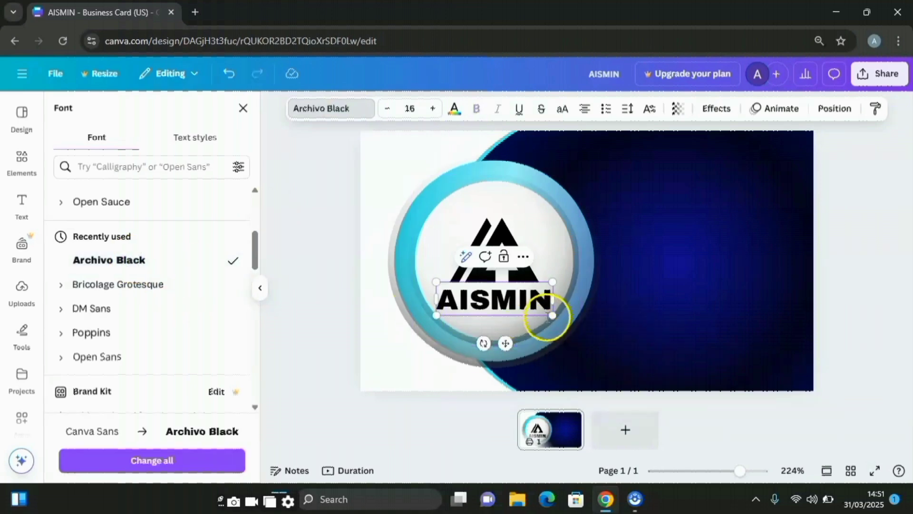
drag(552, 316, 535, 310)
click(497, 340)
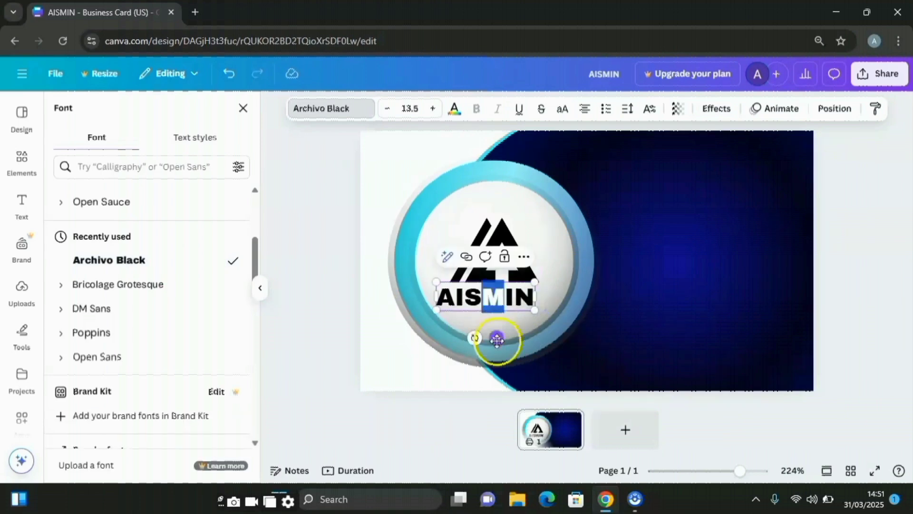
key(ctrl+z)
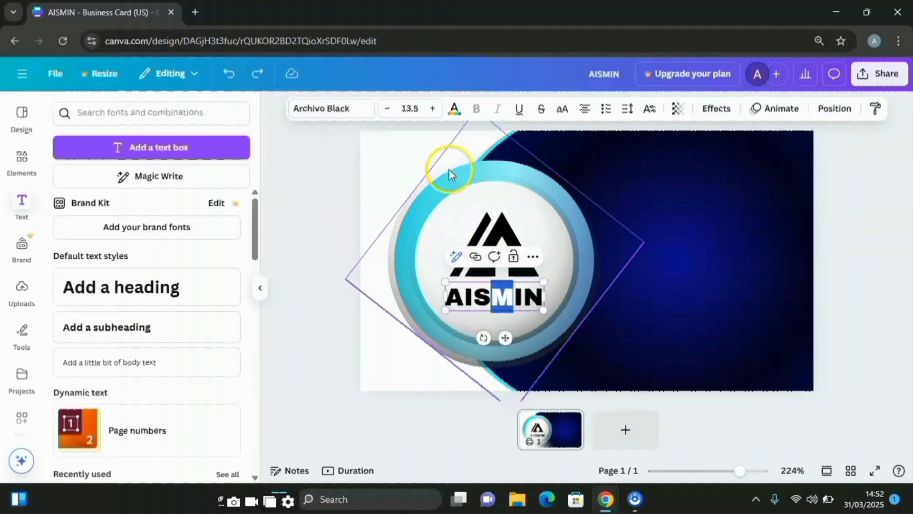
Colour the M of AISMIN orange, then fine-tune it to the custom shade #E06112
click(453, 109)
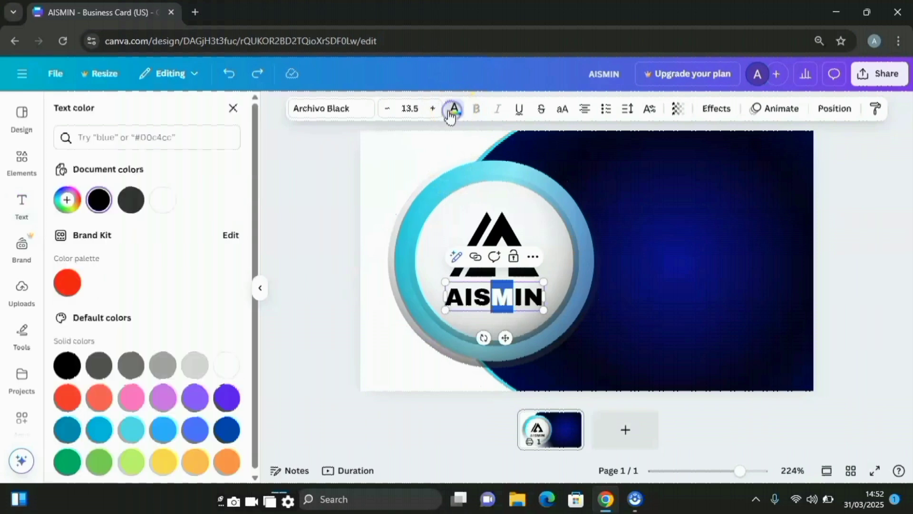
scroll(26, 391, down, 3)
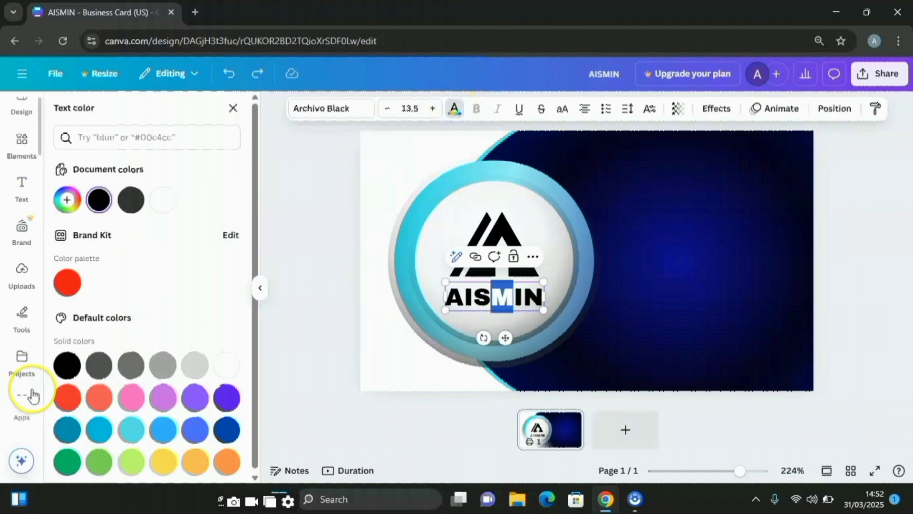
click(226, 462)
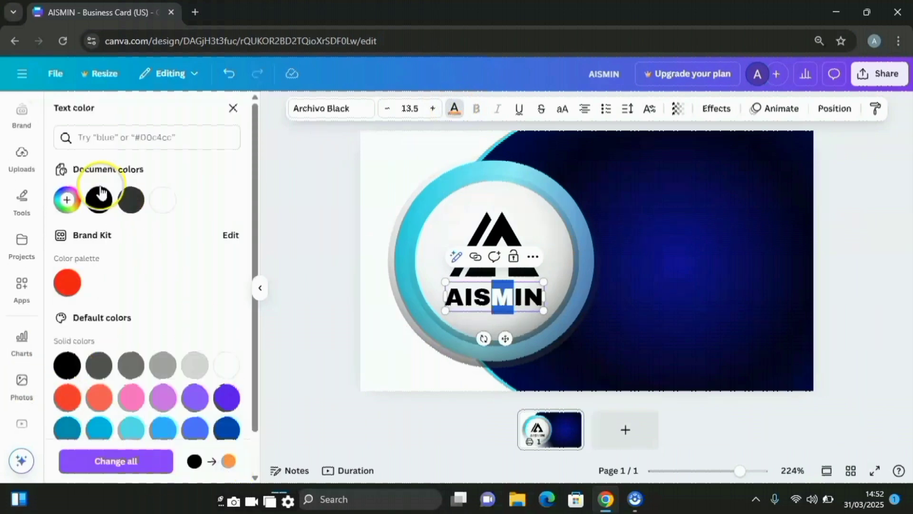
click(66, 199)
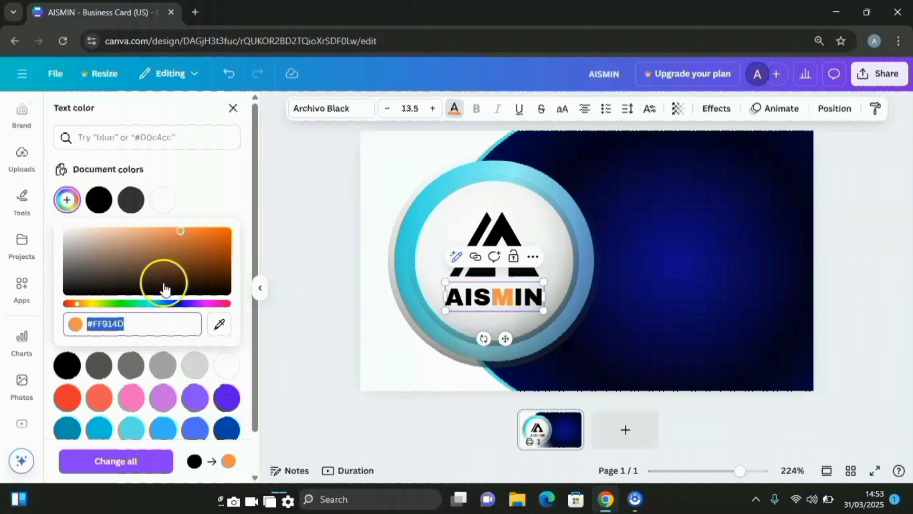
drag(181, 232, 219, 236)
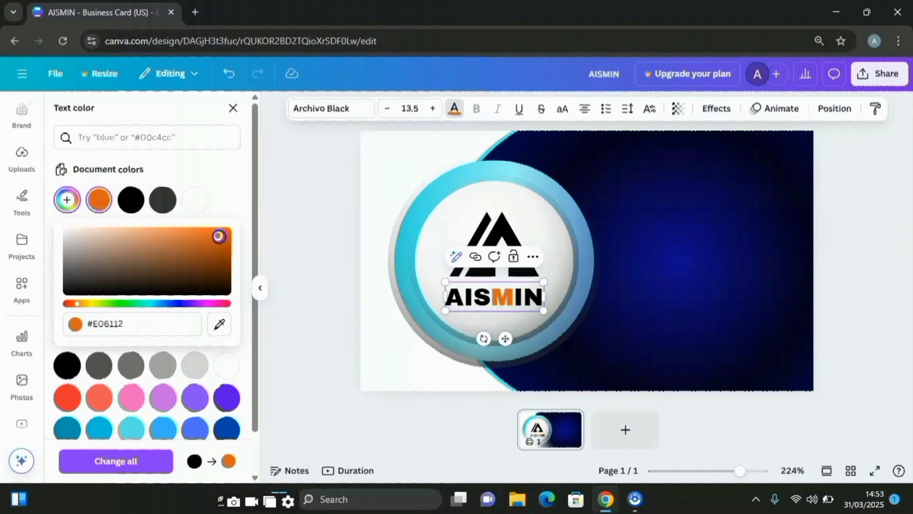
click(324, 246)
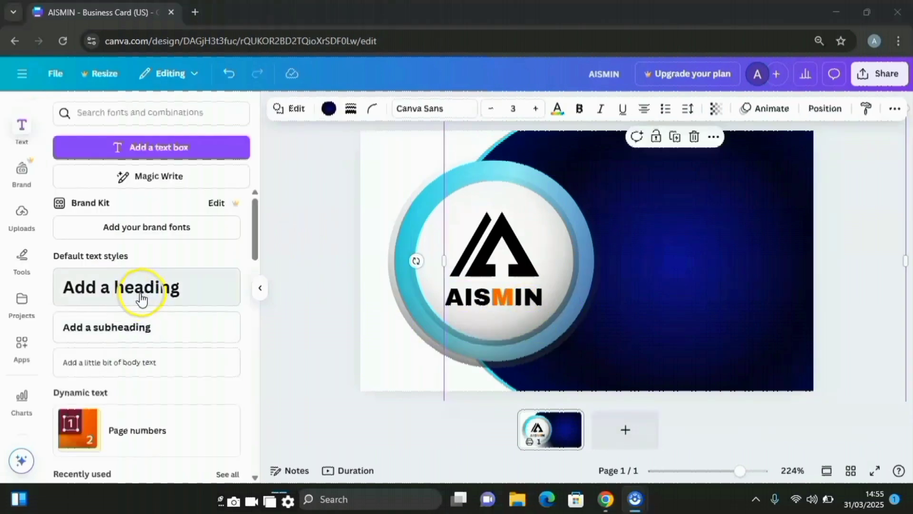
Add a heading text box and replace its placeholder with the card owner's name
click(139, 290)
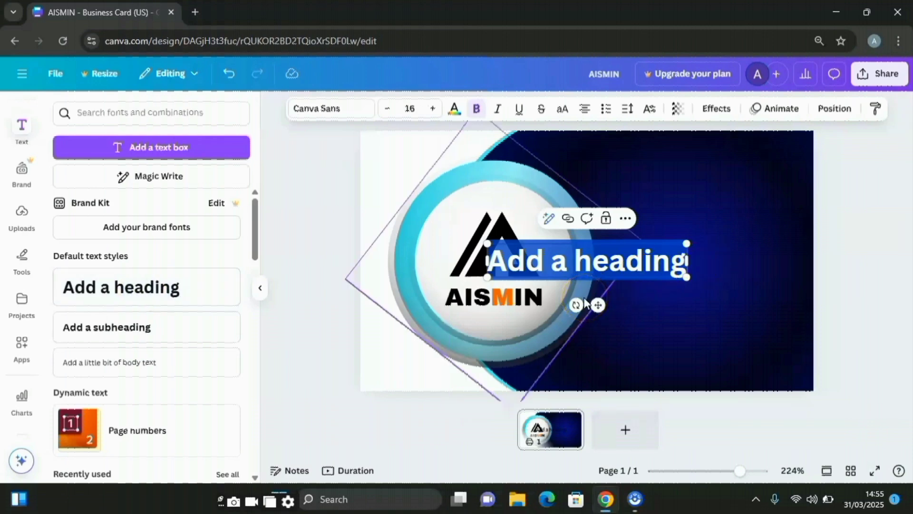
key(BackSpace)
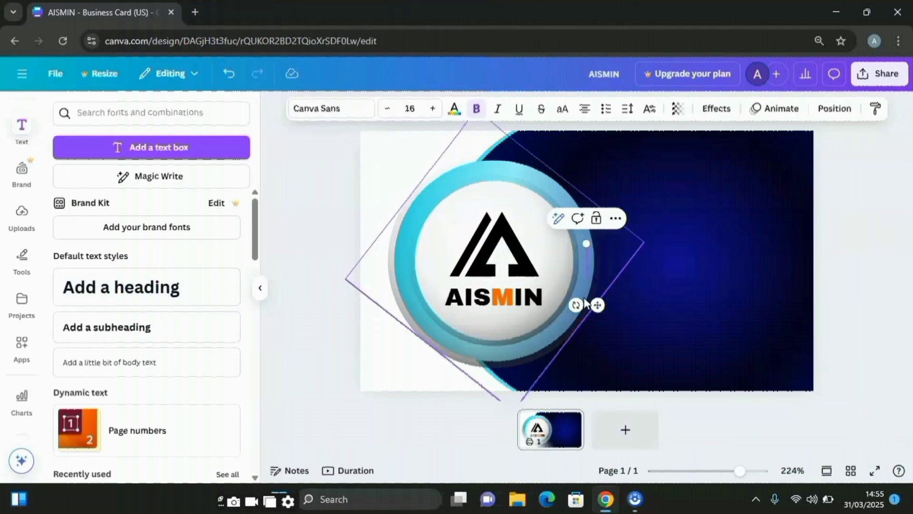
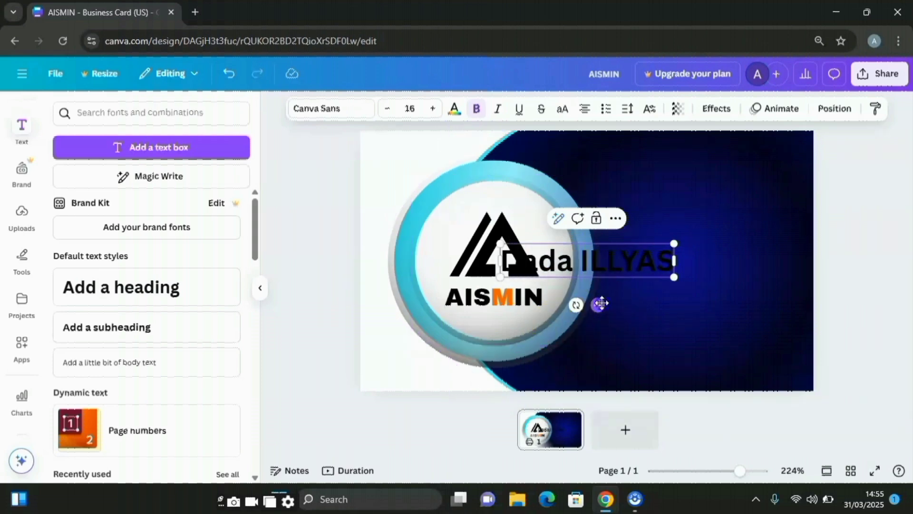
Make the owner's name white, shrink it to size 8.8, and place it at the panel's upper right
drag(601, 303, 714, 225)
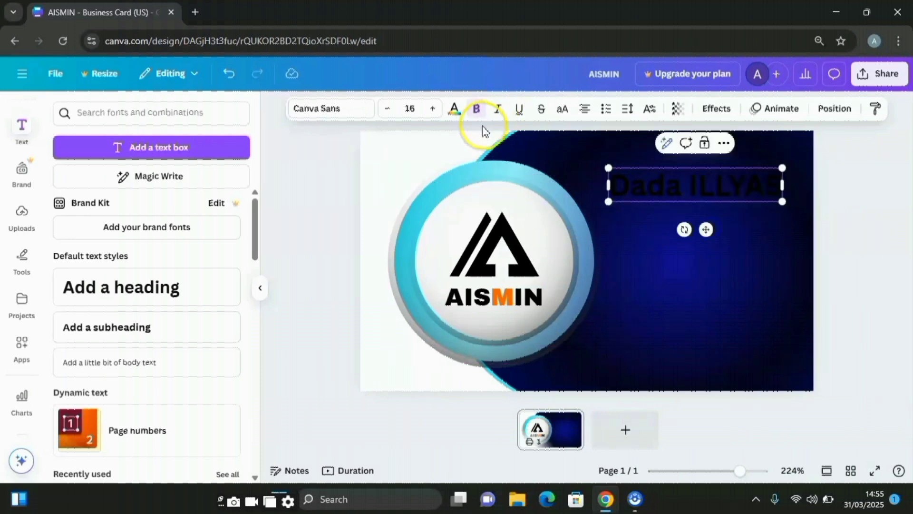
click(456, 112)
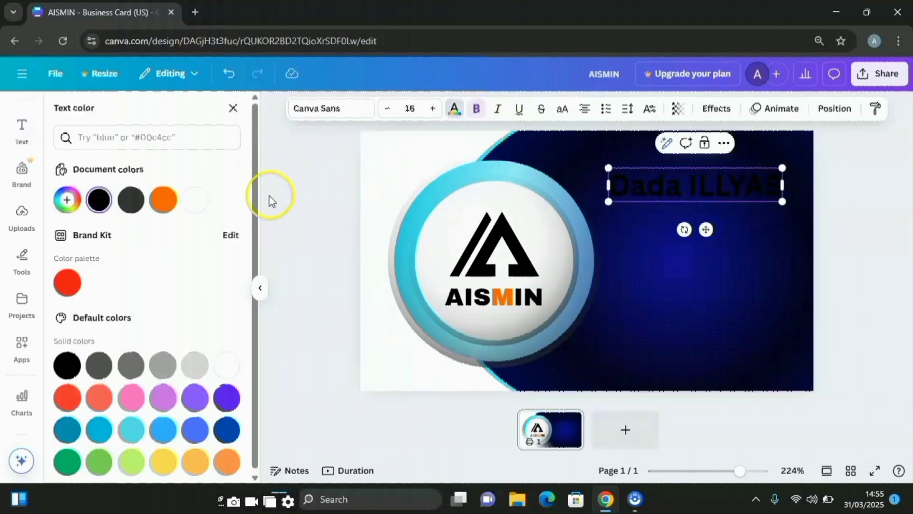
click(193, 205)
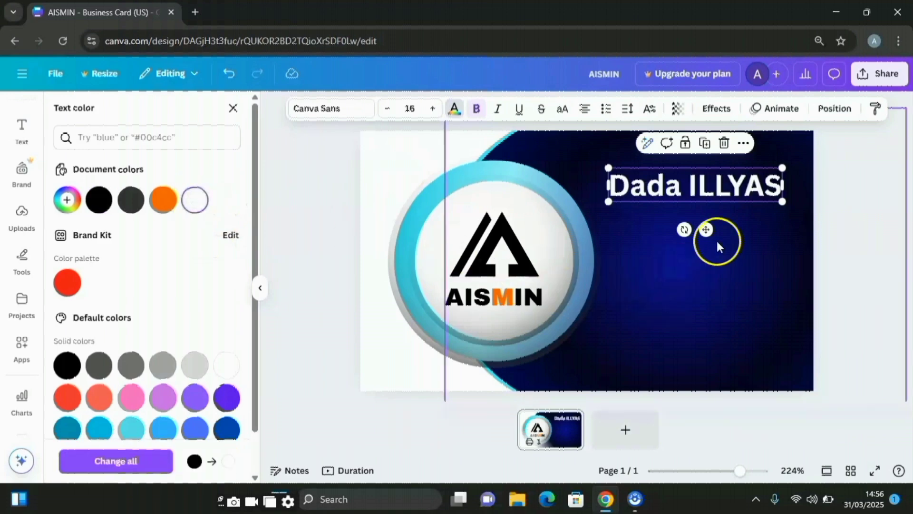
drag(783, 201, 708, 175)
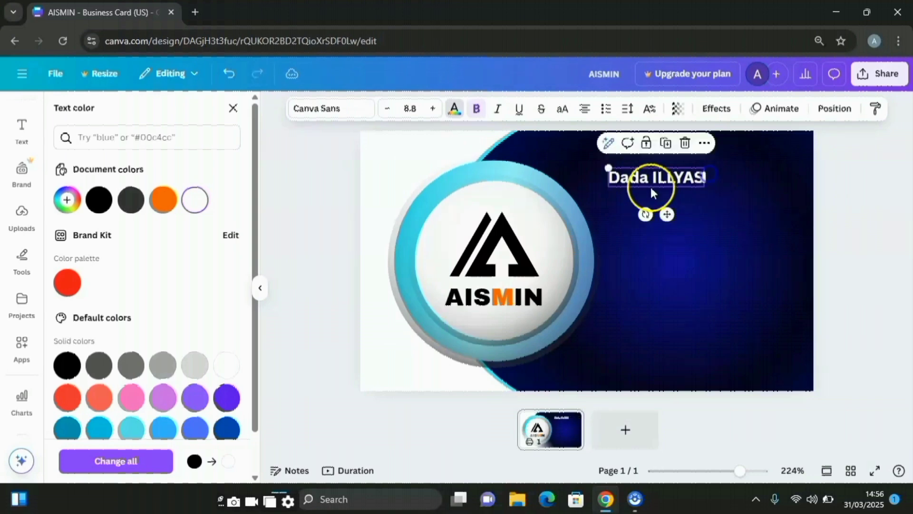
drag(667, 215, 695, 226)
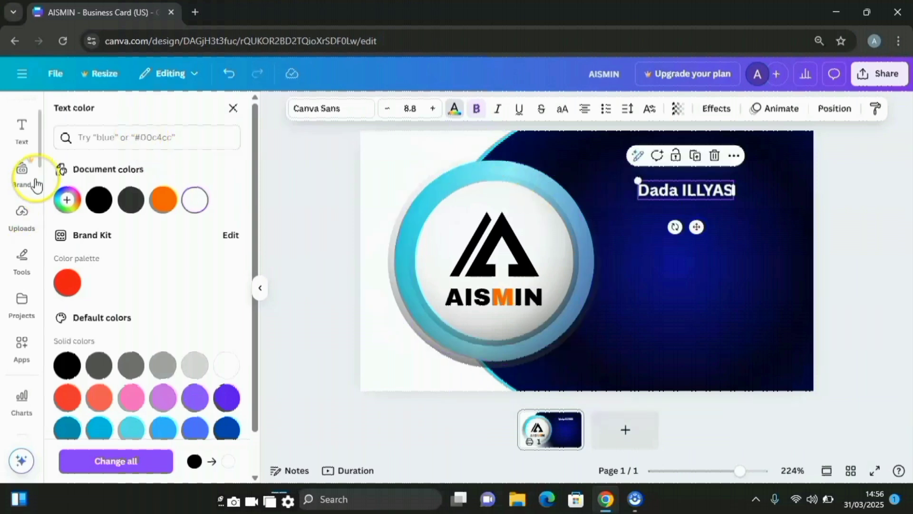
scroll(22, 171, up, 2)
Add a straight line, shorten it, and position it just under the owner's name
click(23, 164)
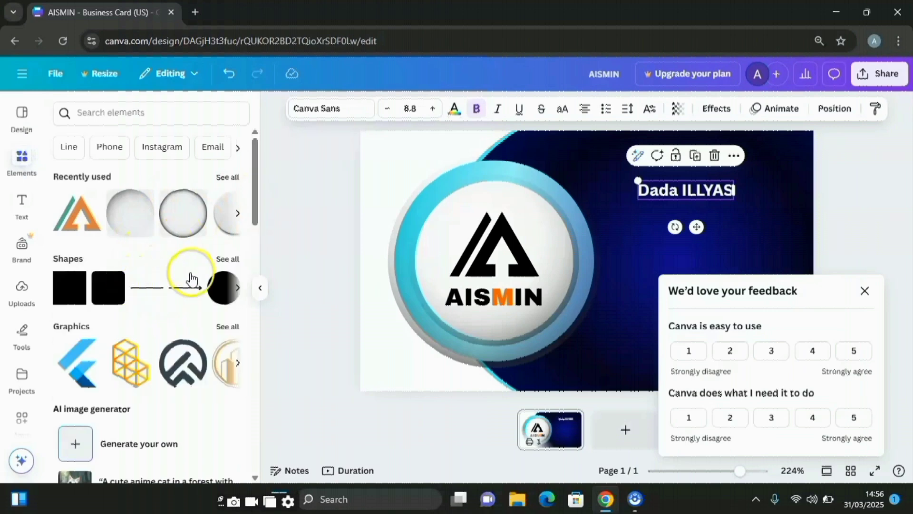
click(145, 289)
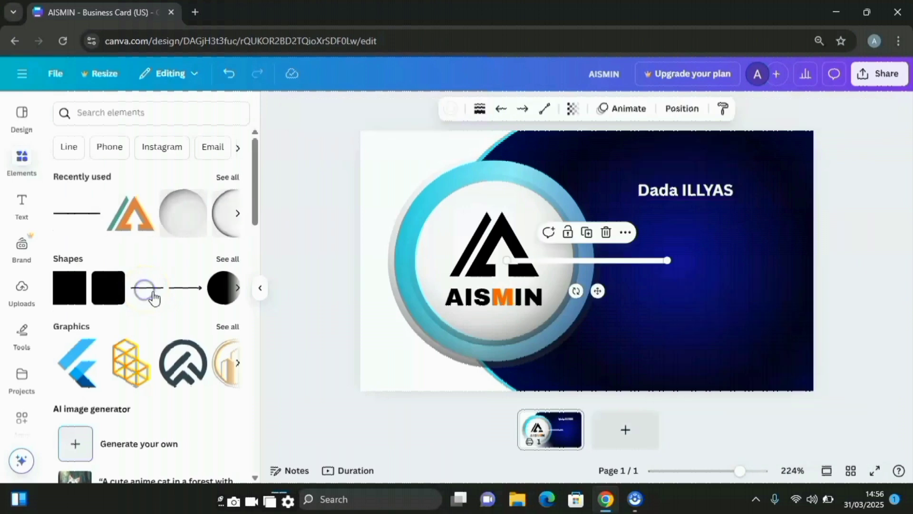
drag(591, 291, 695, 237)
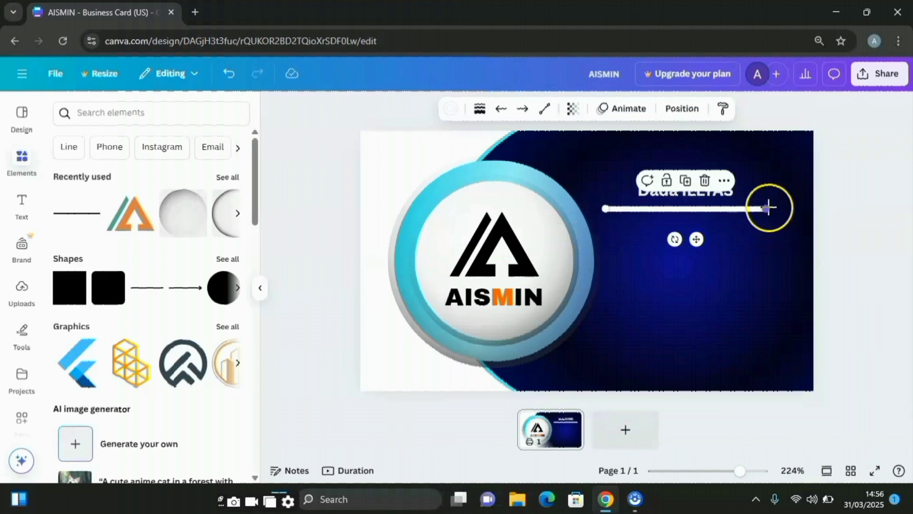
drag(758, 207, 704, 210)
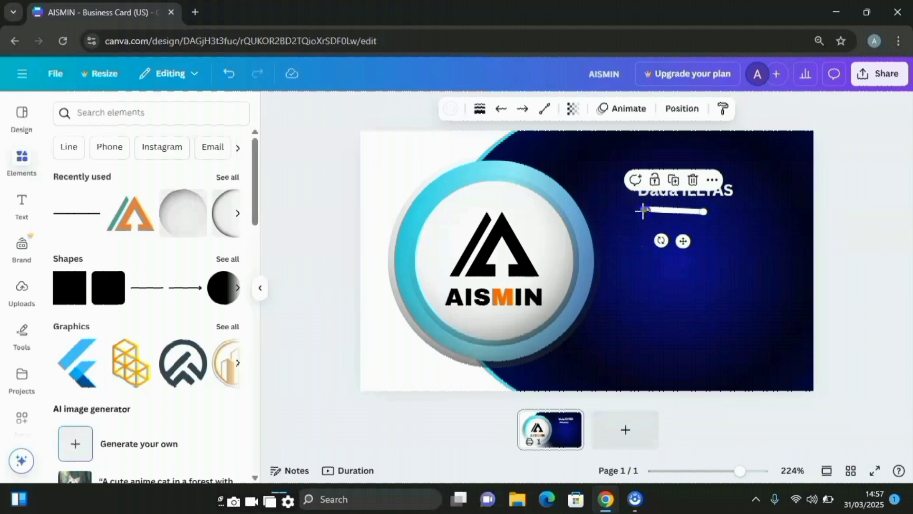
drag(643, 210, 645, 213)
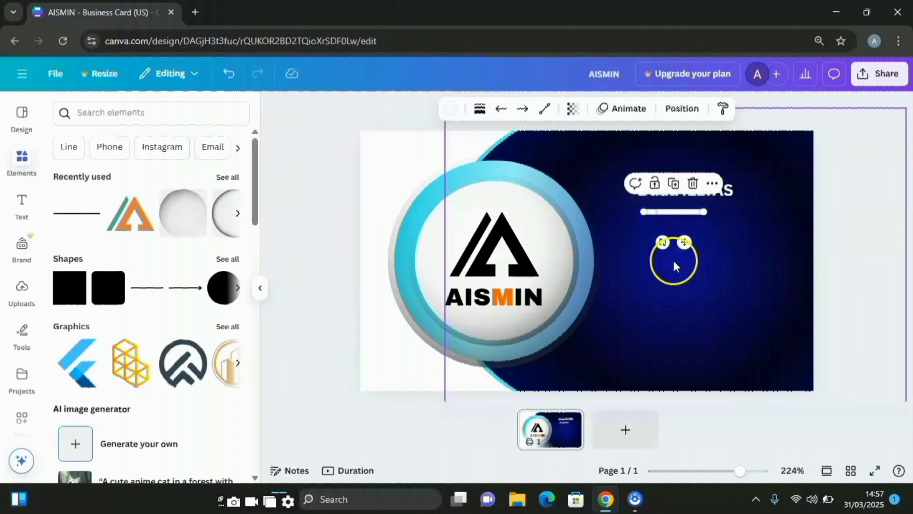
drag(687, 242, 687, 234)
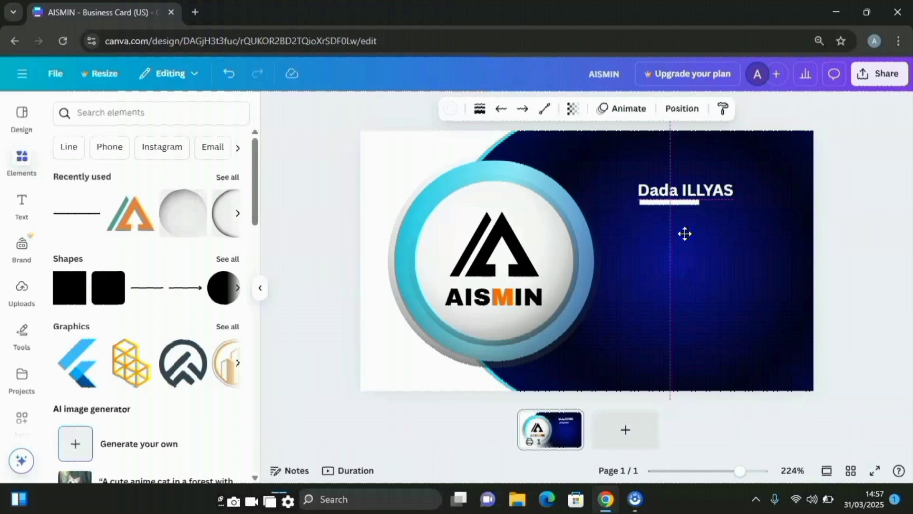
drag(685, 233, 681, 232)
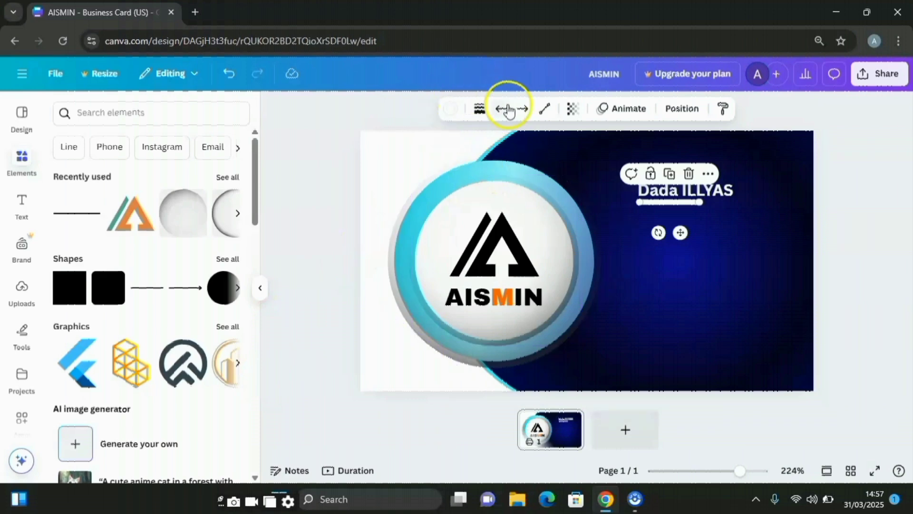
Set the underline's line weight to 2
click(482, 109)
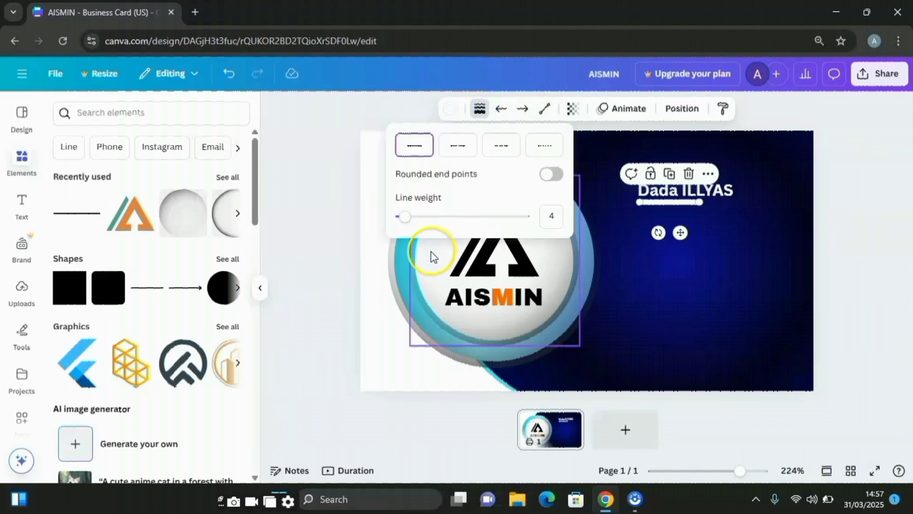
click(413, 220)
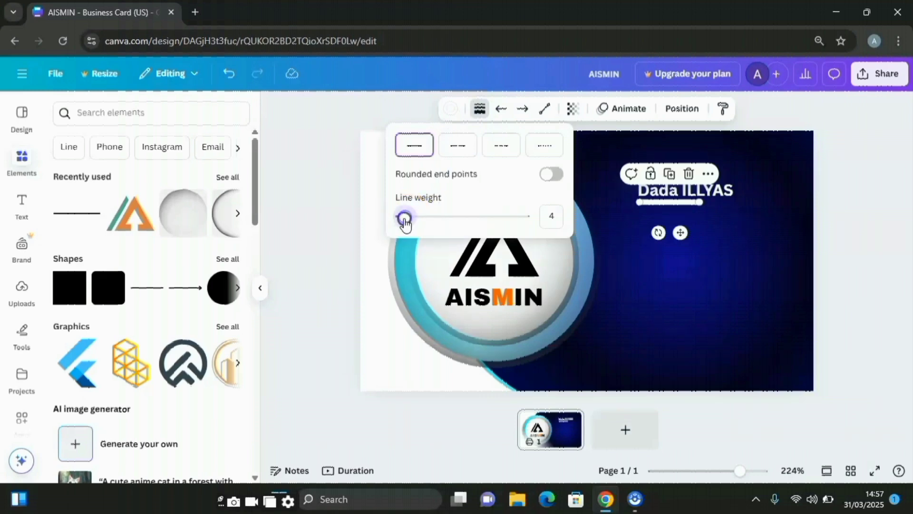
drag(405, 223, 399, 219)
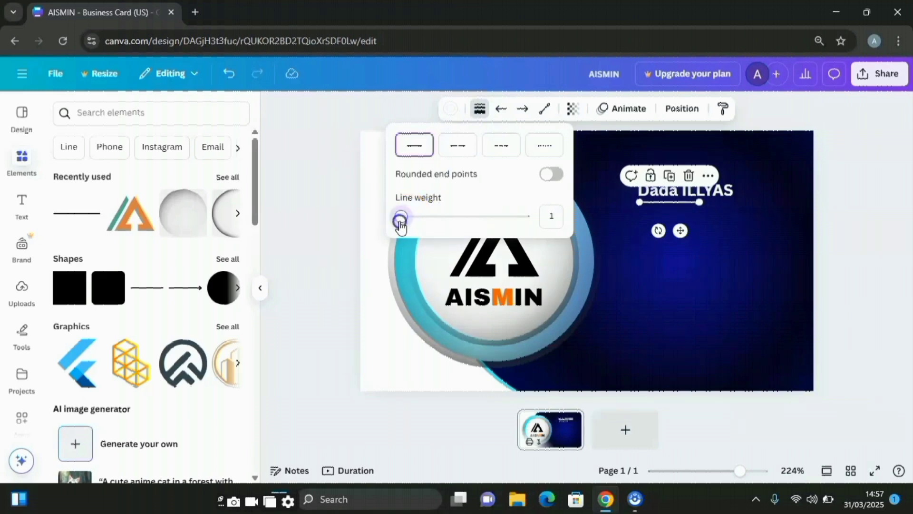
click(700, 253)
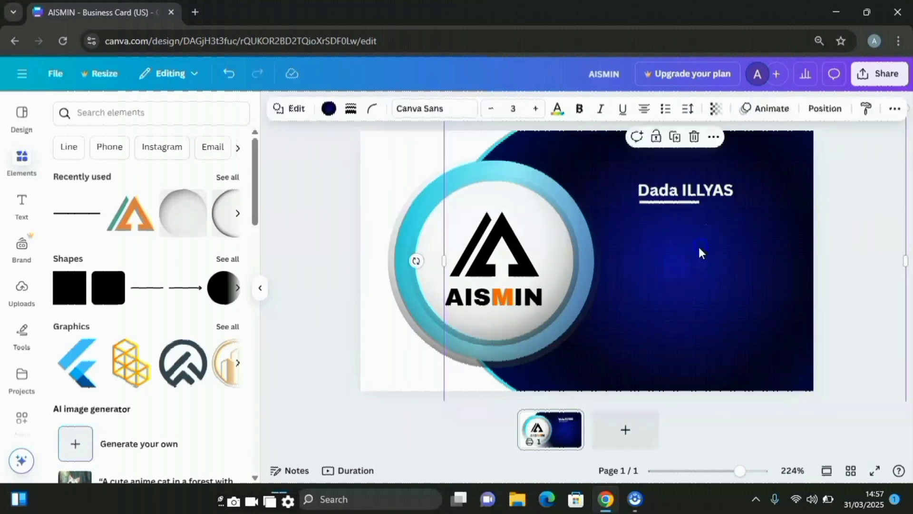
Remove the bold formatting from the surname
double_click(685, 189)
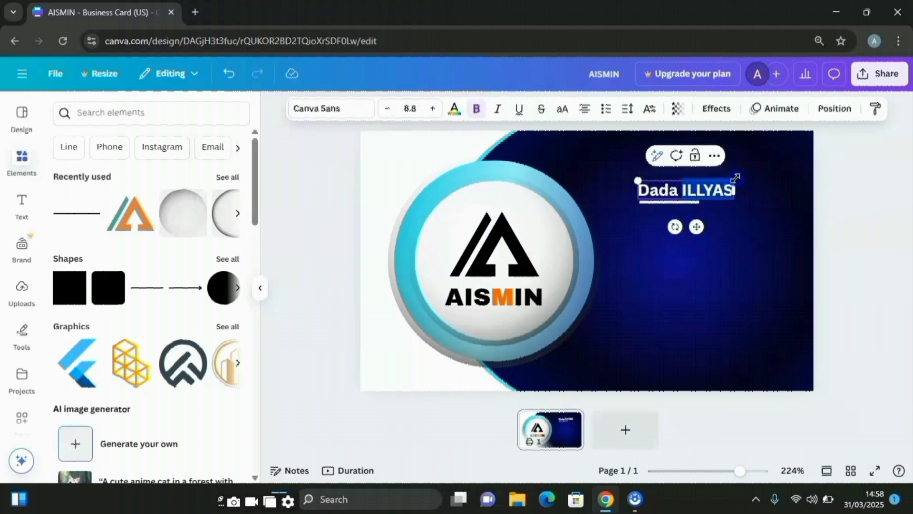
click(480, 109)
click(694, 264)
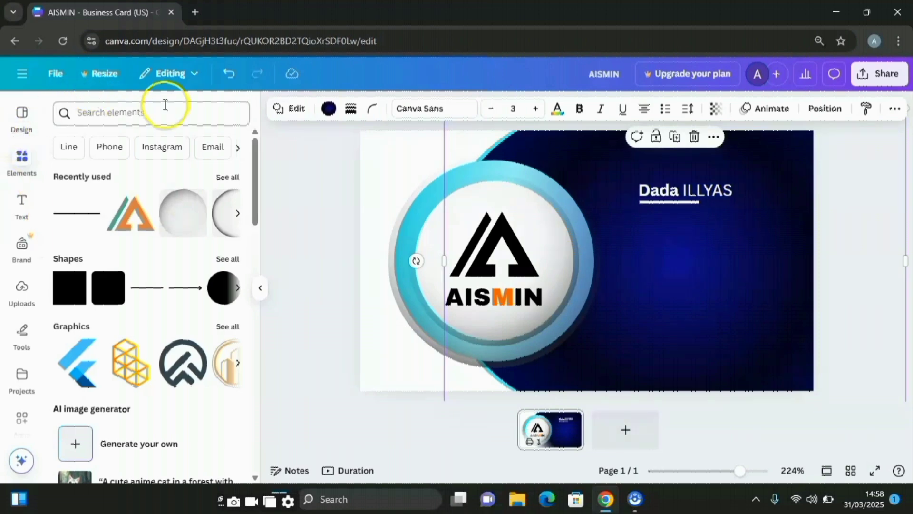
Duplicate the underline into a short dash beside it, coloured with the cyan gradient
click(668, 202)
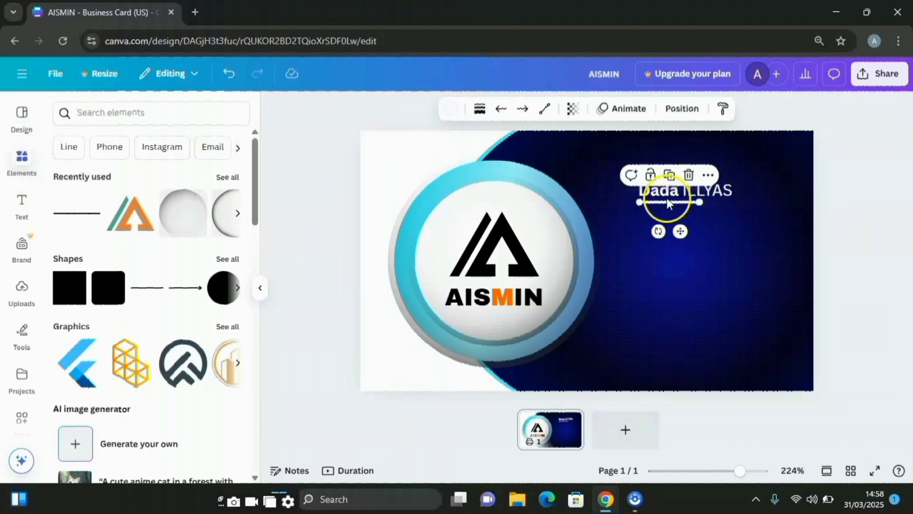
click(670, 174)
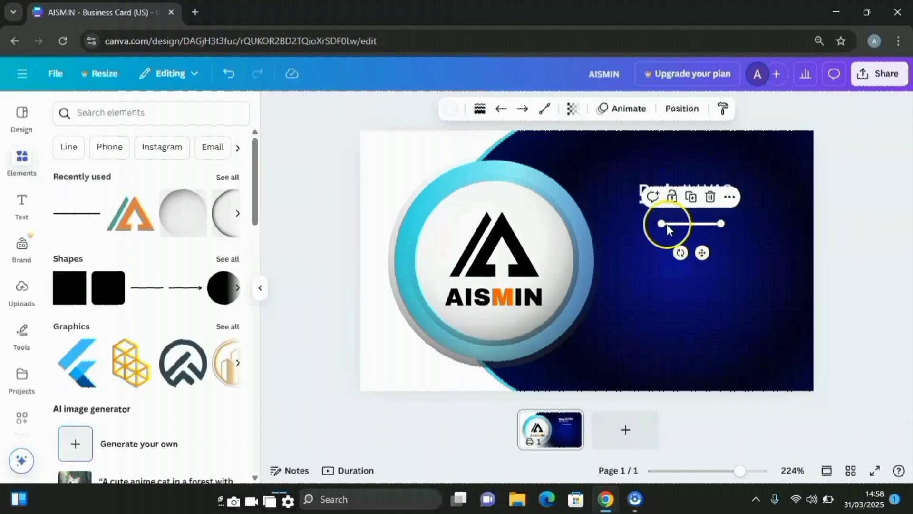
drag(663, 223, 726, 230)
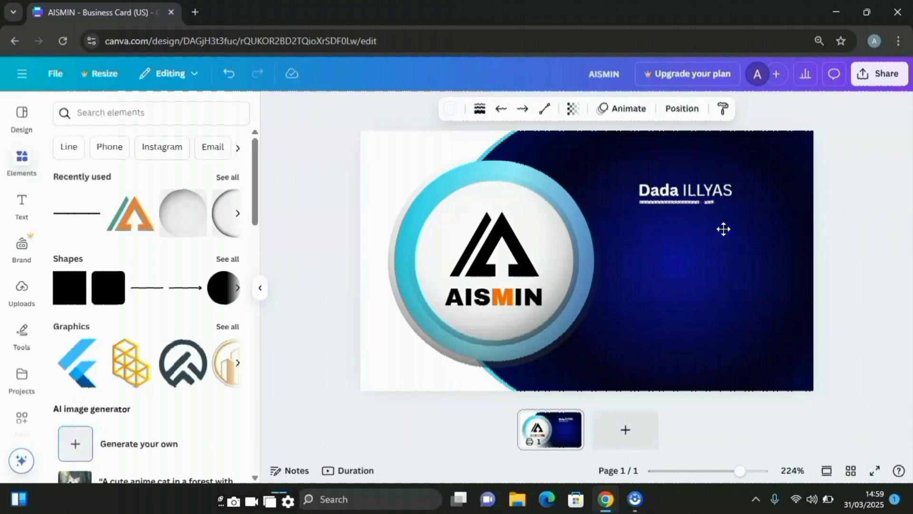
drag(724, 229, 724, 231)
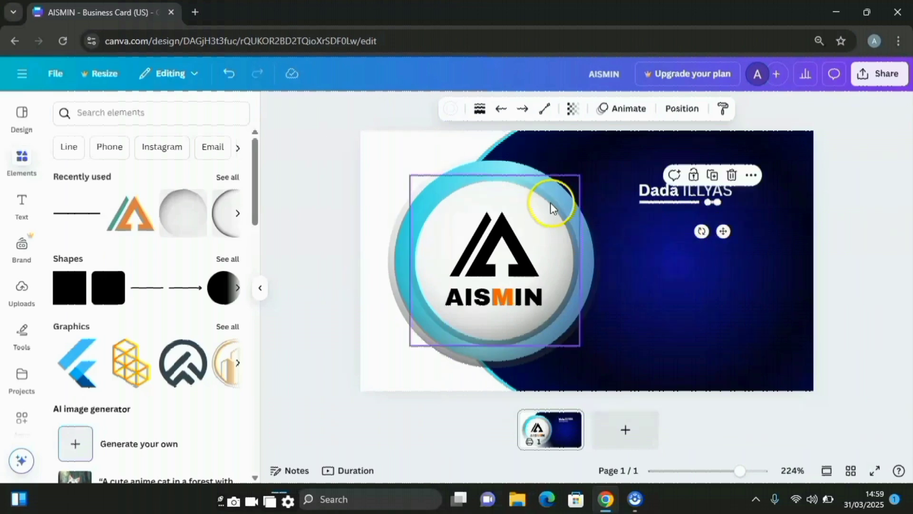
click(450, 110)
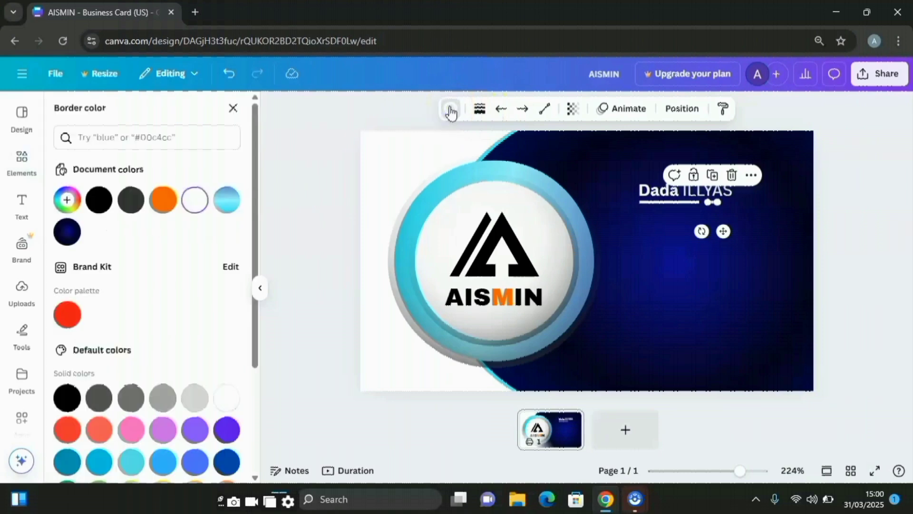
click(227, 200)
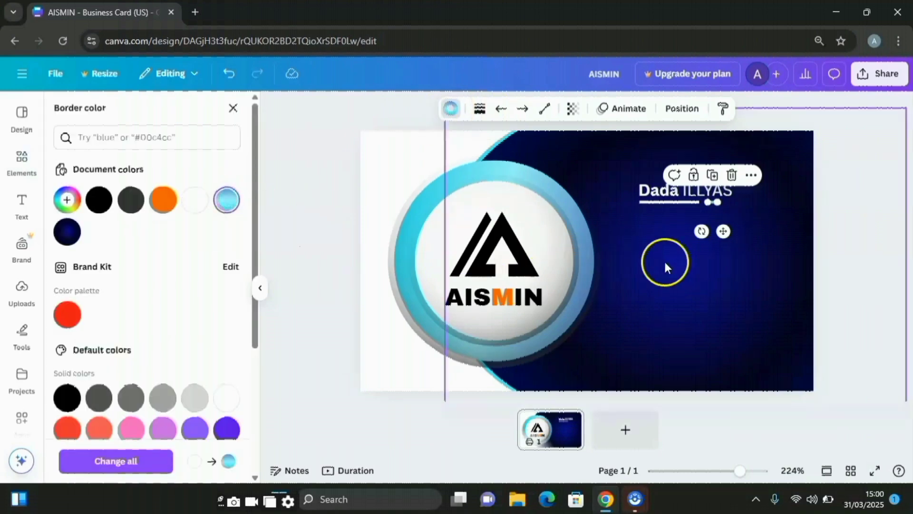
click(733, 263)
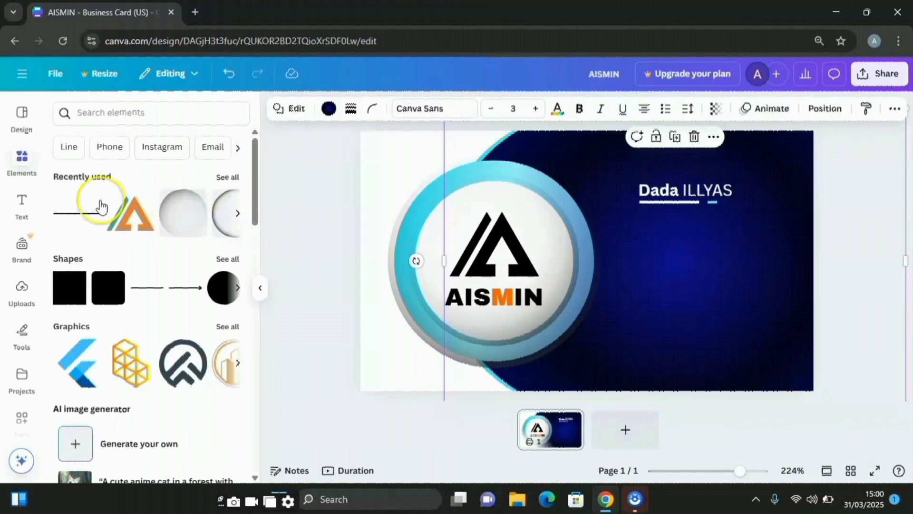
click(21, 164)
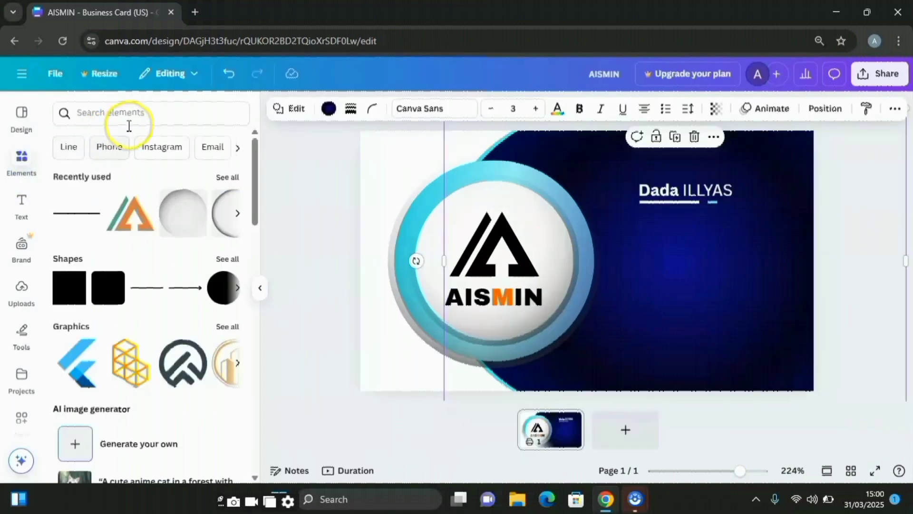
Search graphics for 'call' and add a green phone icon, shrunk small below the name
click(268, 170)
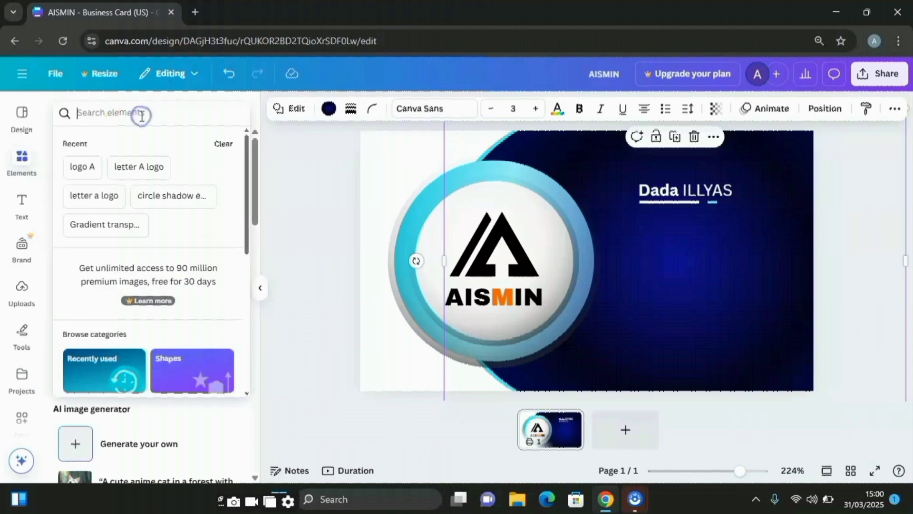
text(call)
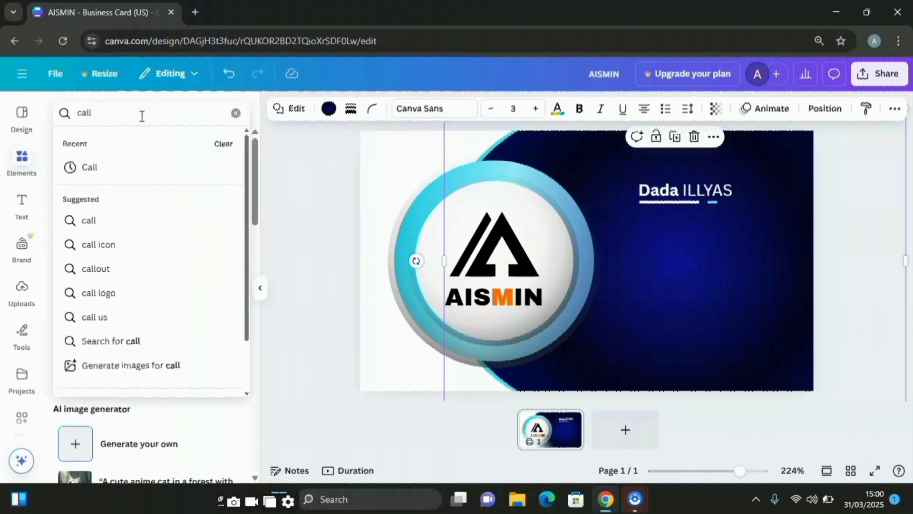
key(Return)
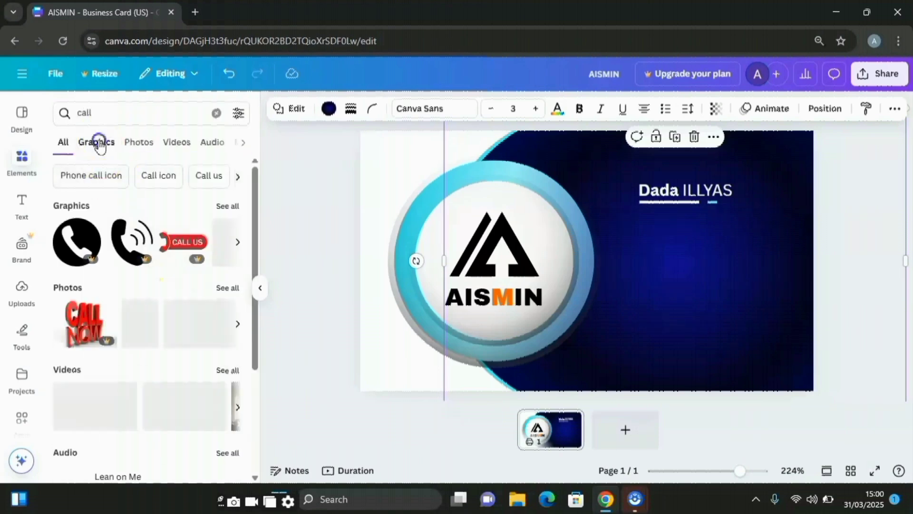
click(98, 143)
scroll(210, 369, down, 1)
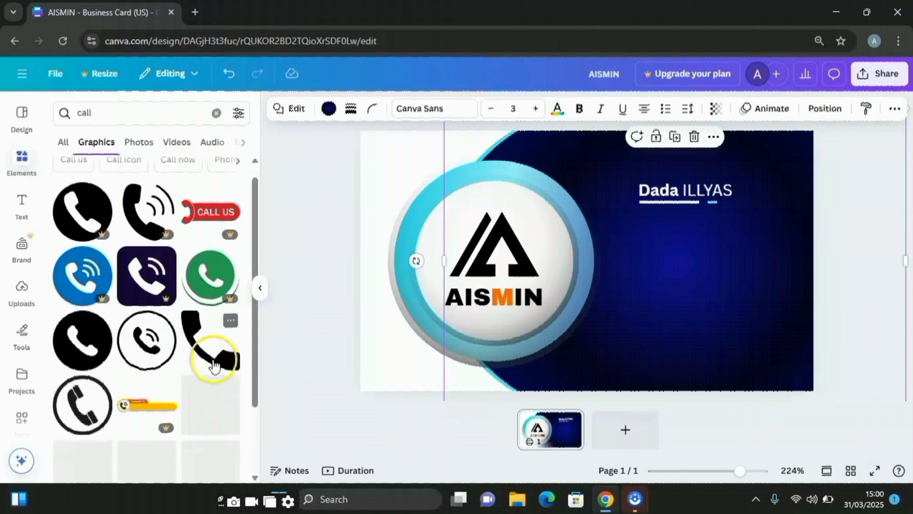
scroll(214, 366, down, 4)
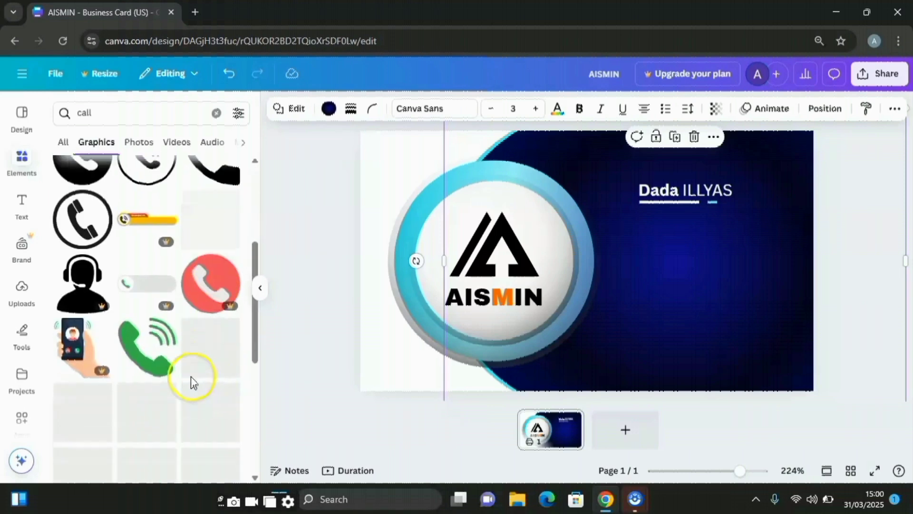
click(151, 353)
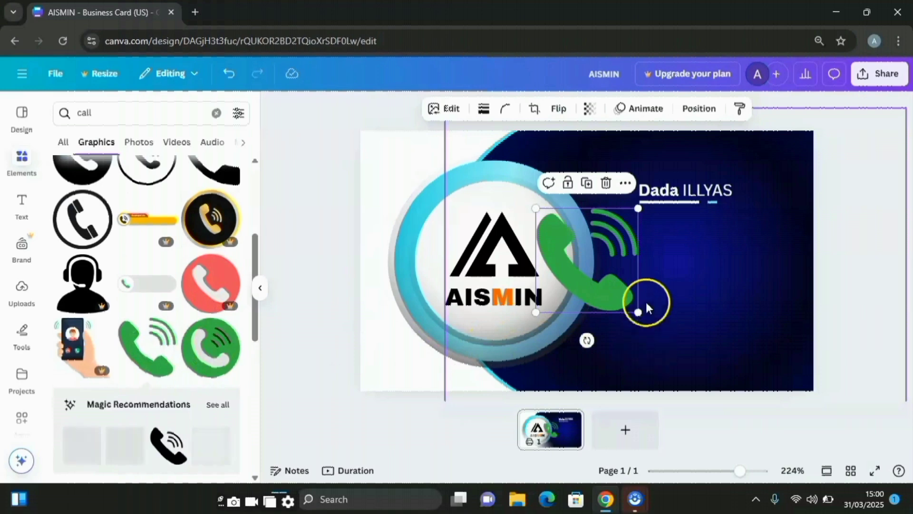
drag(641, 313, 643, 244)
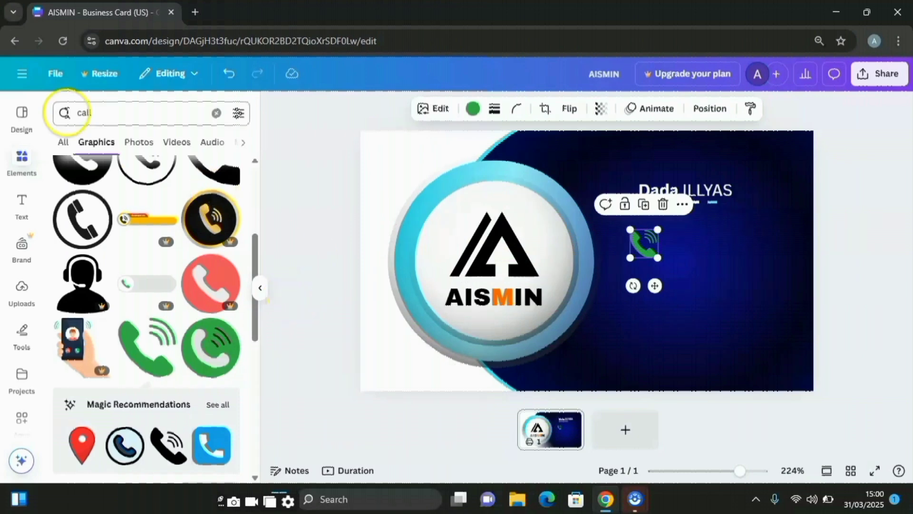
Search graphics for 'map' and add a small black location pin below the phone
click(127, 113)
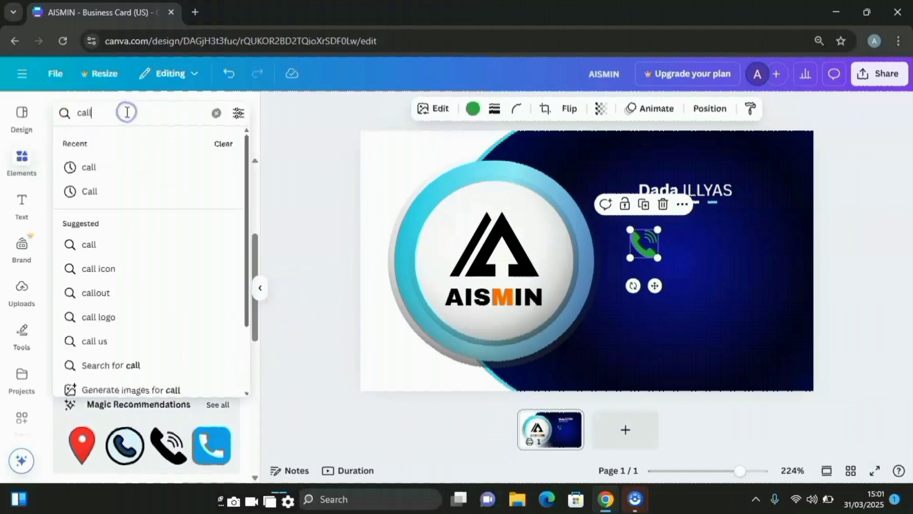
click(101, 113)
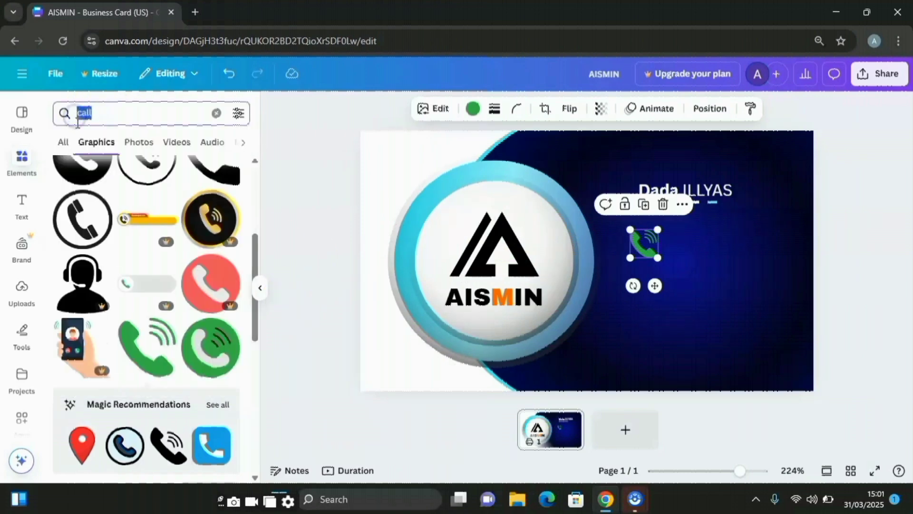
text(max)
key(BackSpace)
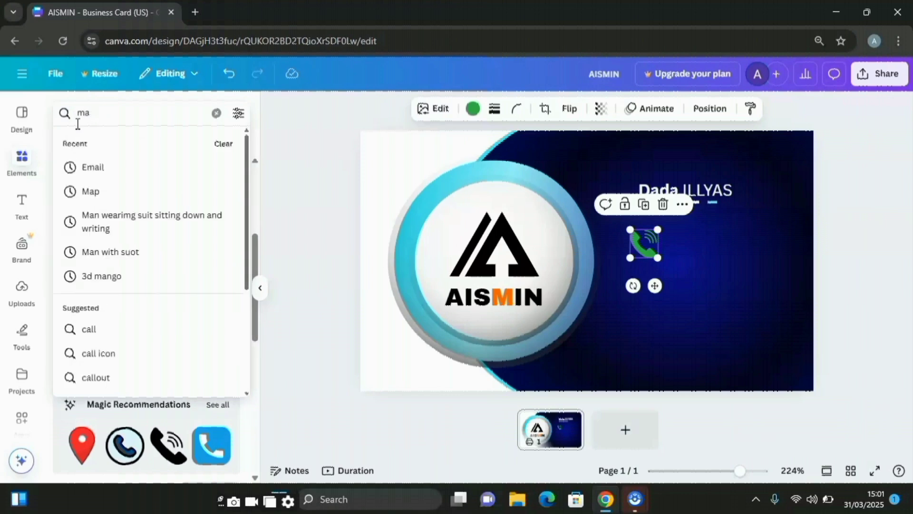
text(p)
key(Return)
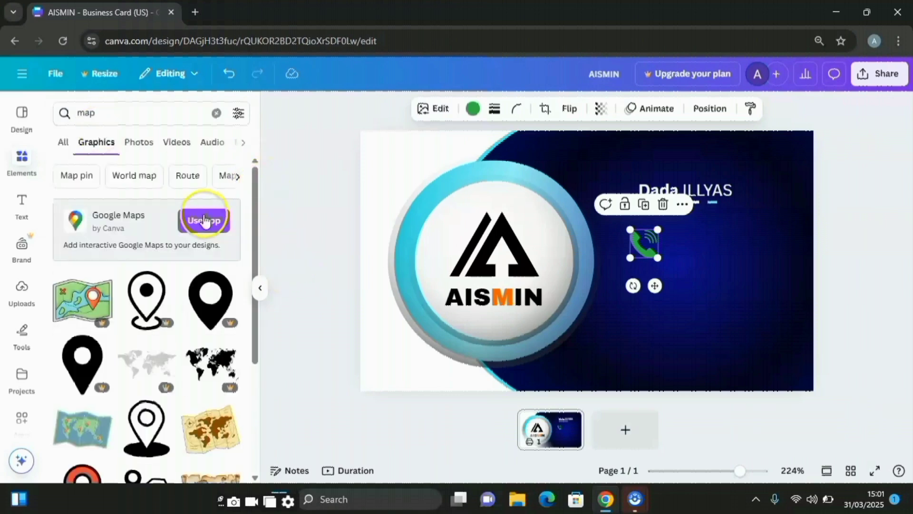
scroll(150, 333, down, 5)
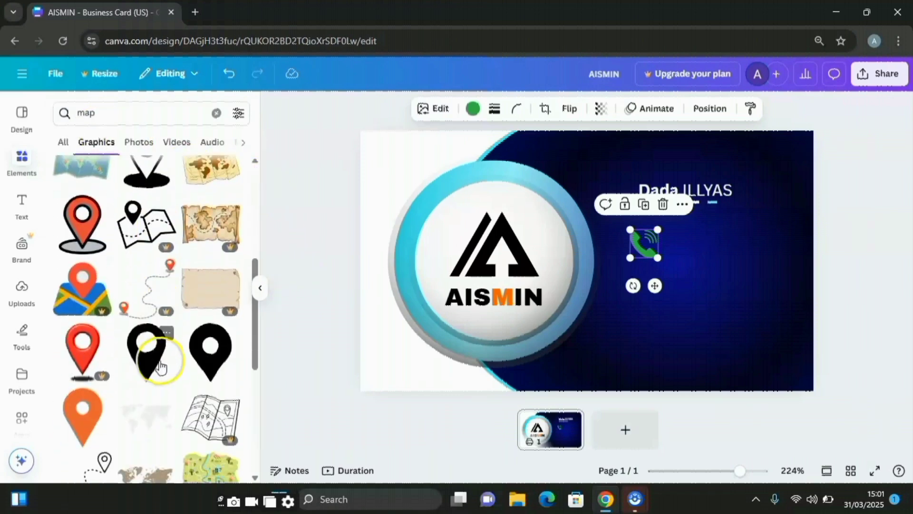
click(149, 357)
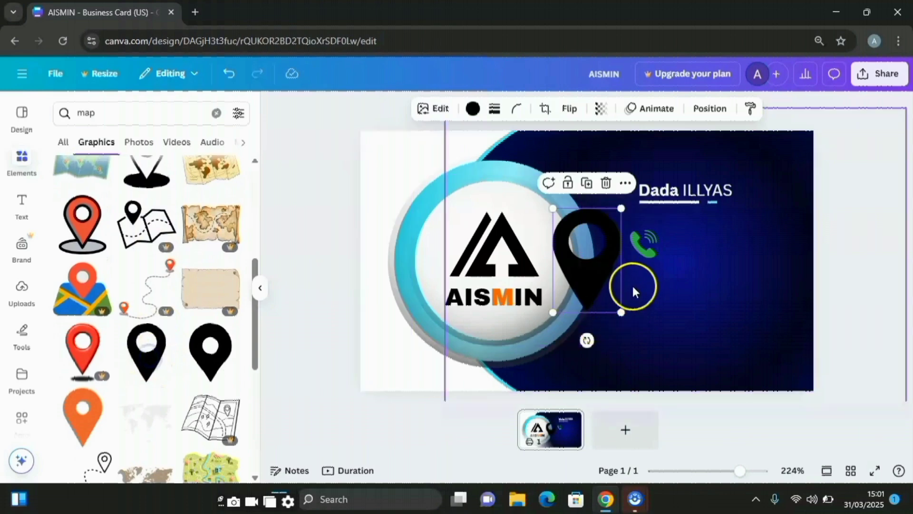
drag(624, 309, 647, 291)
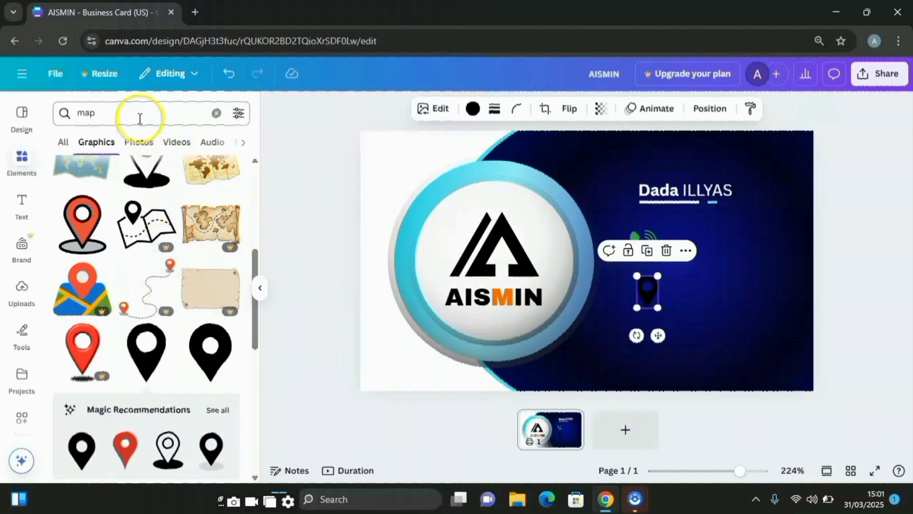
Add a small outline envelope icon from a 'mail' search below the pin, then search 'website'
click(90, 113)
text(mail)
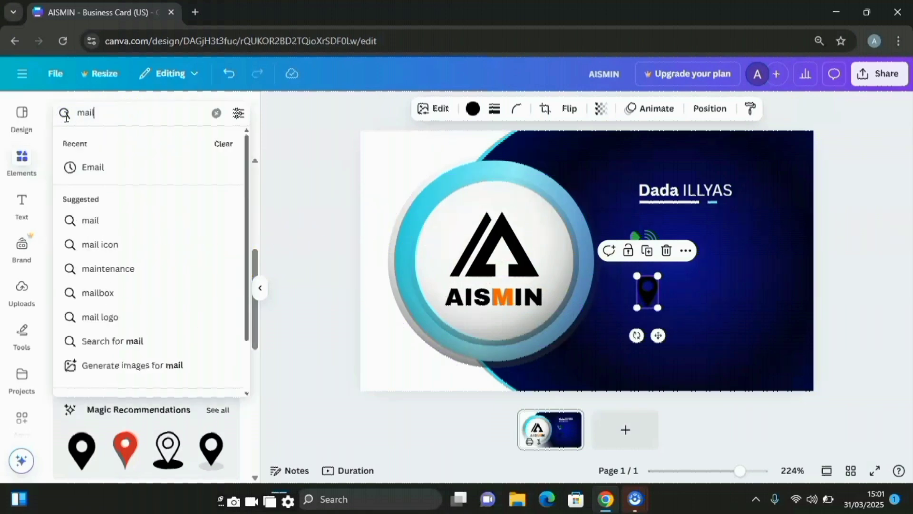
key(Return)
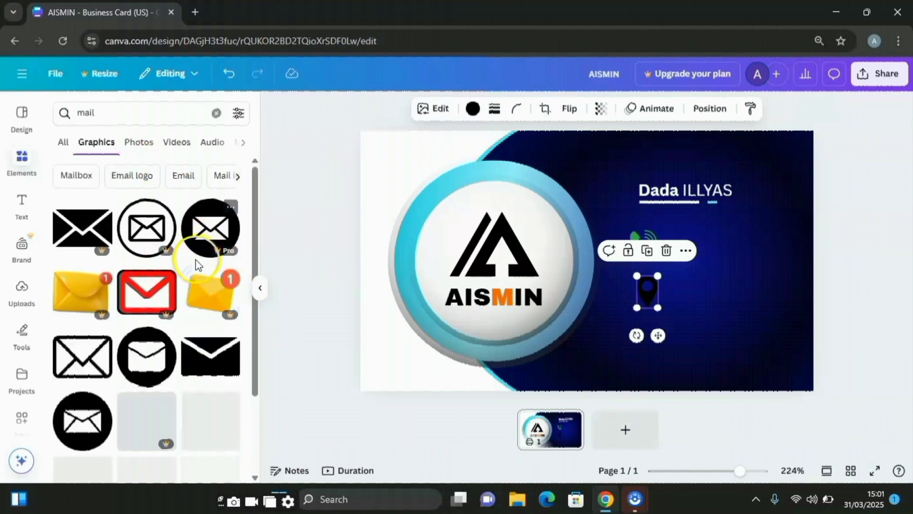
scroll(192, 262, down, 2)
click(79, 253)
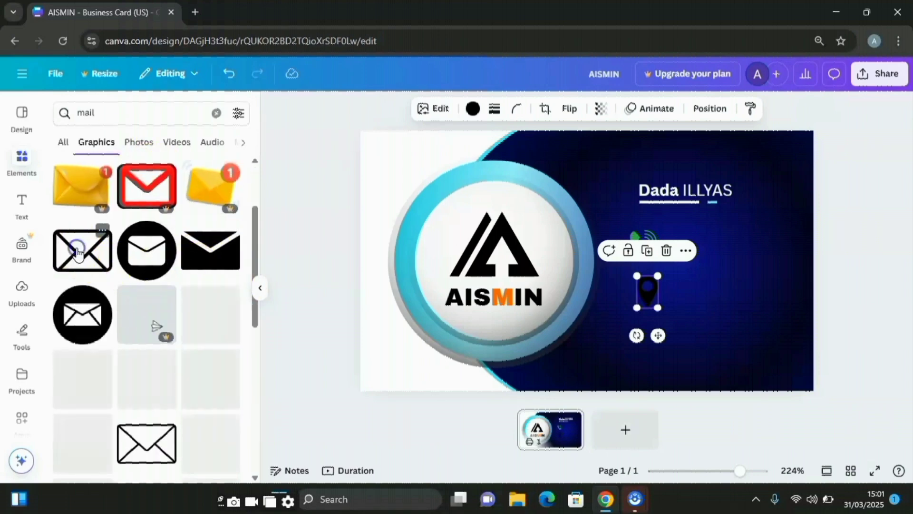
mouse_move(655, 313)
mouse_down()
mouse_move(552, 236)
mouse_move(621, 287)
mouse_move(651, 328)
mouse_up()
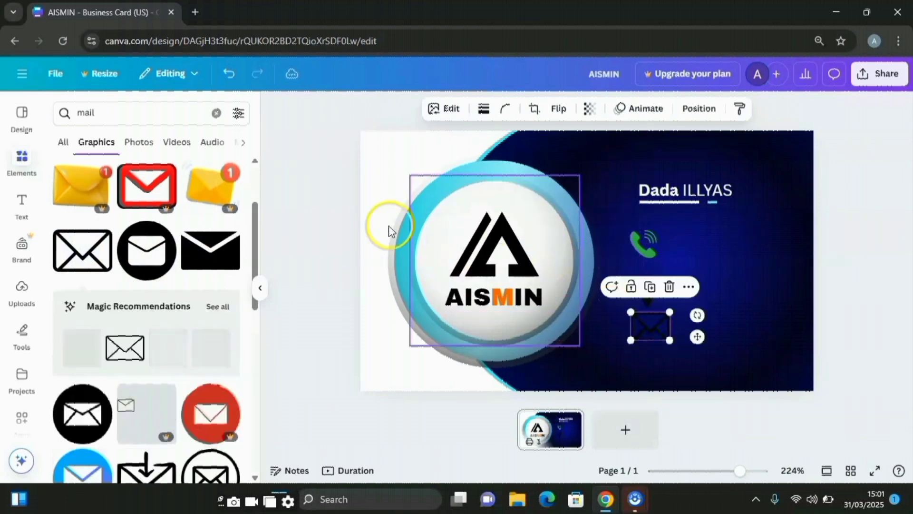
click(118, 116)
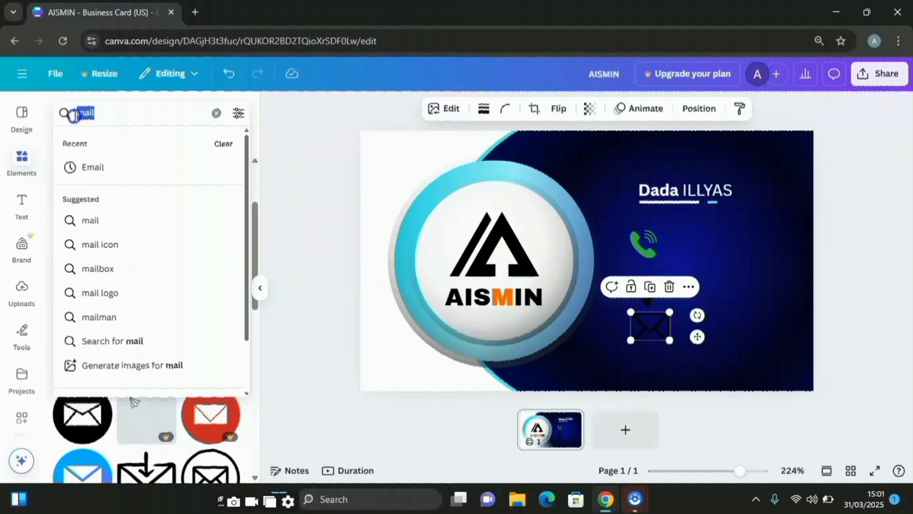
text(website)
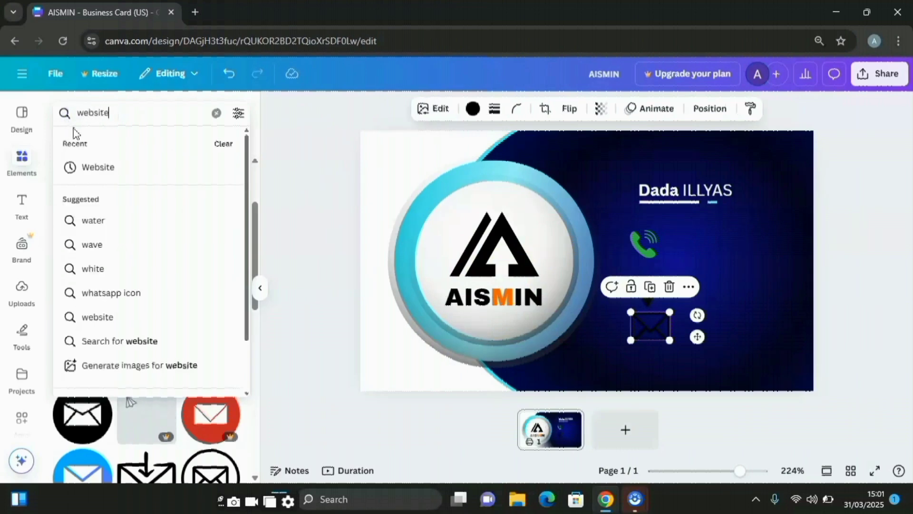
Add a small outline globe icon below the envelope and make it white
key(Return)
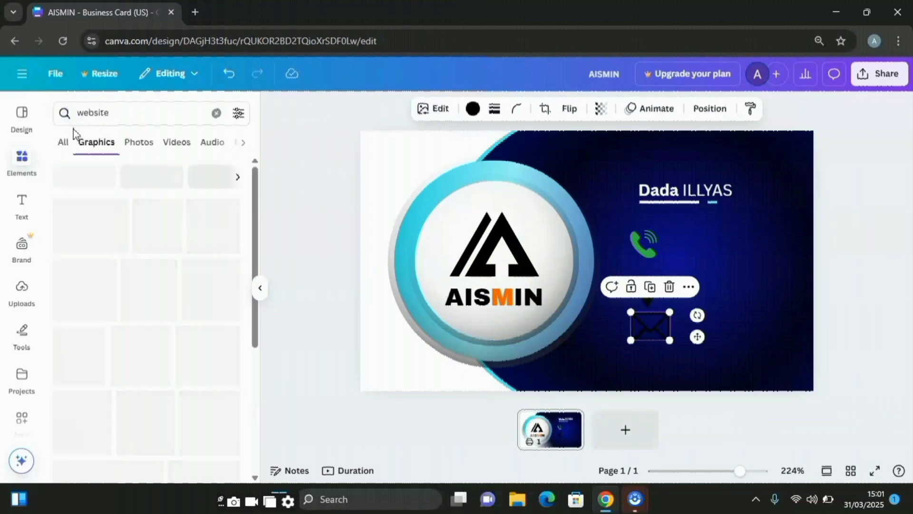
click(214, 308)
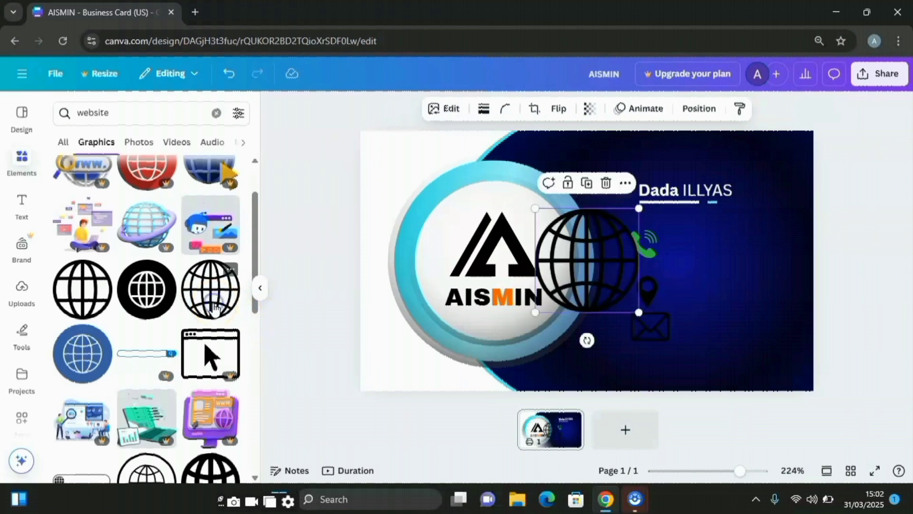
drag(636, 311, 662, 351)
click(472, 114)
click(473, 116)
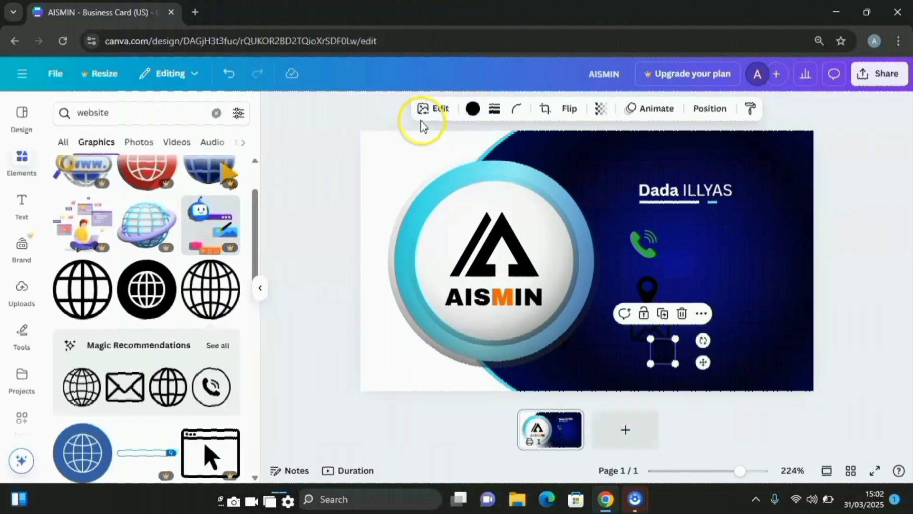
click(473, 110)
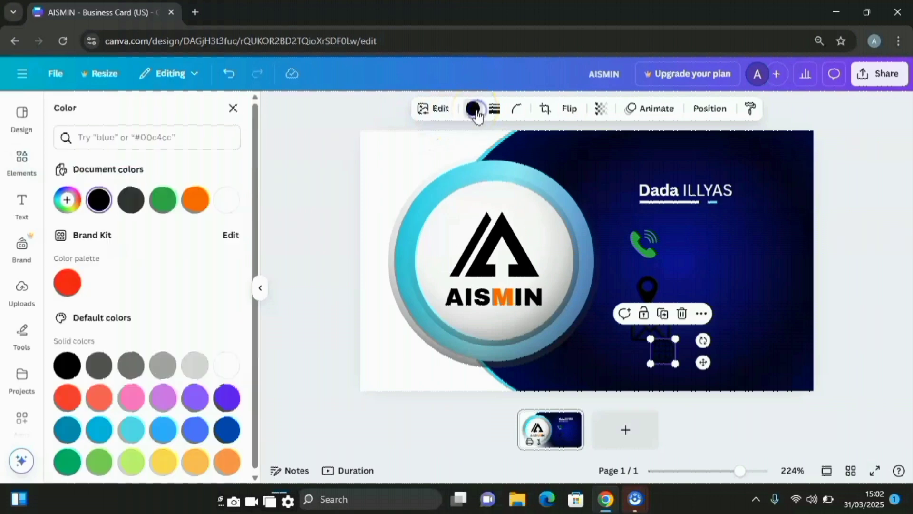
click(226, 200)
Make the location pin white and shrink the phone and pin icons to matching size
click(646, 287)
click(646, 286)
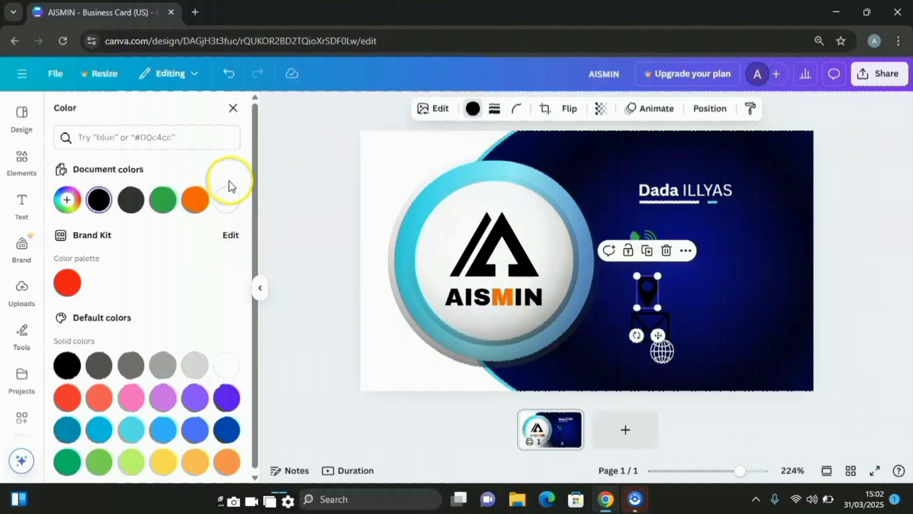
click(227, 199)
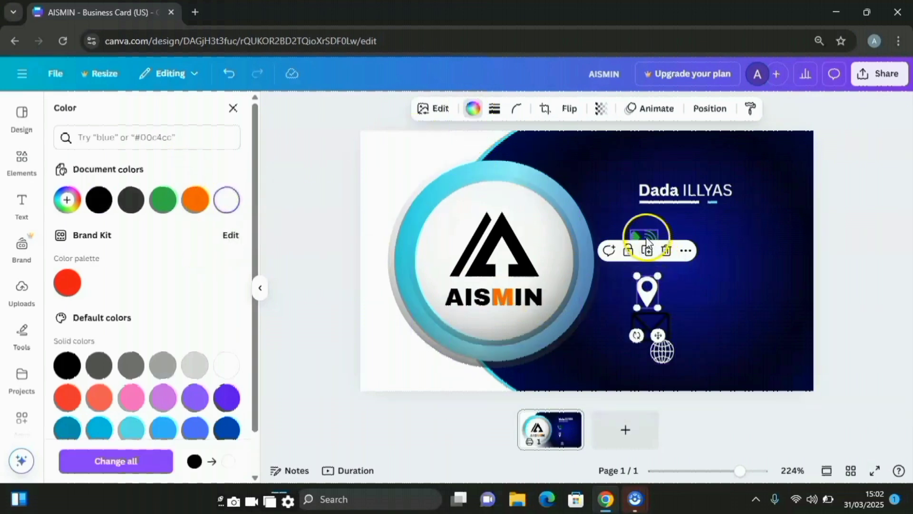
click(644, 252)
click(644, 252)
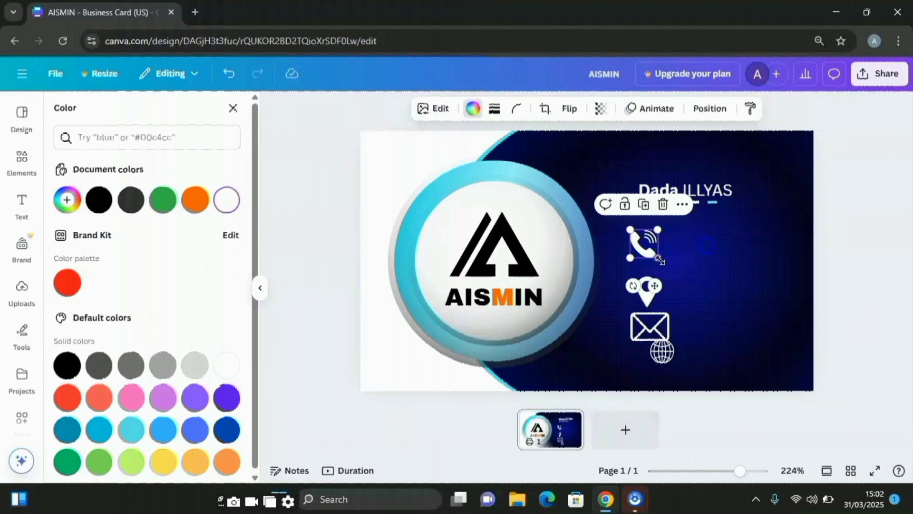
drag(664, 266, 653, 284)
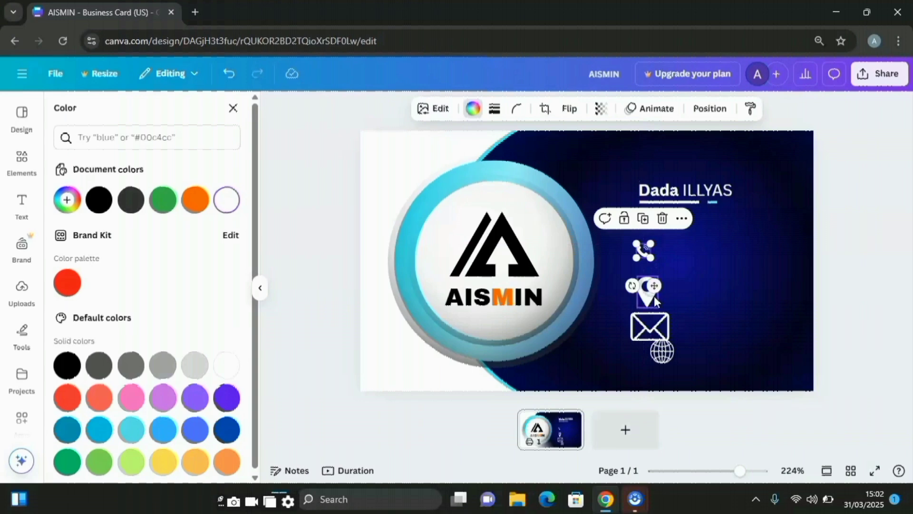
click(648, 295)
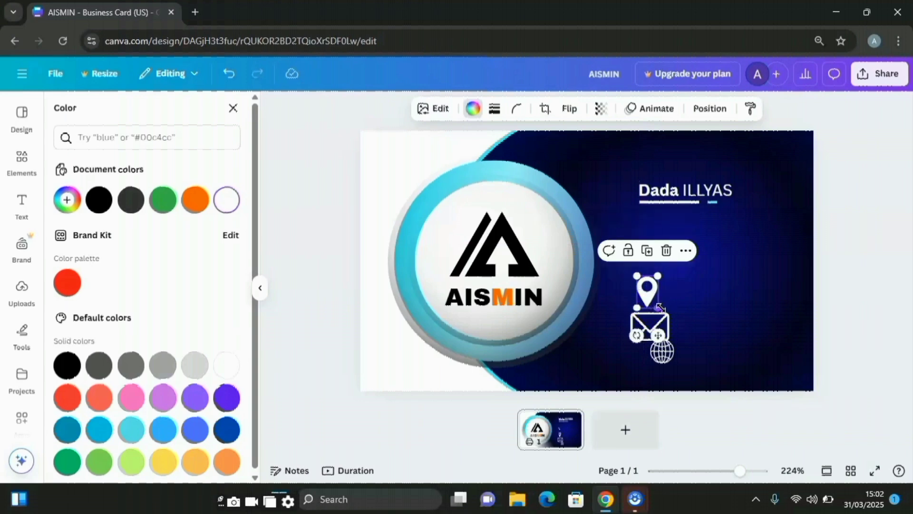
mouse_move(659, 306)
mouse_down()
mouse_move(643, 305)
mouse_move(657, 304)
mouse_move(651, 312)
mouse_up()
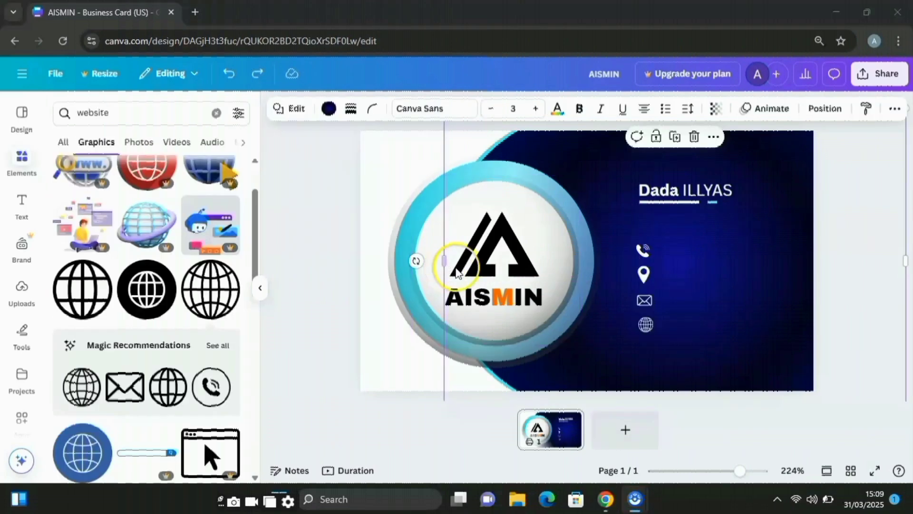
Duplicate the name text, paste the phone number into it beside the phone icon, and duplicate that line
click(806, 249)
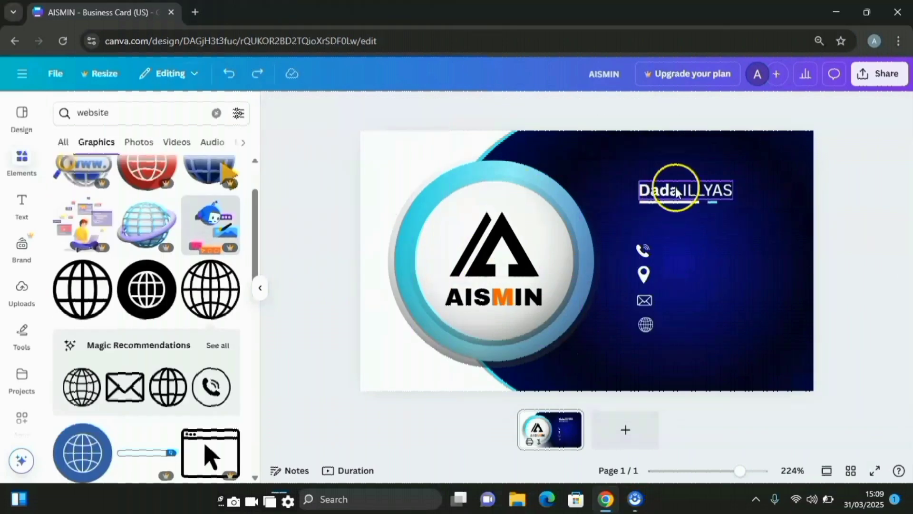
click(677, 192)
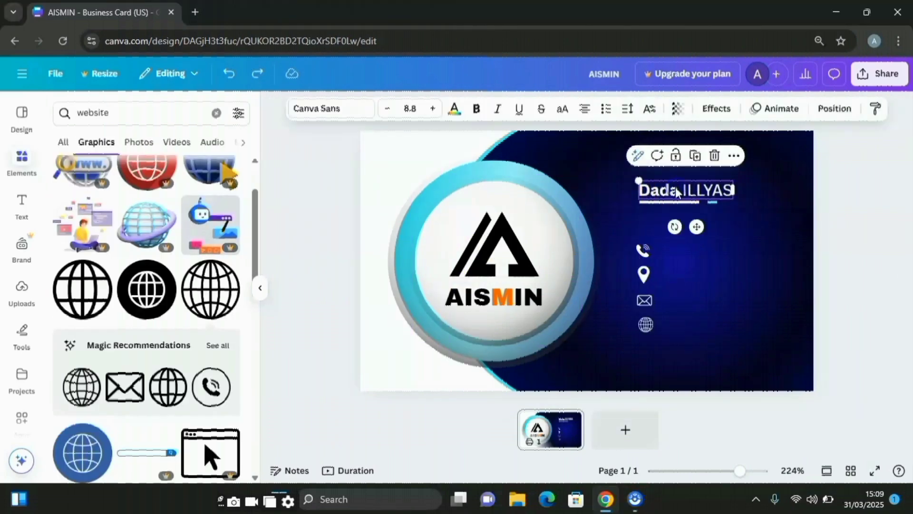
click(695, 157)
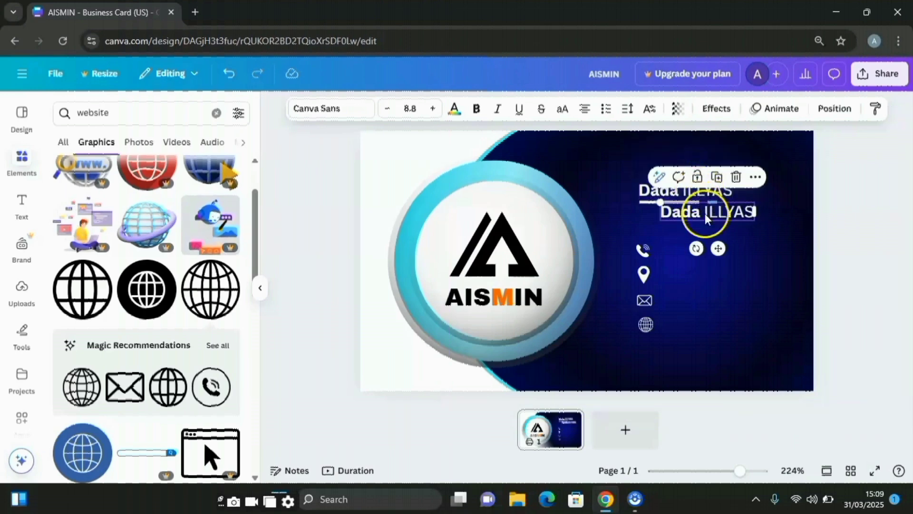
drag(708, 217, 709, 248)
key(BackSpace)
key(BackSpace)
key(BackSpace)
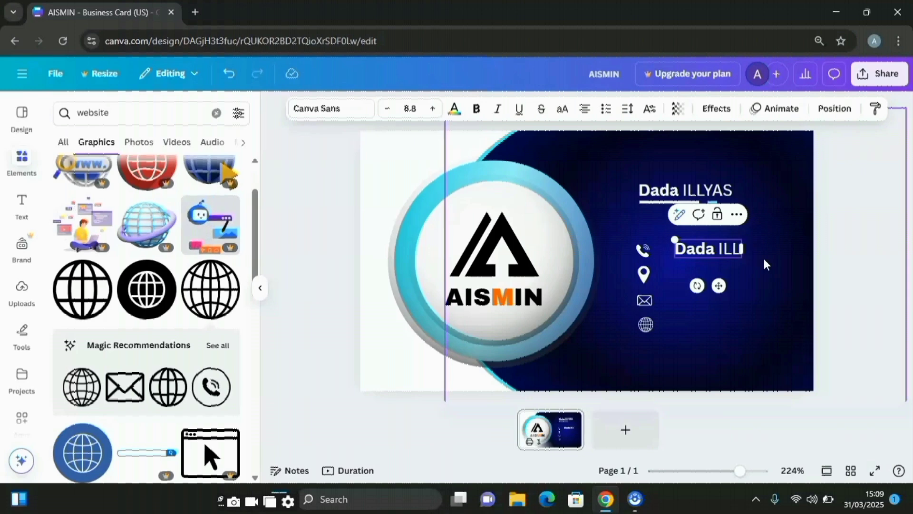
key(BackSpace)
key(BackSpace)
key(BackSpace)
key(BackSpace)
key(BackSpace)
key(BackSpace)
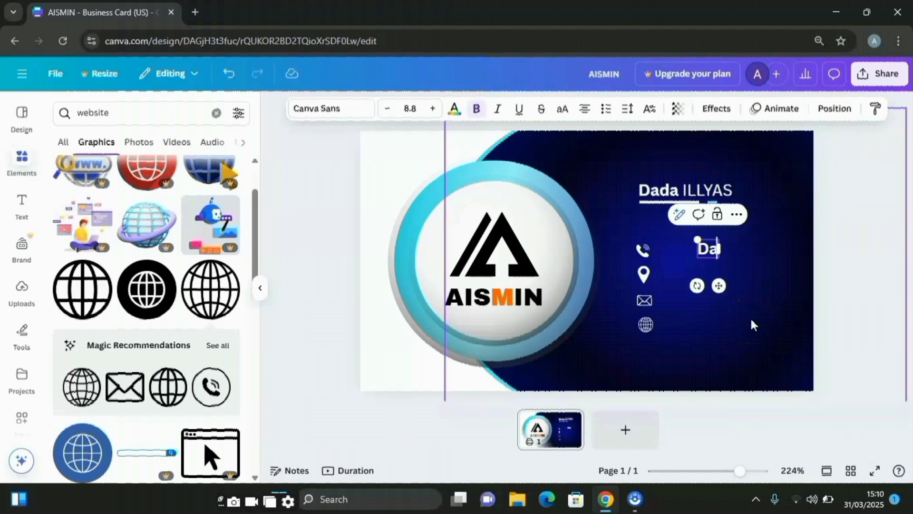
key(BackSpace)
key(BackSpace)
key(ctrl+v)
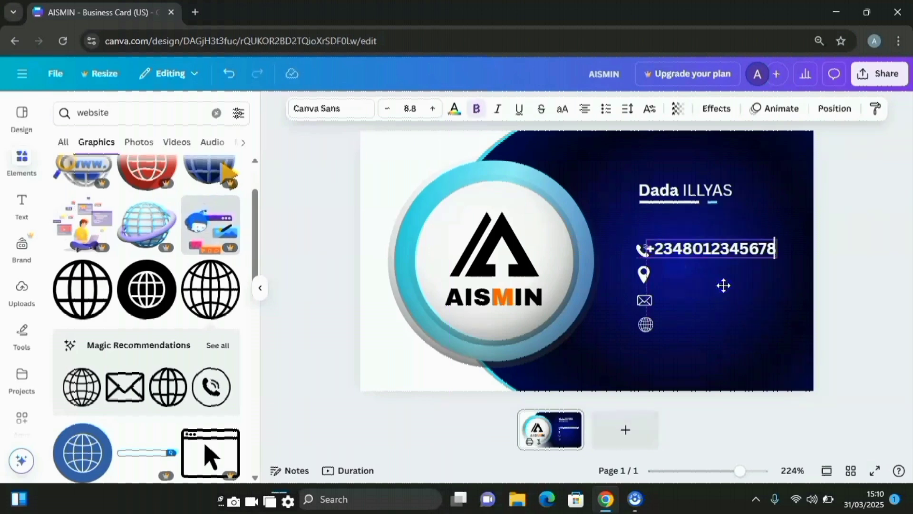
mouse_move(723, 285)
mouse_down()
mouse_move(733, 286)
mouse_move(733, 273)
mouse_up()
key(ctrl+d)
Replace the copied line's text with the city and country beside the location pin
double_click(733, 274)
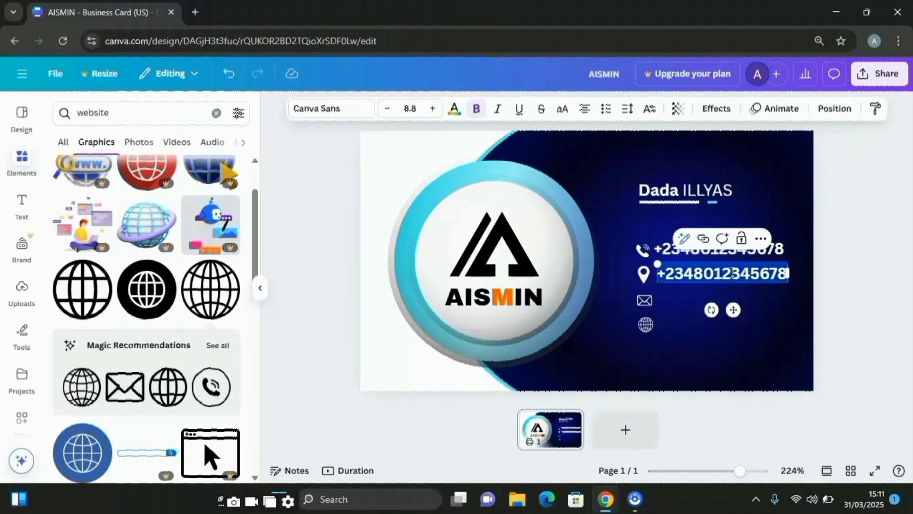
text(Abuja, Nigeria.)
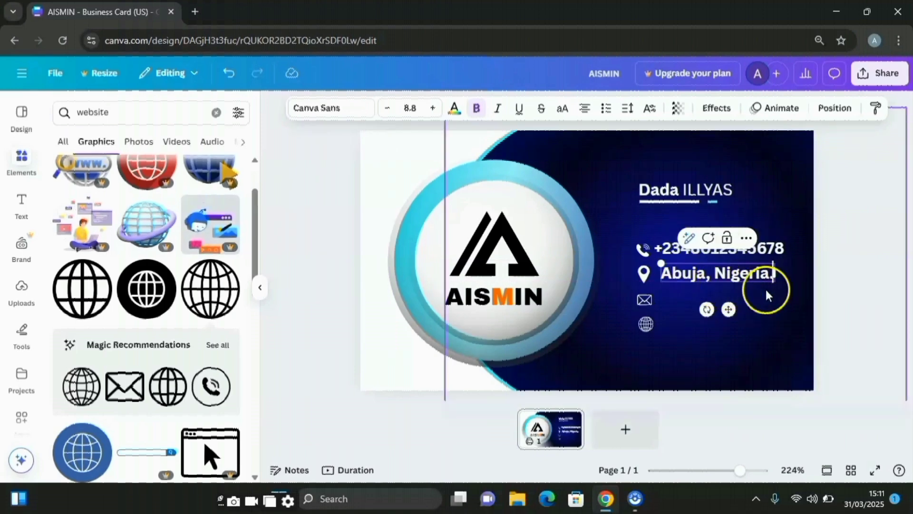
click(766, 291)
click(751, 280)
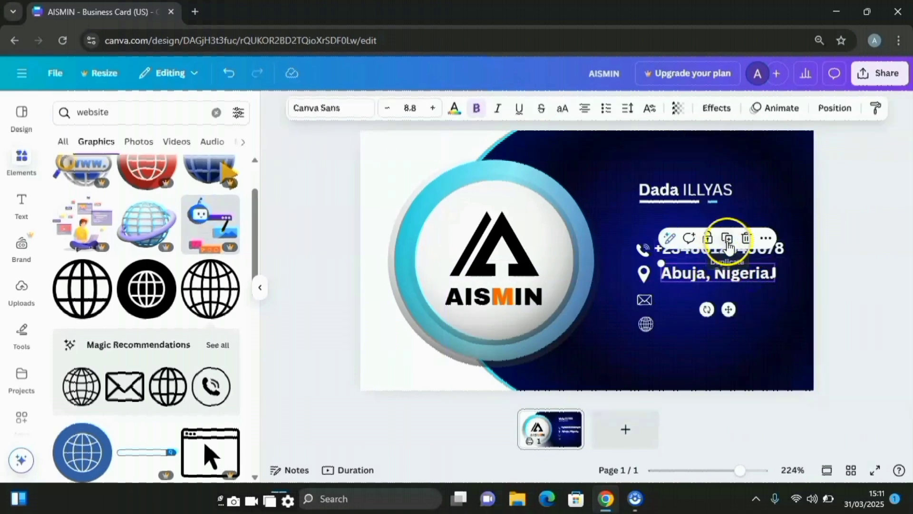
Duplicate the location line and turn it into the e-mail address beside the envelope
click(726, 238)
click(742, 291)
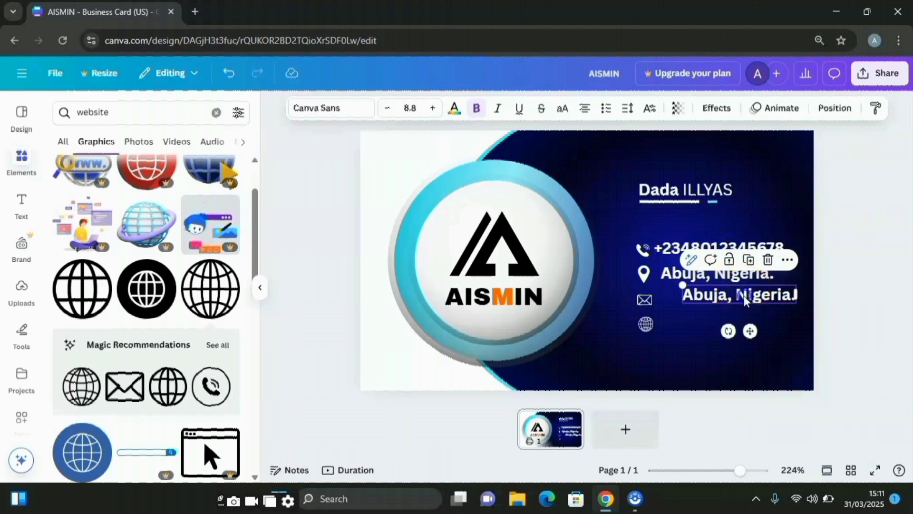
drag(745, 298, 727, 293)
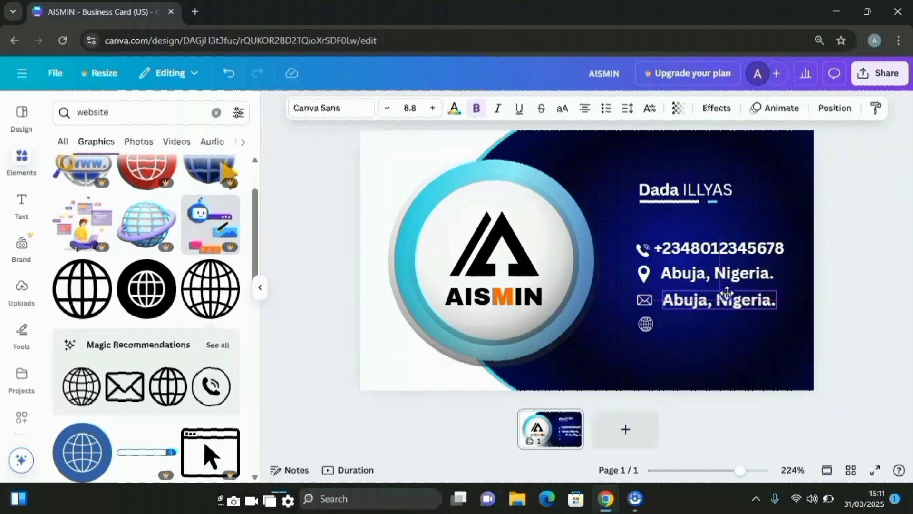
double_click(718, 295)
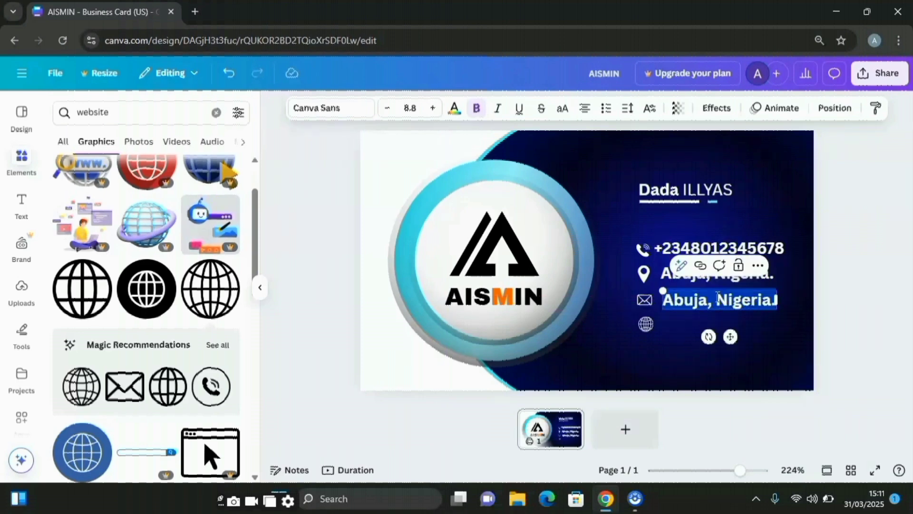
text(a)
drag(744, 336, 744, 334)
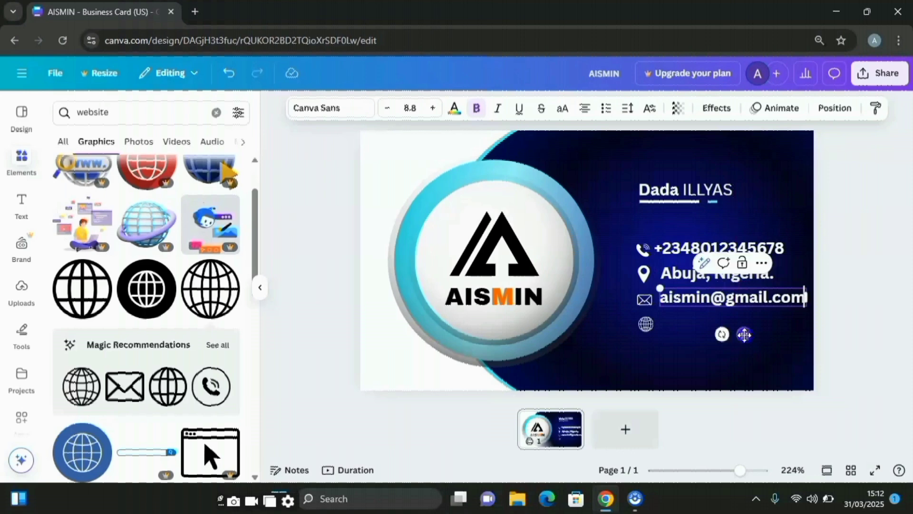
click(707, 307)
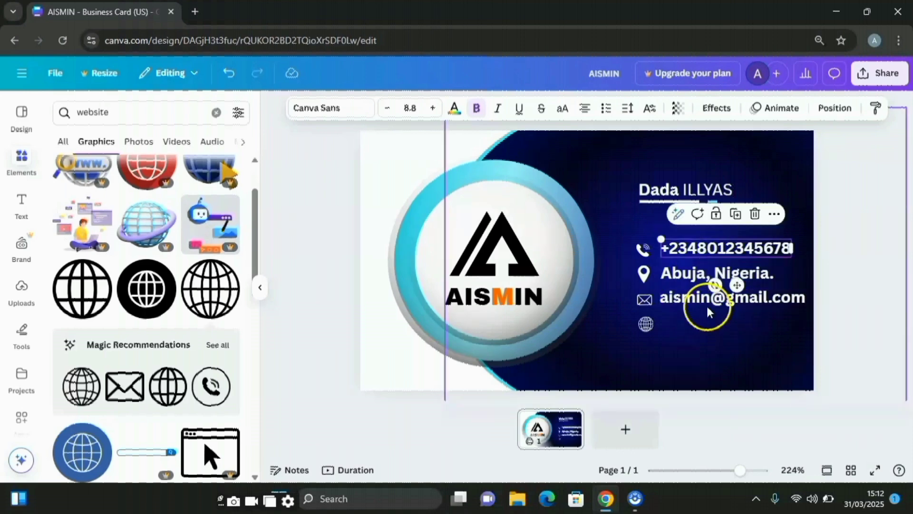
click(707, 308)
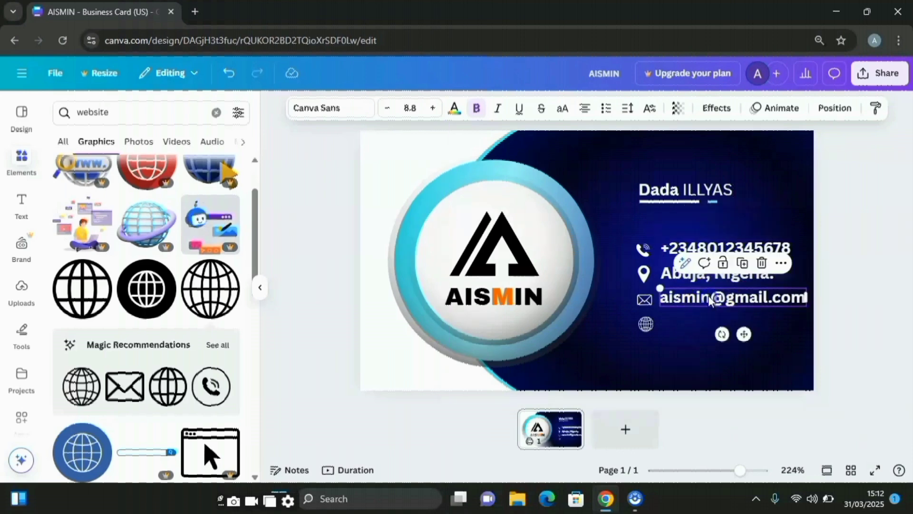
Add an aismin.com line beside the globe and shift the phone icon further left
click(745, 263)
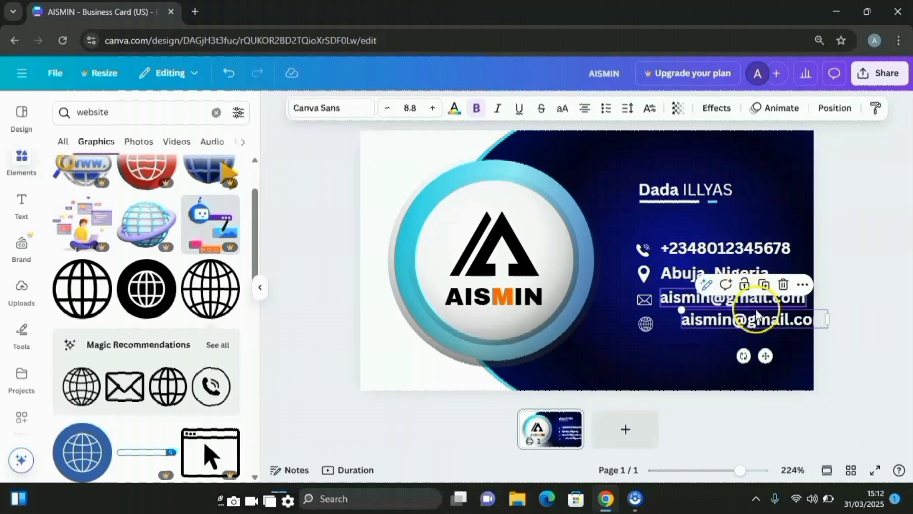
drag(762, 322, 743, 317)
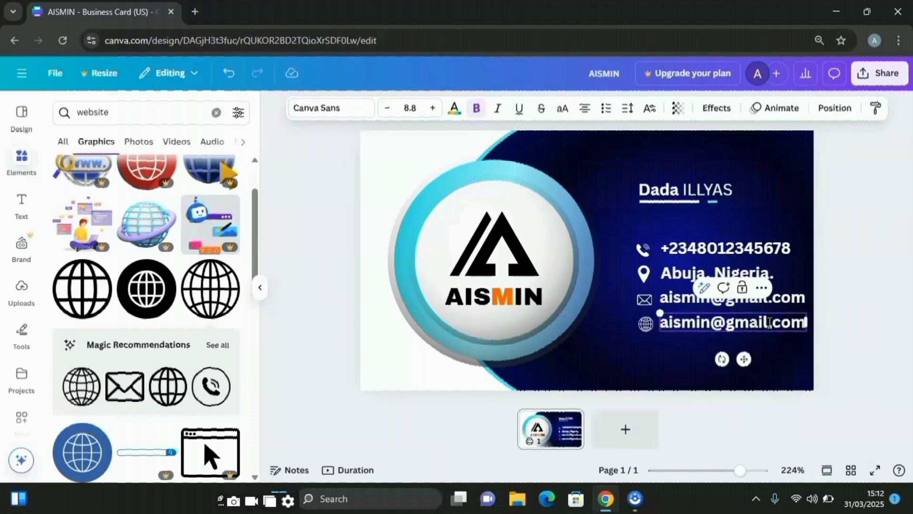
click(769, 323)
key(BackSpace)
key(BackSpace)
key(BackSpace)
key(BackSpace)
key(BackSpace)
key(BackSpace)
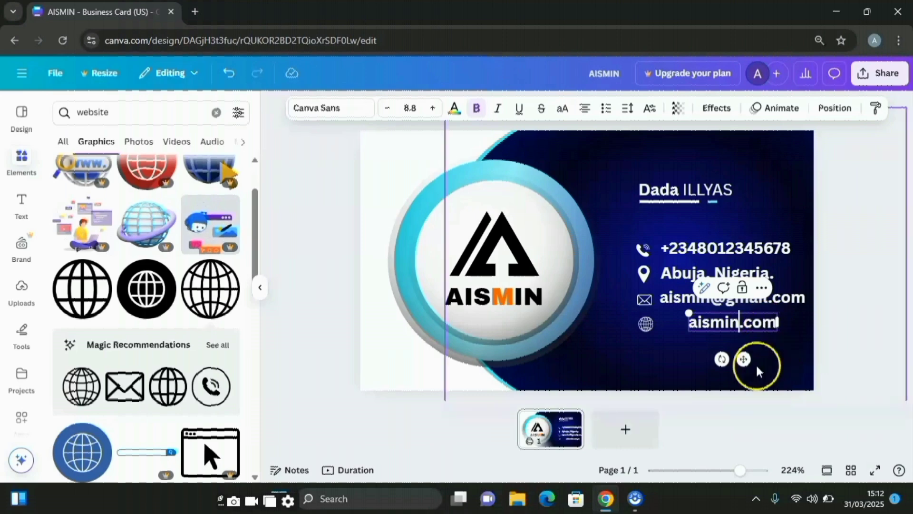
drag(743, 359, 714, 363)
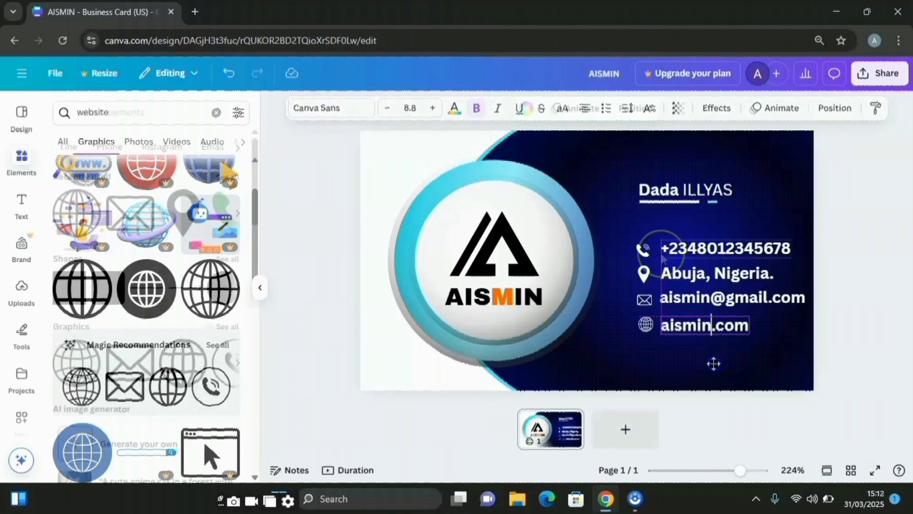
click(643, 249)
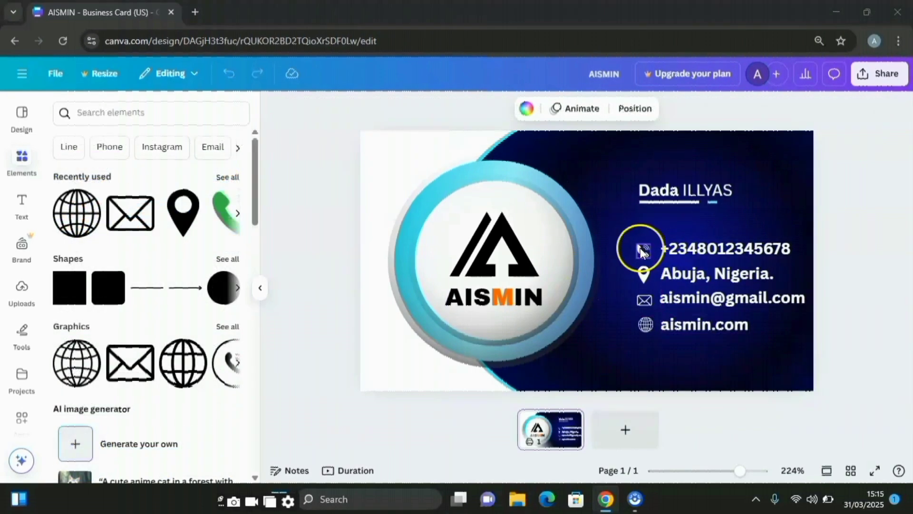
drag(641, 250, 606, 242)
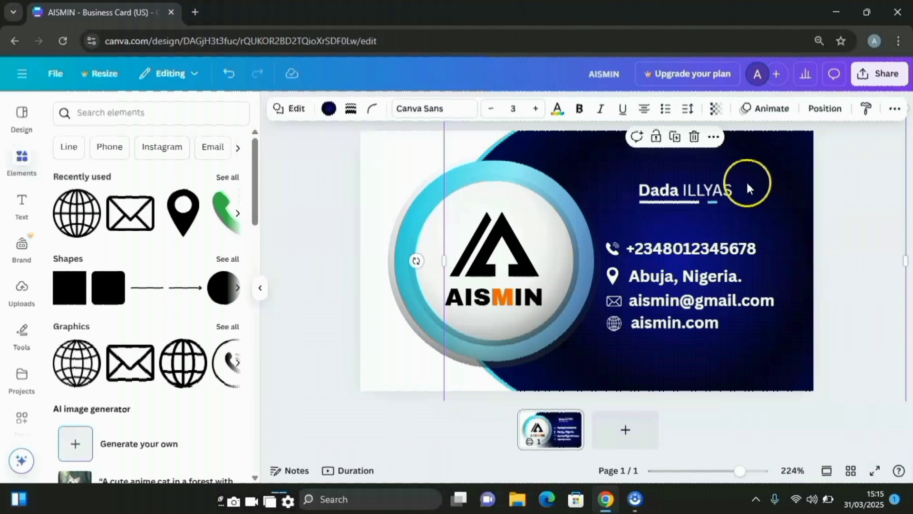
Retype the owner's surname in title case and nudge the name line slightly left
click(730, 187)
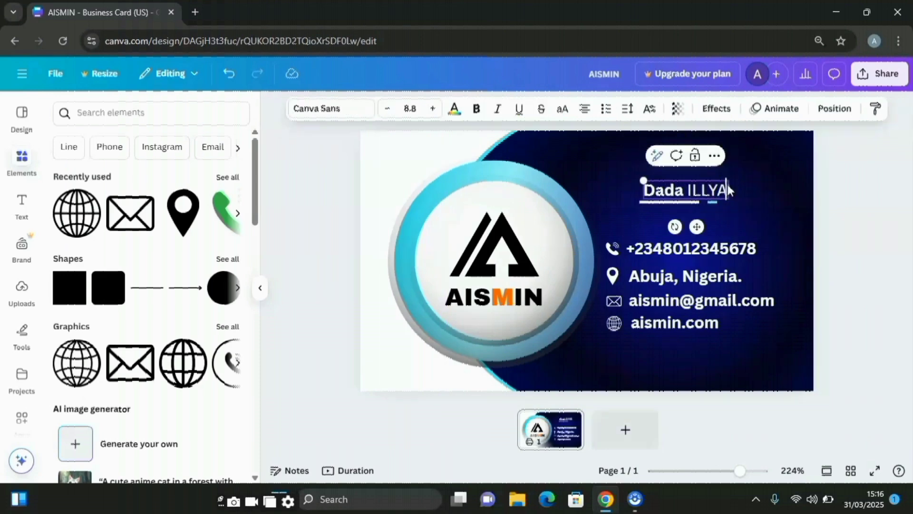
key(BackSpace)
key(BackSpace)
key(BackSpace)
key(BackSpace)
key(BackSpace)
text(I)
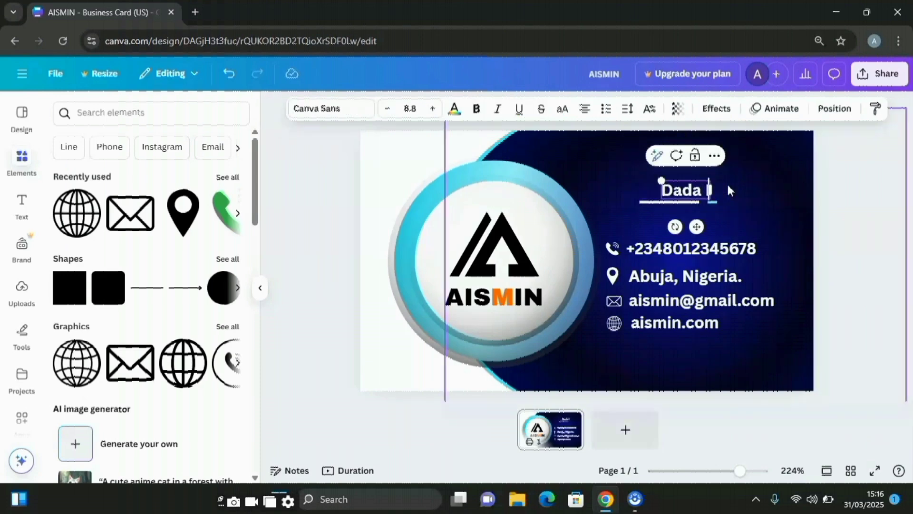
text(lly)
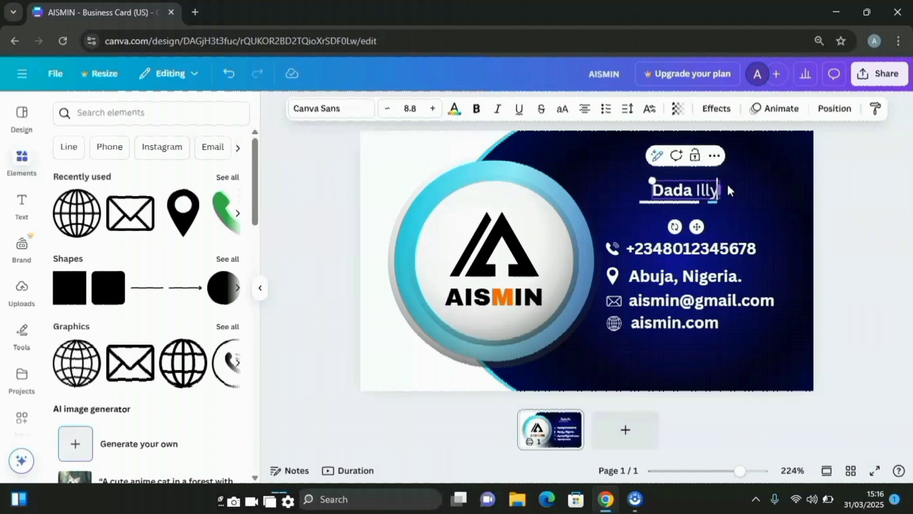
text(as)
click(674, 190)
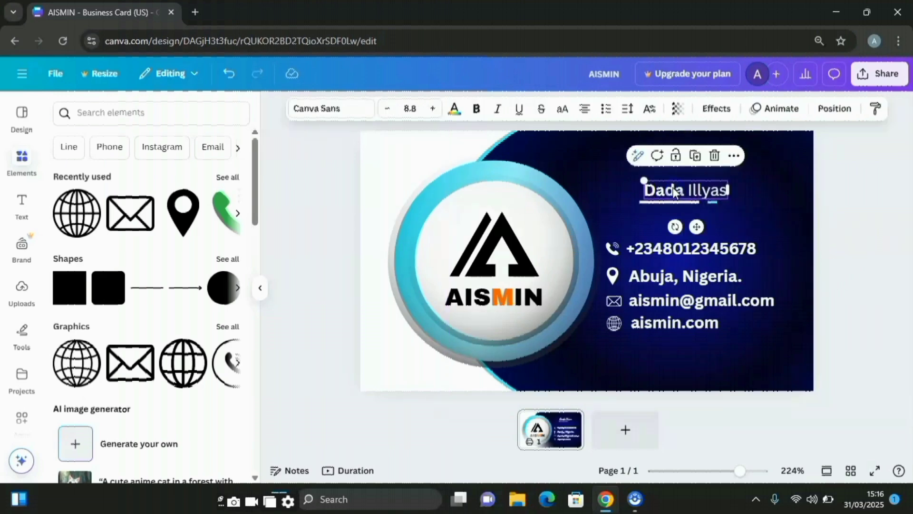
drag(696, 227, 691, 224)
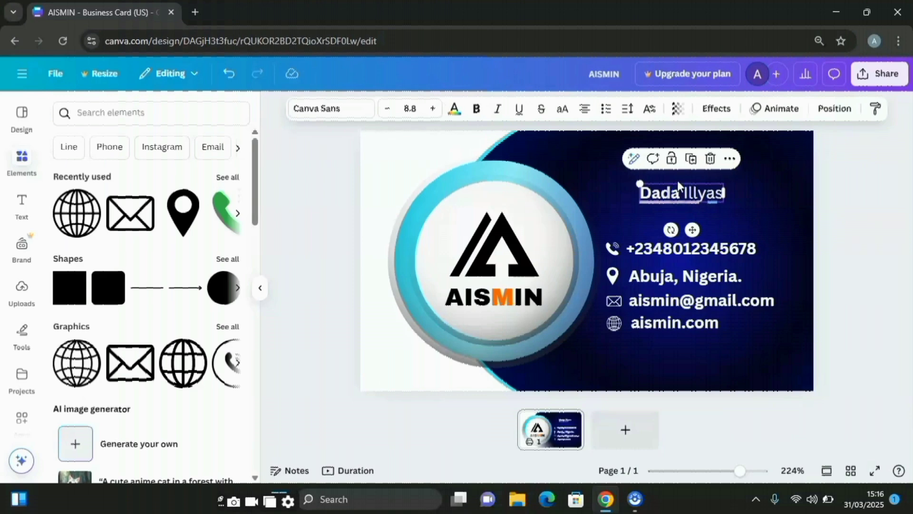
Duplicate the name line beneath itself and change the copy's text to 'Managing Director'
click(691, 158)
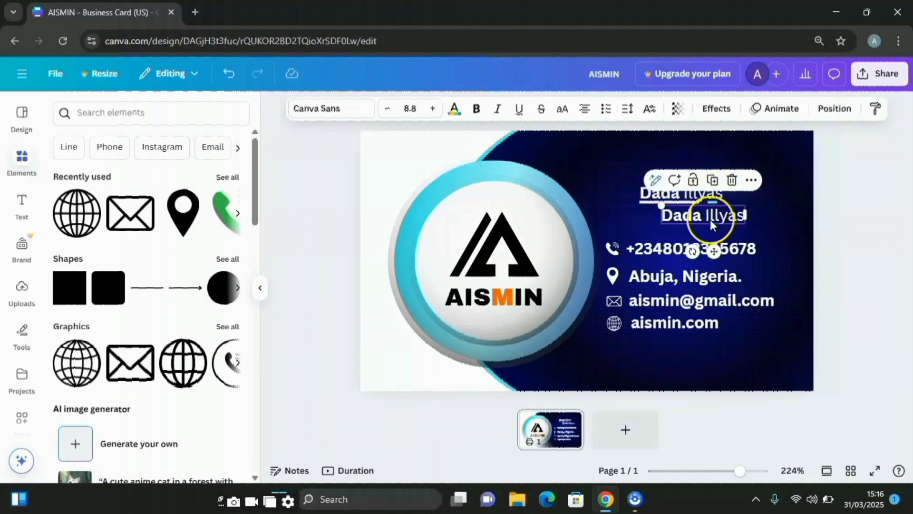
drag(710, 219, 692, 214)
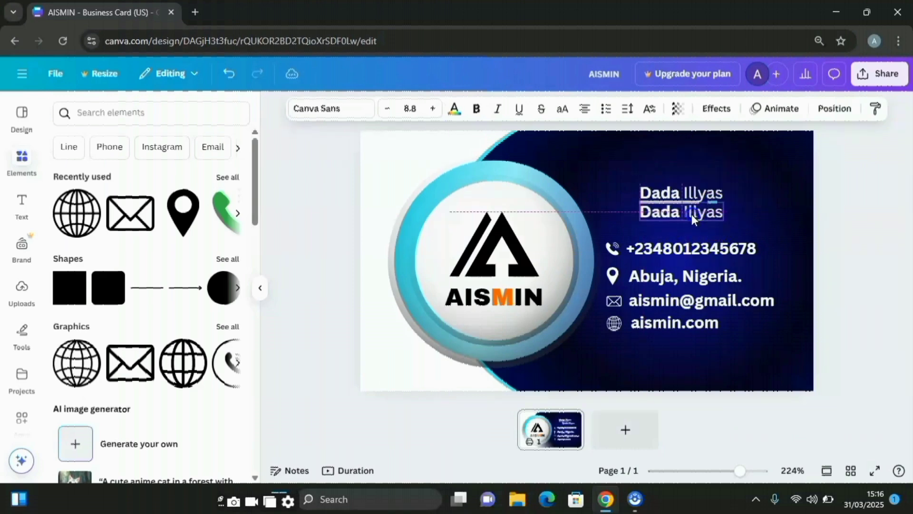
double_click(688, 208)
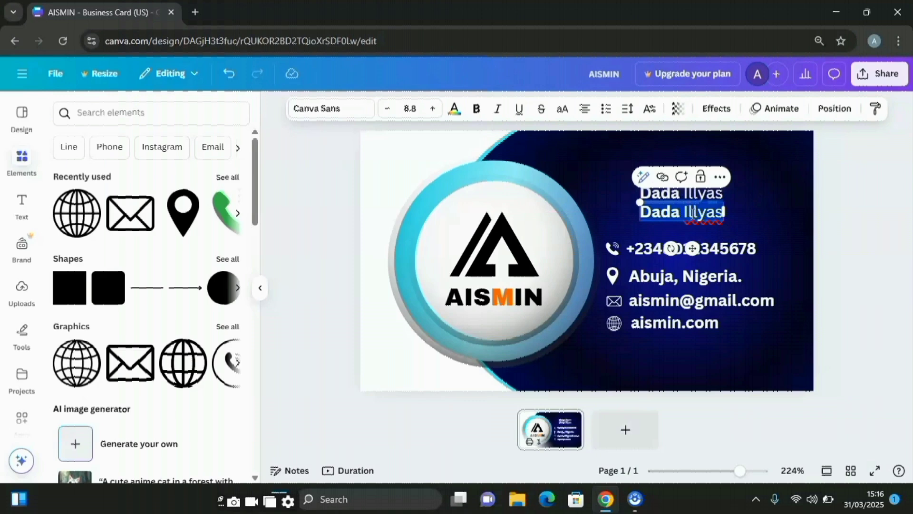
text(Ma)
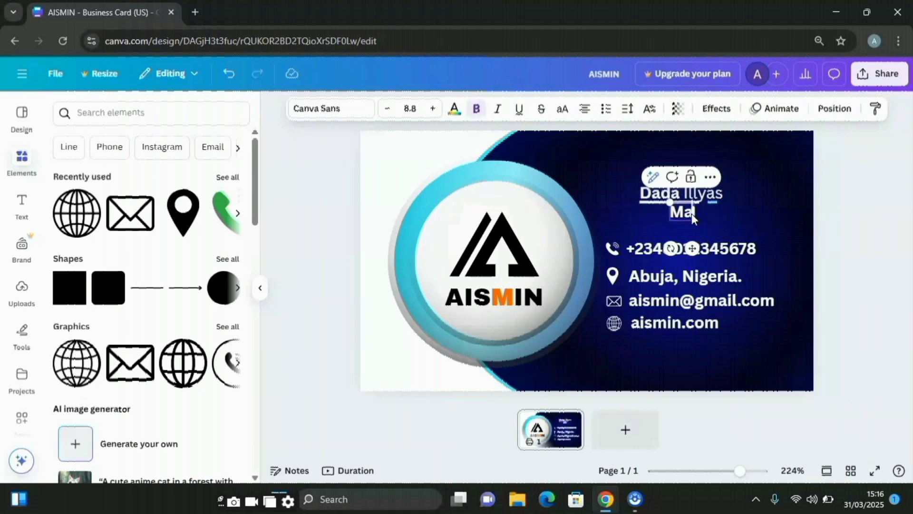
text(naging Director)
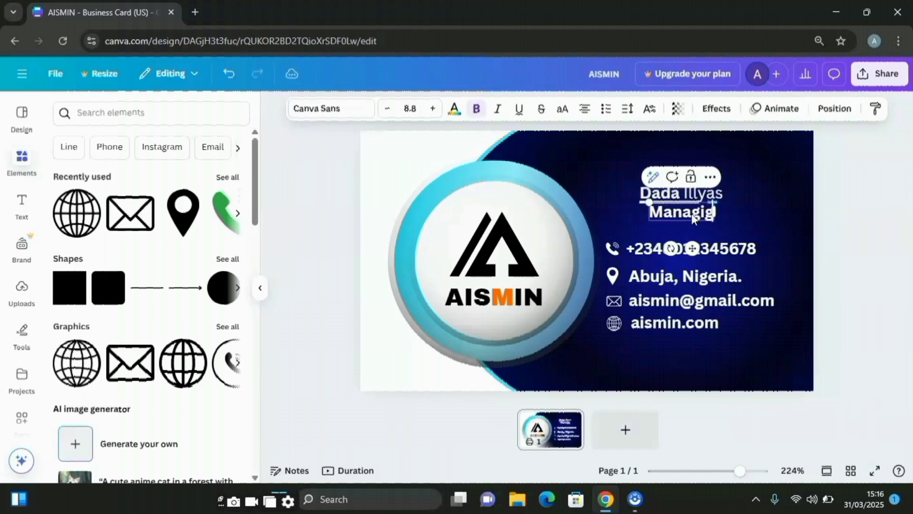
Give the job title Canva Student Font at size 6.4, placed under the name
click(350, 111)
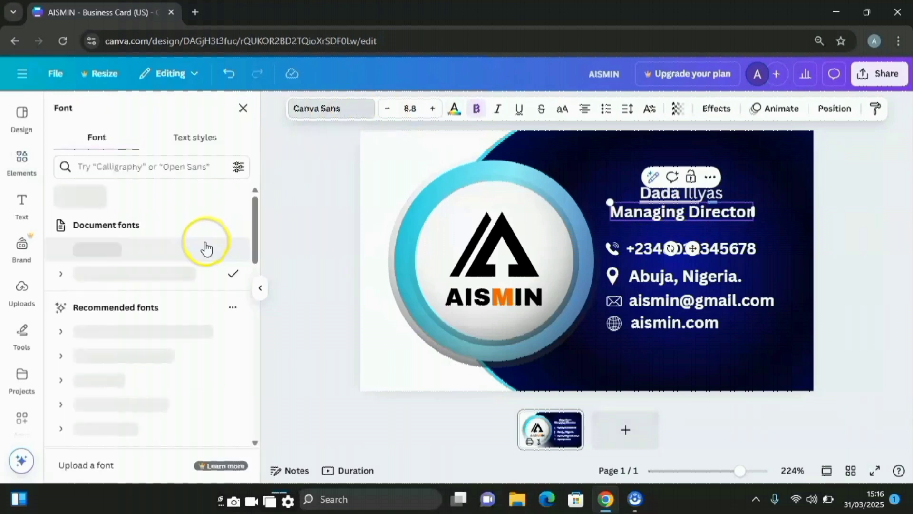
key(ctrl+z)
click(159, 164)
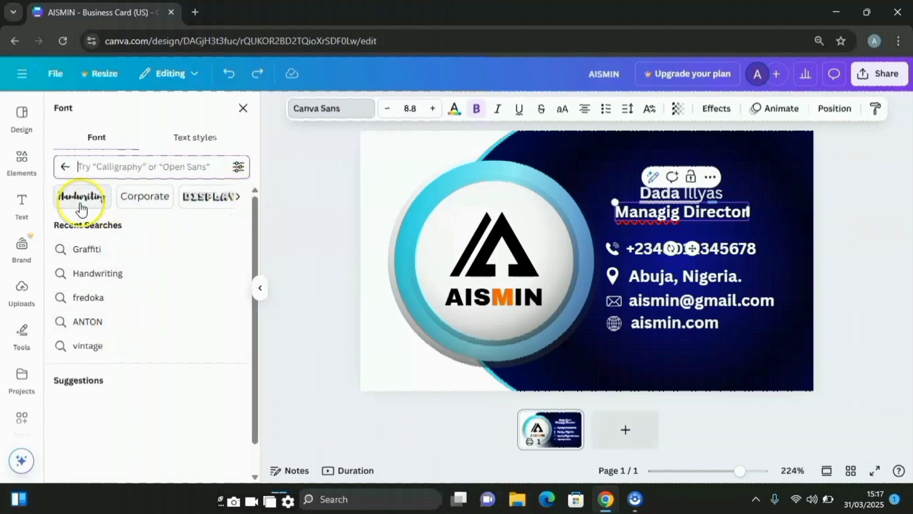
click(81, 208)
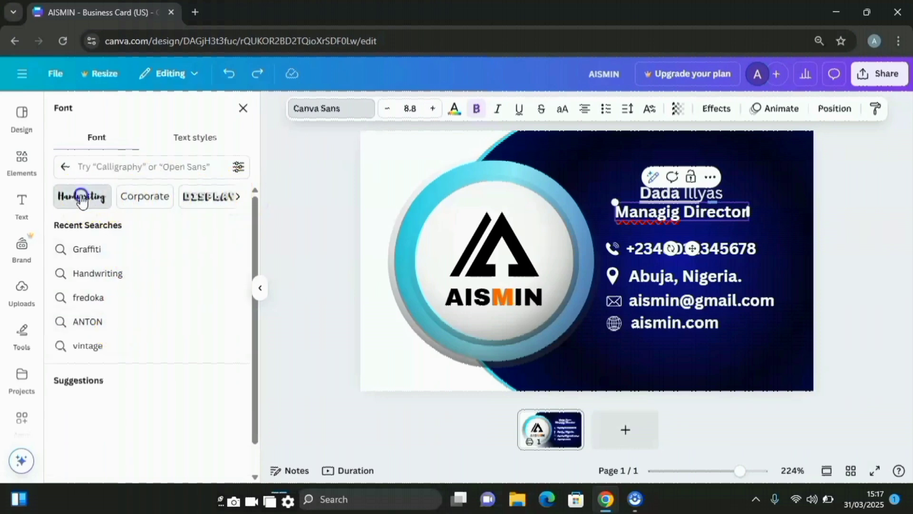
click(156, 246)
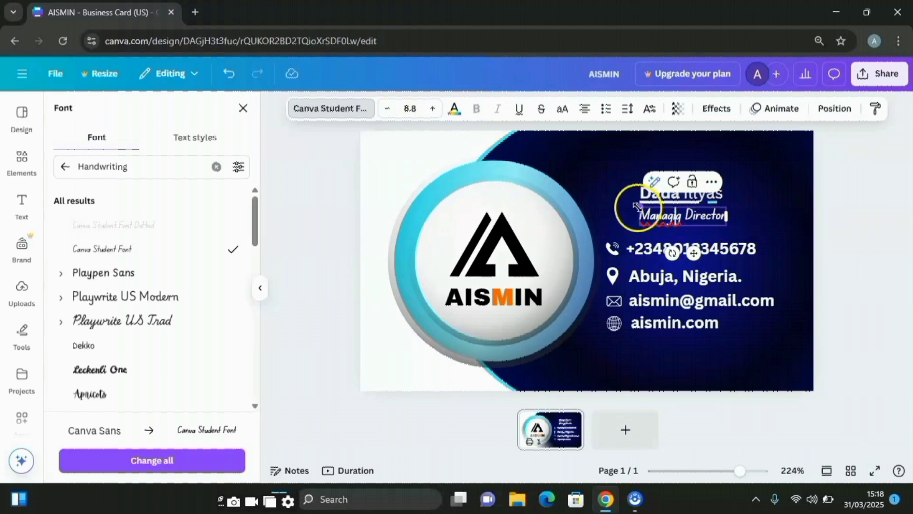
drag(638, 206, 661, 219)
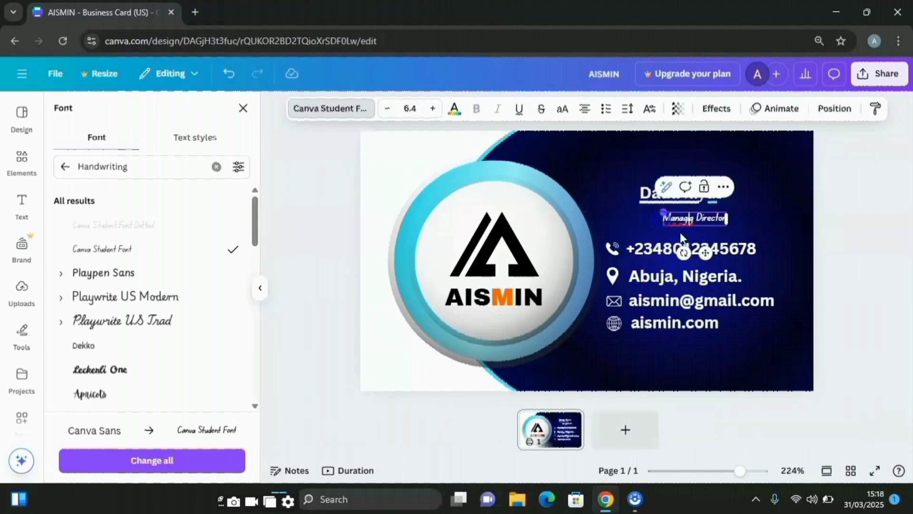
drag(706, 249, 684, 245)
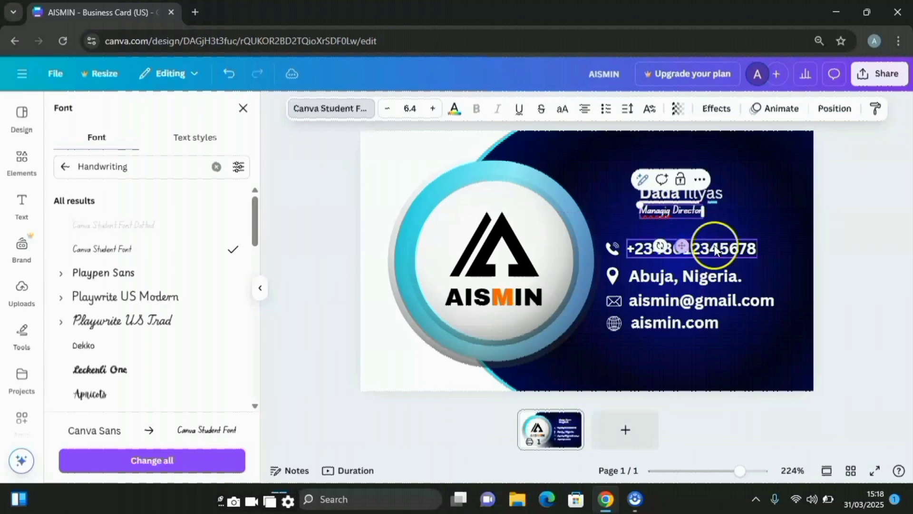
Duplicate the card onto a second page
click(753, 216)
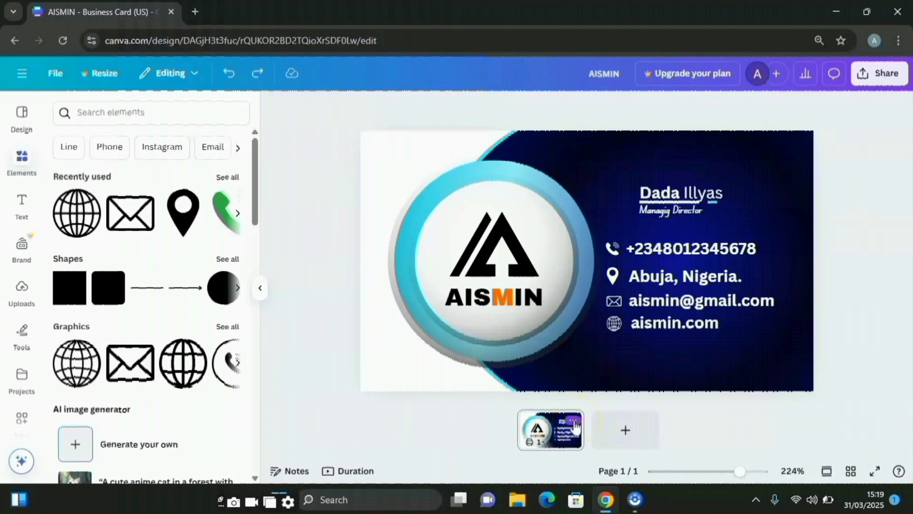
click(574, 421)
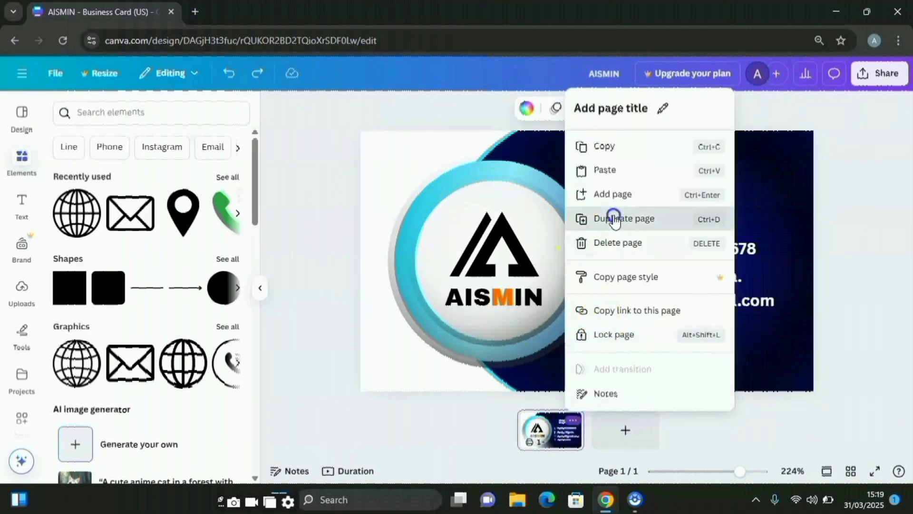
click(616, 216)
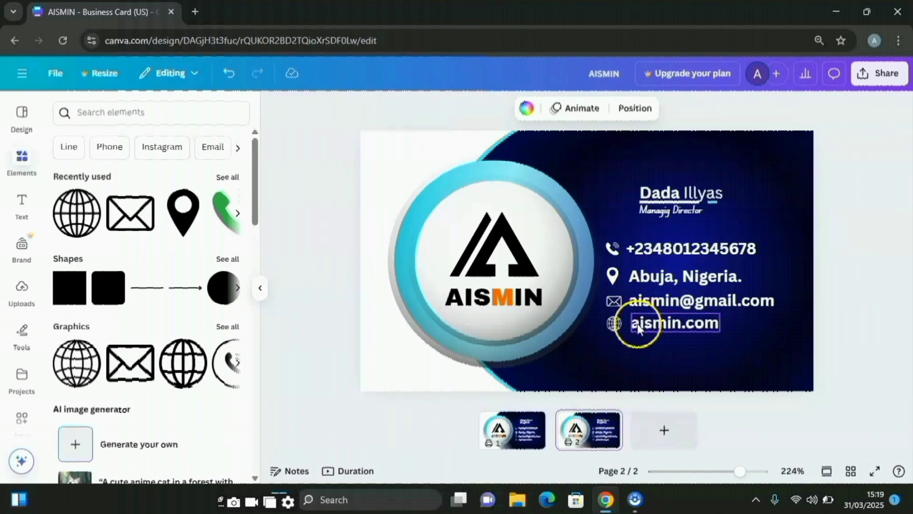
Delete the name and job title text boxes from the second page
click(657, 196)
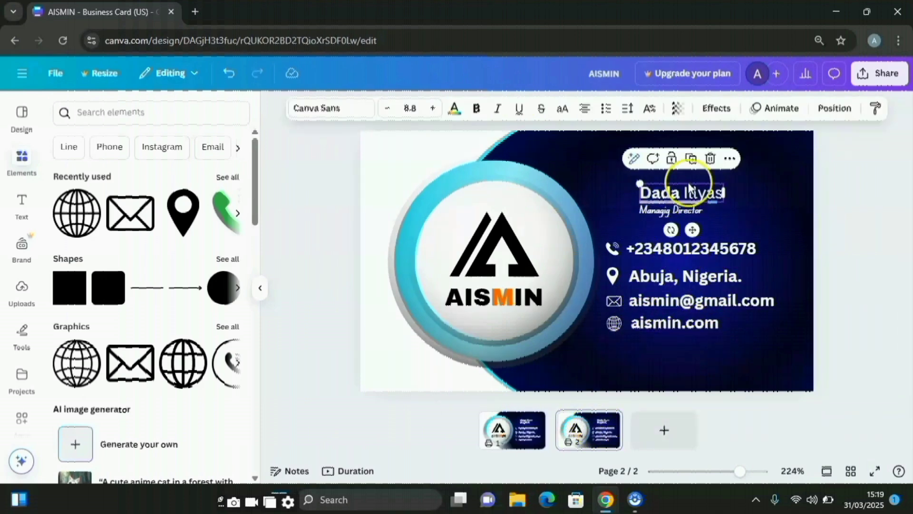
click(710, 159)
click(689, 209)
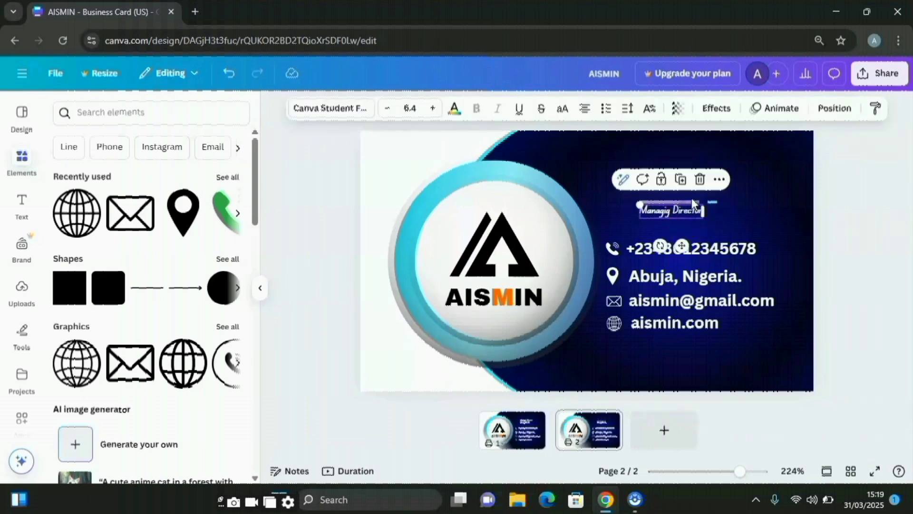
click(701, 179)
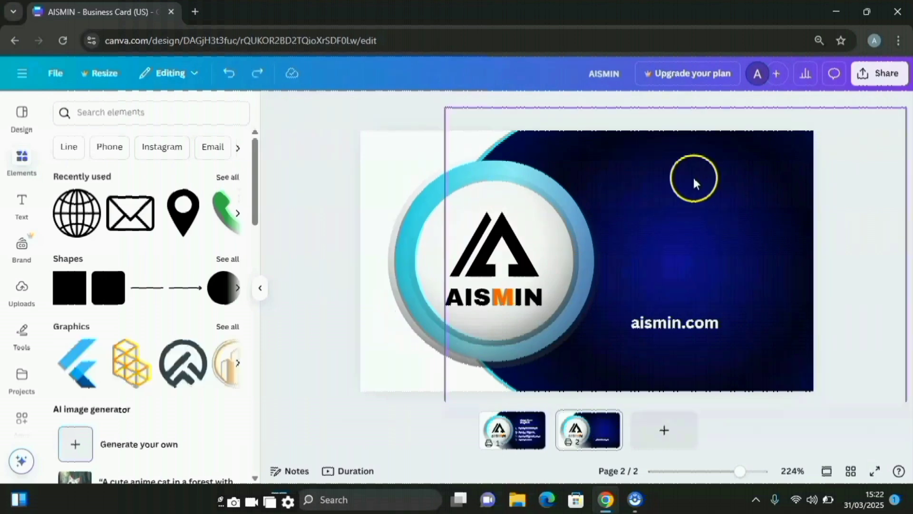
click(694, 181)
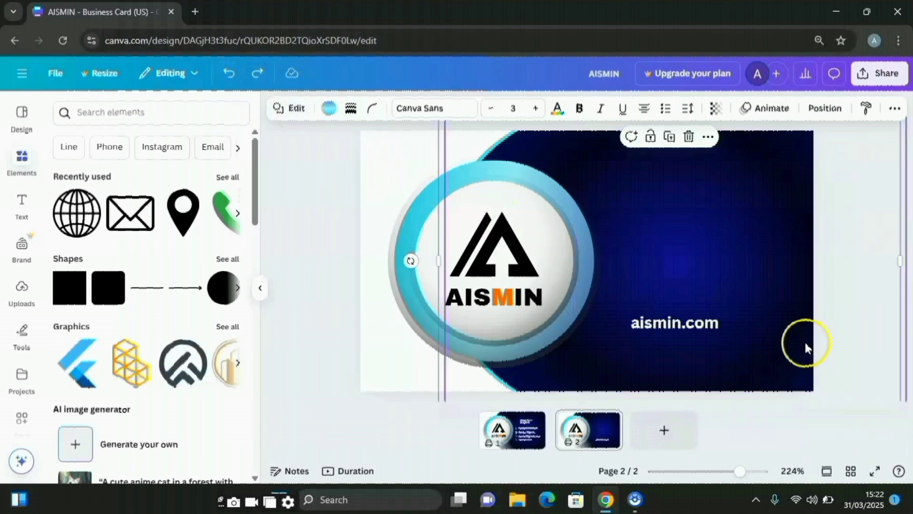
Shift the dark-blue and cyan shapes right, then group all the logo pieces
drag(753, 265, 908, 275)
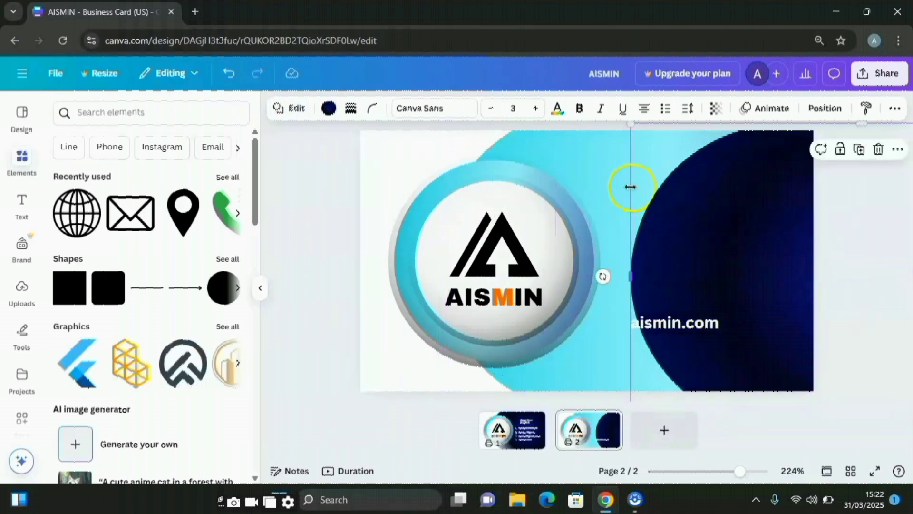
click(617, 185)
drag(614, 183, 816, 206)
drag(752, 259, 803, 261)
drag(668, 267, 712, 259)
drag(330, 153, 620, 377)
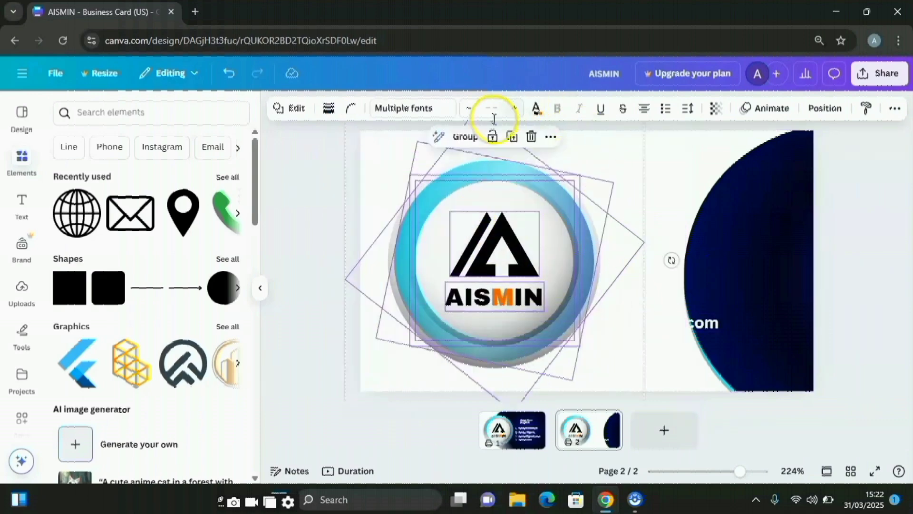
click(476, 138)
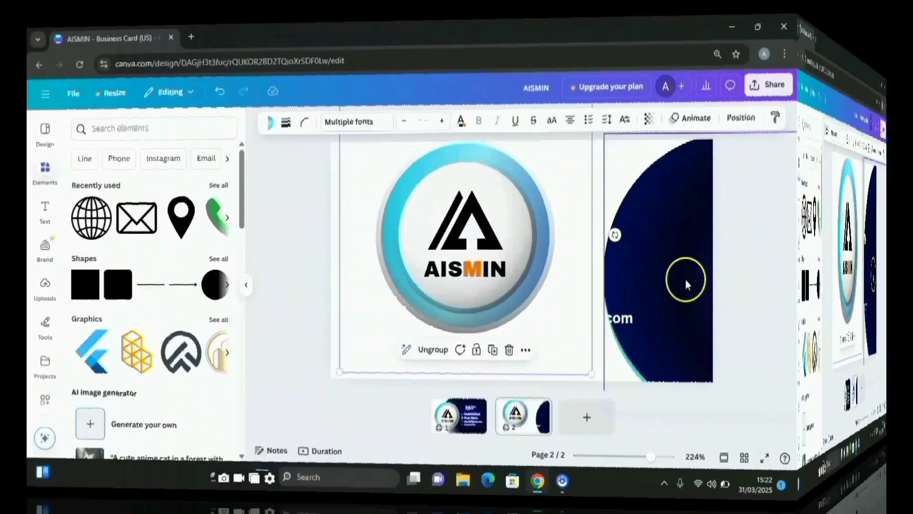
Stretch the dark-blue shape to cover the whole card behind the logo
click(782, 284)
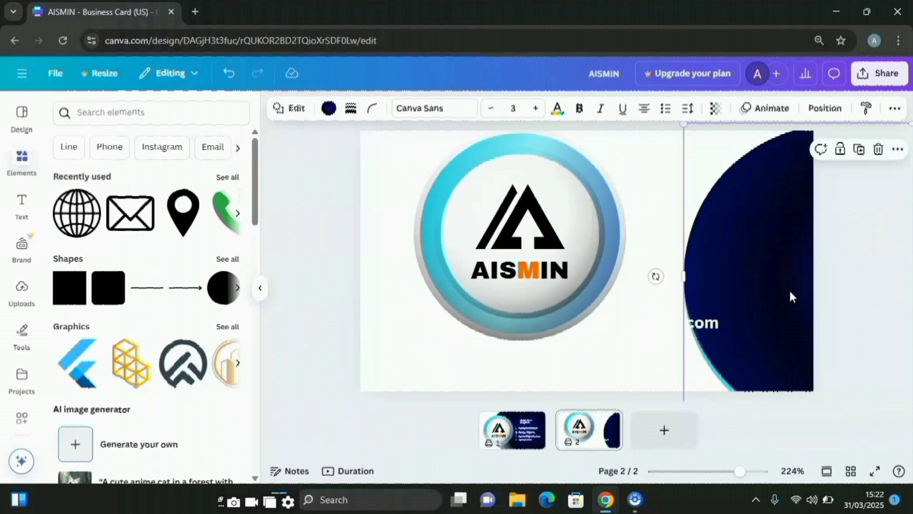
drag(672, 289, 384, 266)
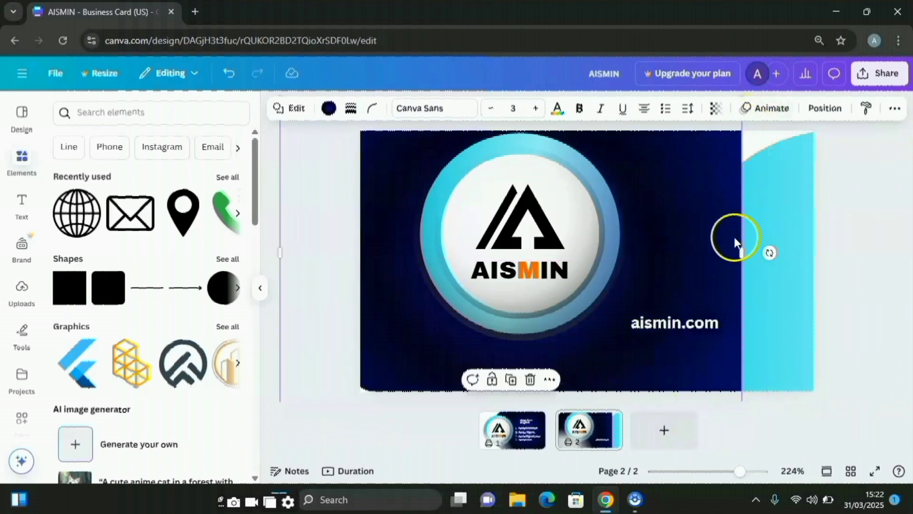
drag(742, 252, 850, 263)
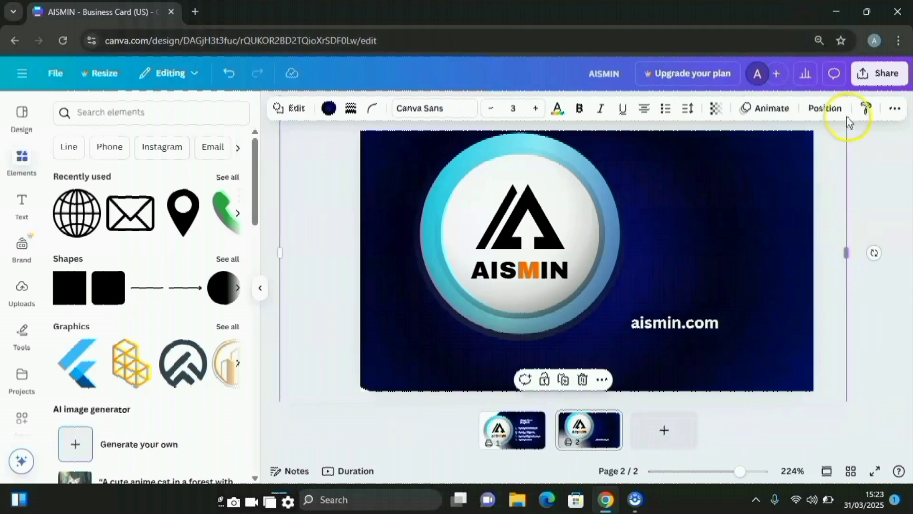
Raise the cyan gradient circle above the dark shape and slide it left behind the logo
click(824, 112)
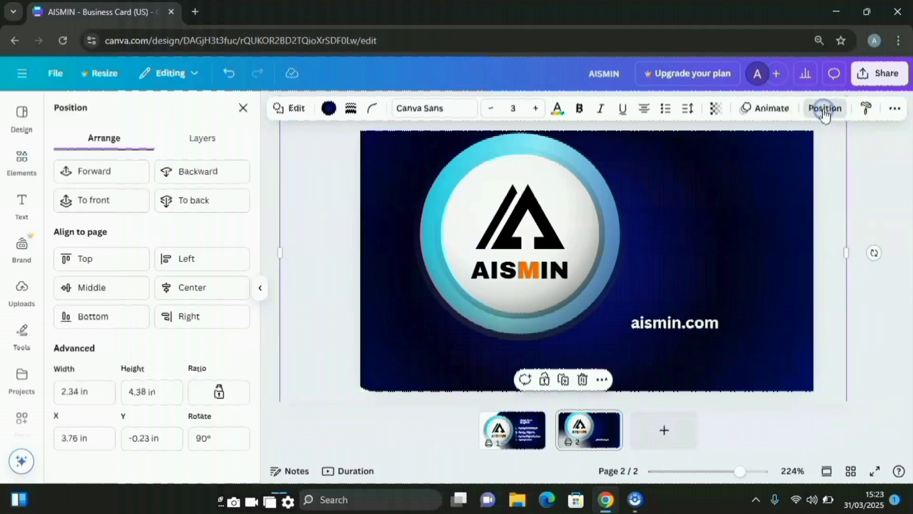
click(218, 139)
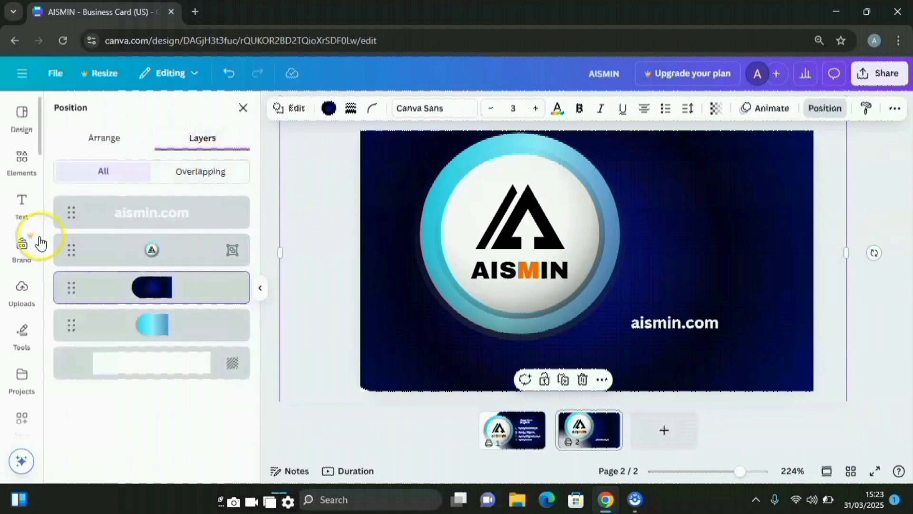
click(159, 327)
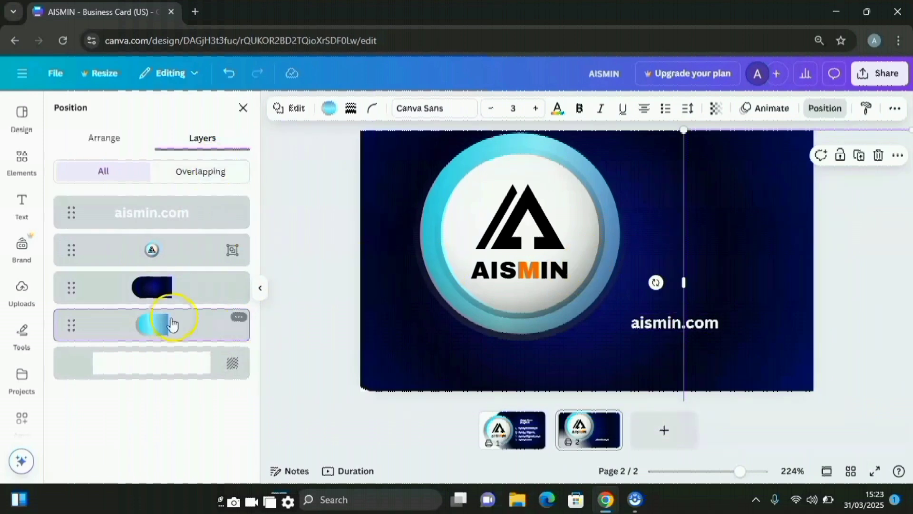
drag(175, 329, 176, 286)
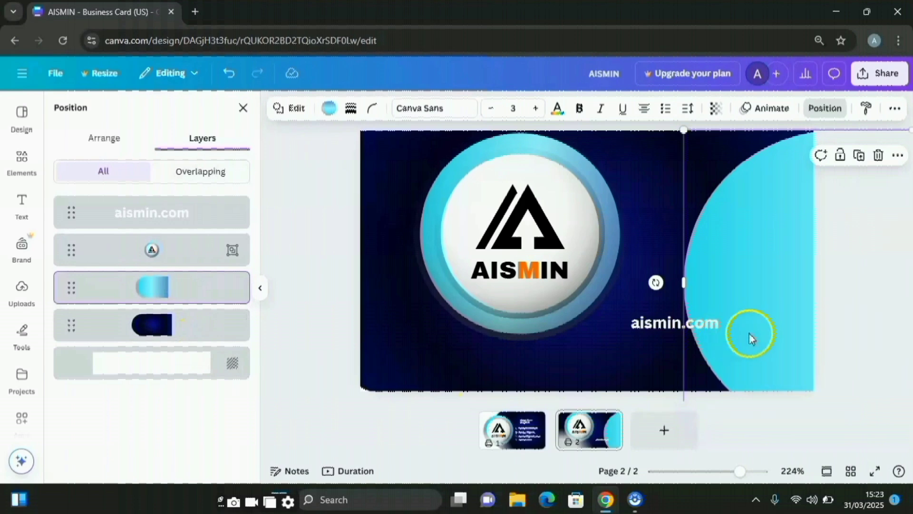
drag(761, 323, 501, 296)
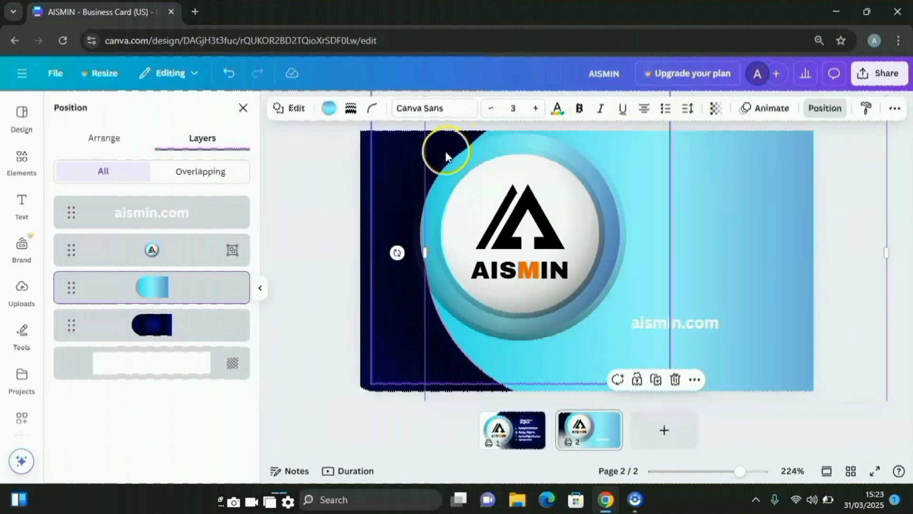
Duplicate the gradient shape, move the copy up and right, and fill it white
click(659, 380)
drag(639, 247, 701, 214)
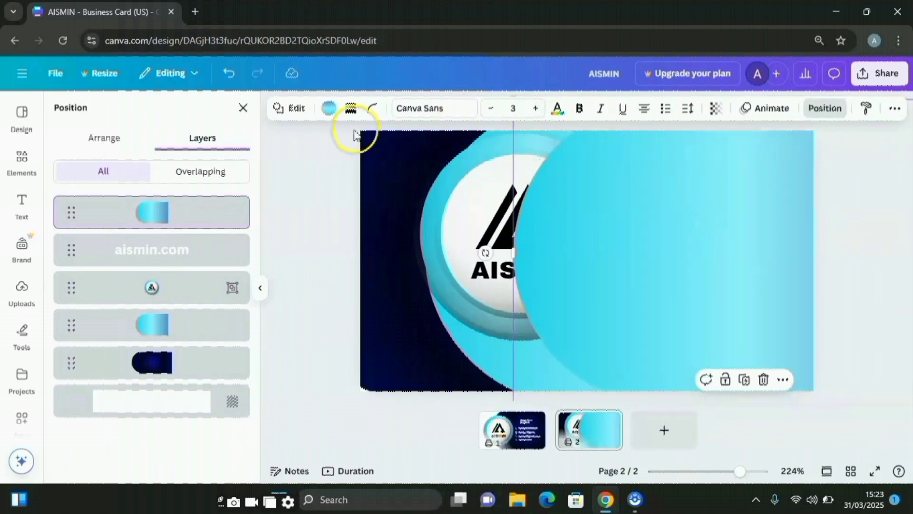
click(333, 112)
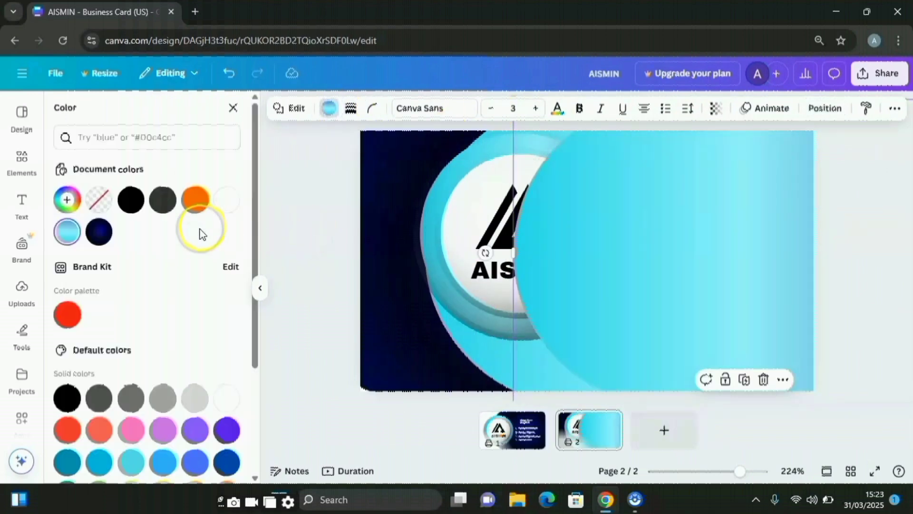
click(227, 200)
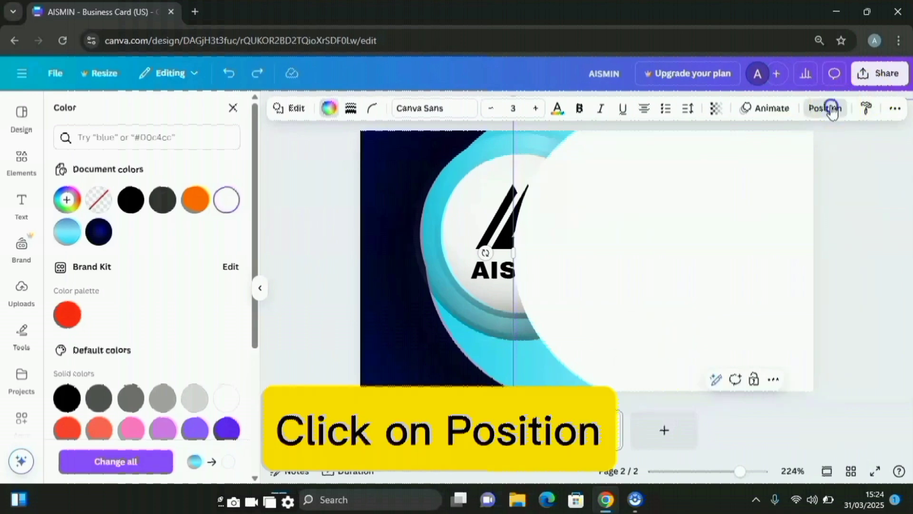
click(831, 111)
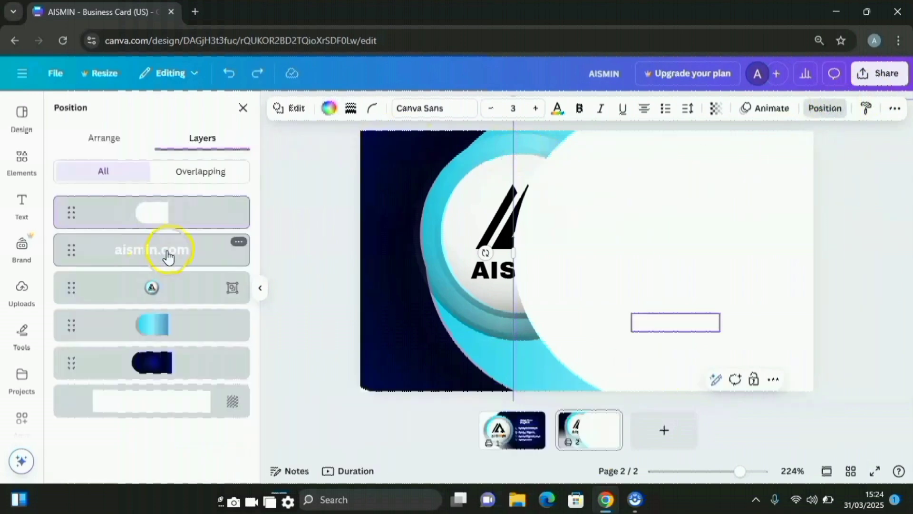
Bring aismin.com to the top, rotate it vertical and place it on the dark left strip
drag(179, 245, 180, 211)
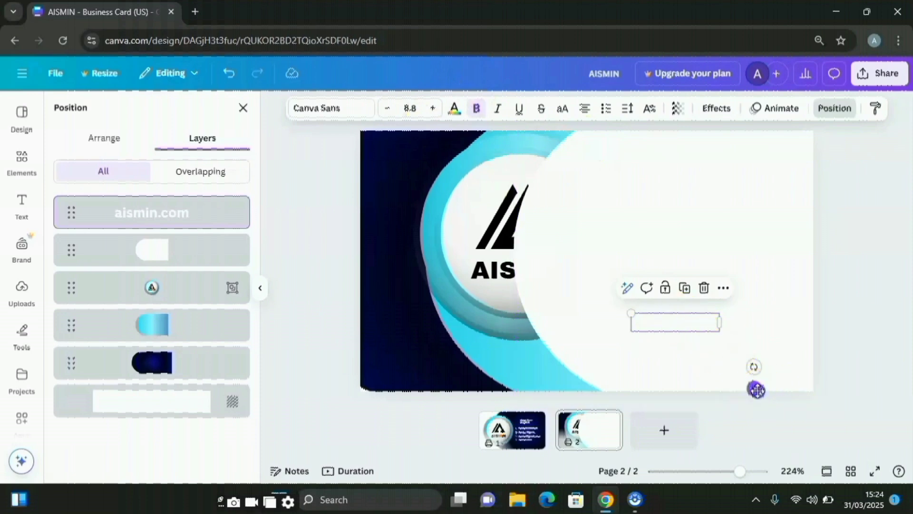
drag(756, 390, 485, 296)
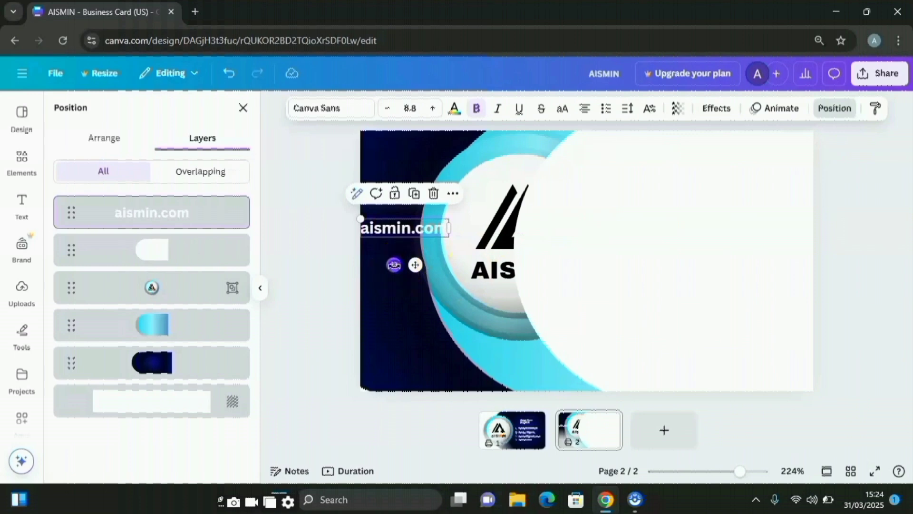
drag(395, 265, 285, 303)
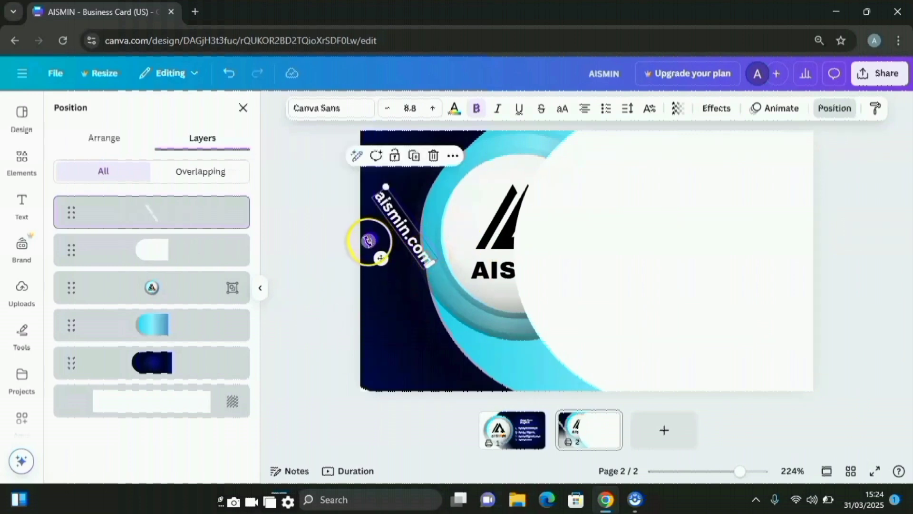
drag(368, 240, 291, 217)
drag(368, 239, 350, 259)
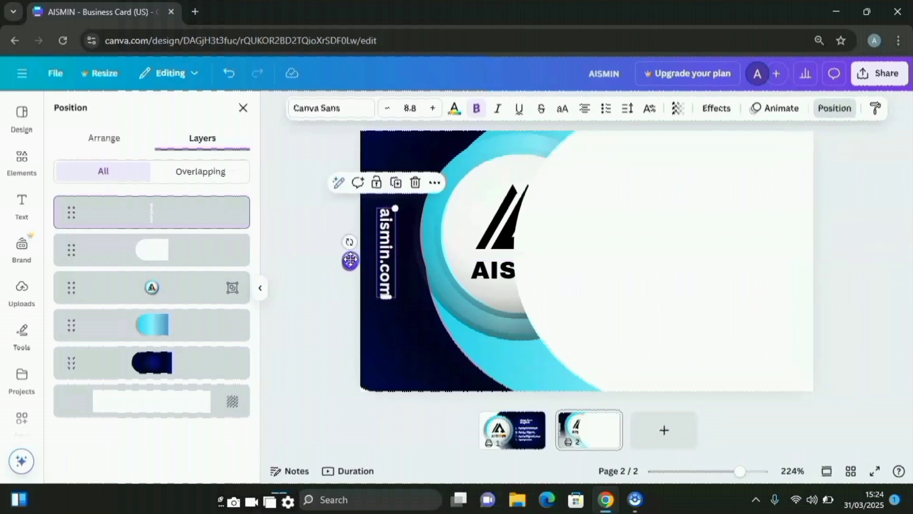
click(410, 278)
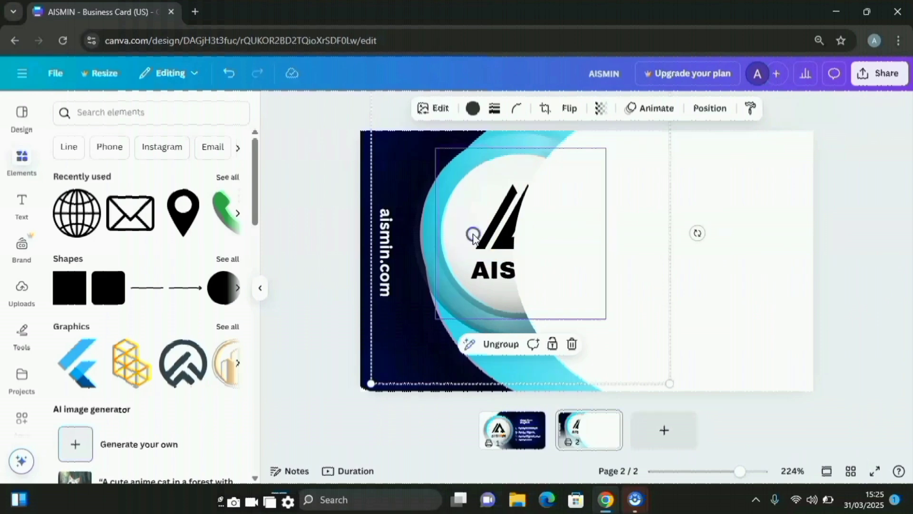
Move the logo group right, layer it above the white shape, and ungroup it
drag(474, 235, 630, 258)
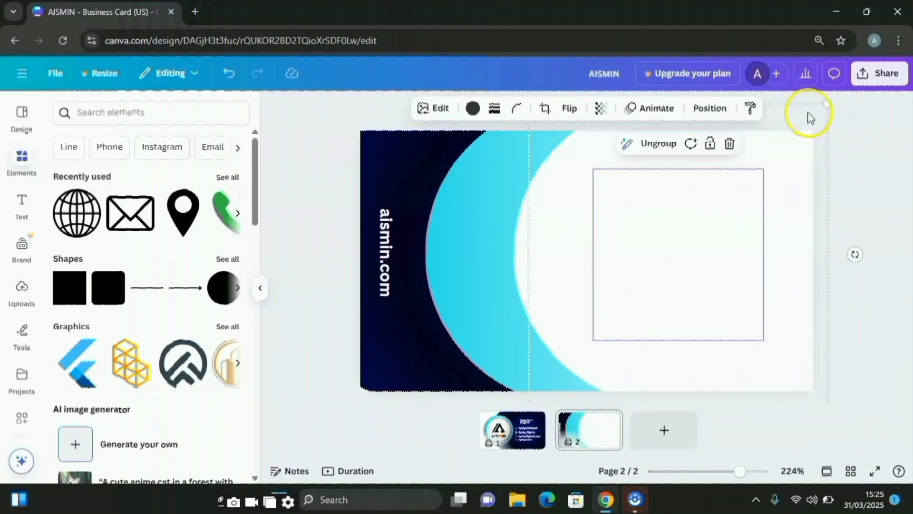
click(710, 108)
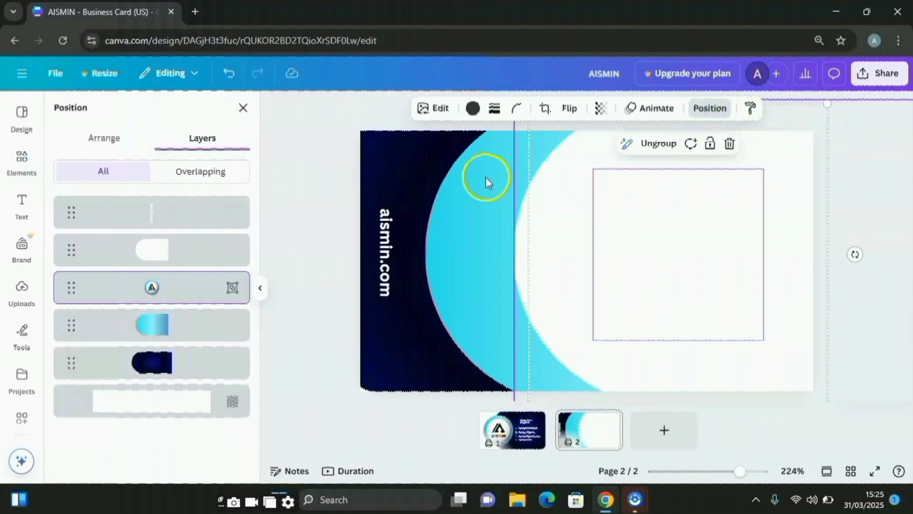
drag(127, 296, 142, 250)
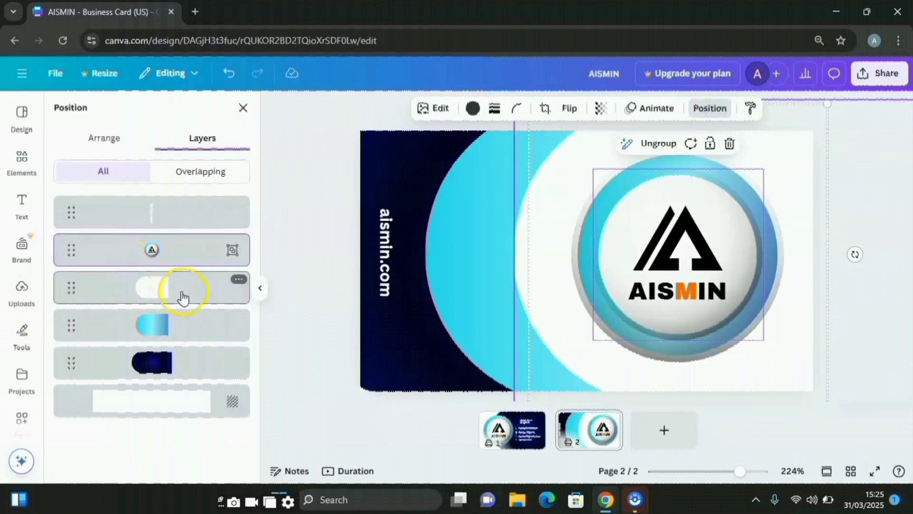
click(763, 166)
click(760, 169)
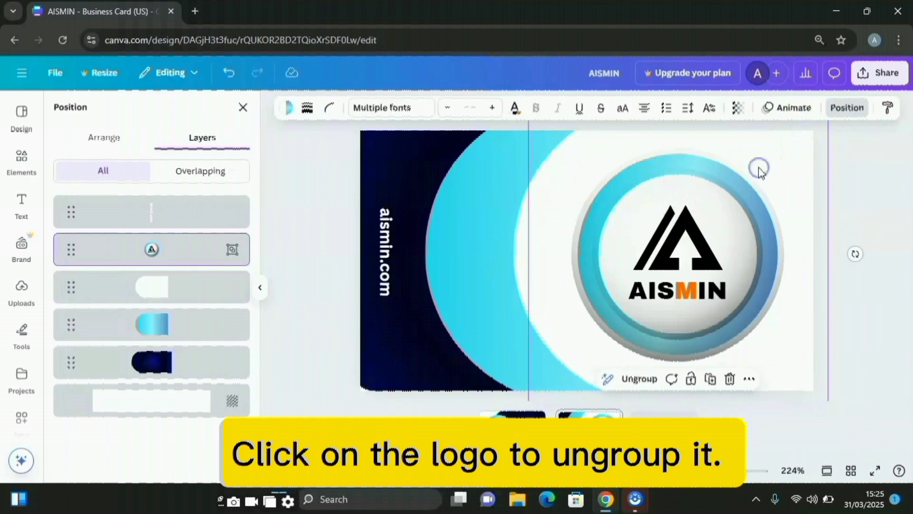
click(642, 385)
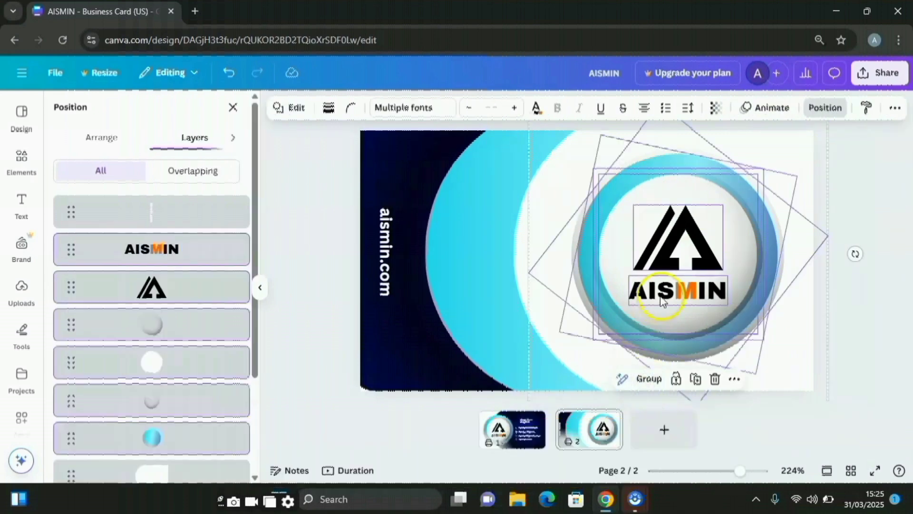
Delete the logo's outer ring, white inner circle and blue sphere
click(594, 289)
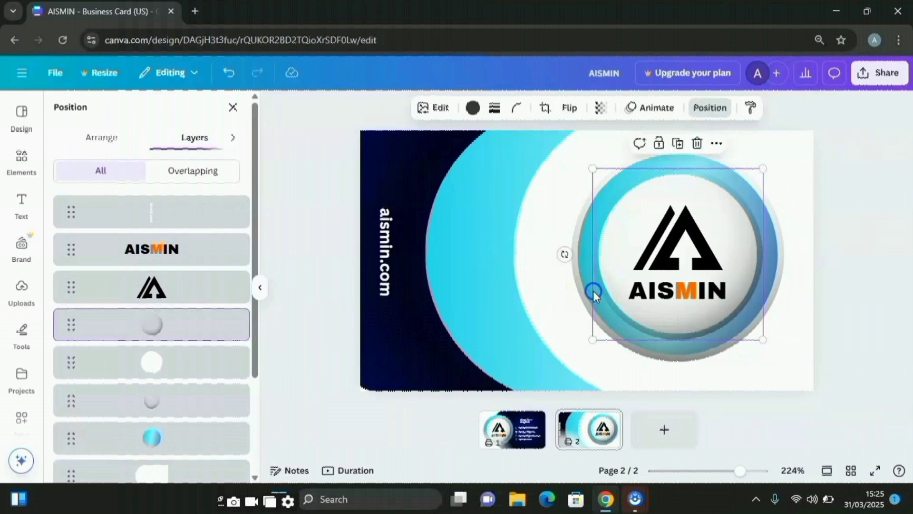
click(697, 143)
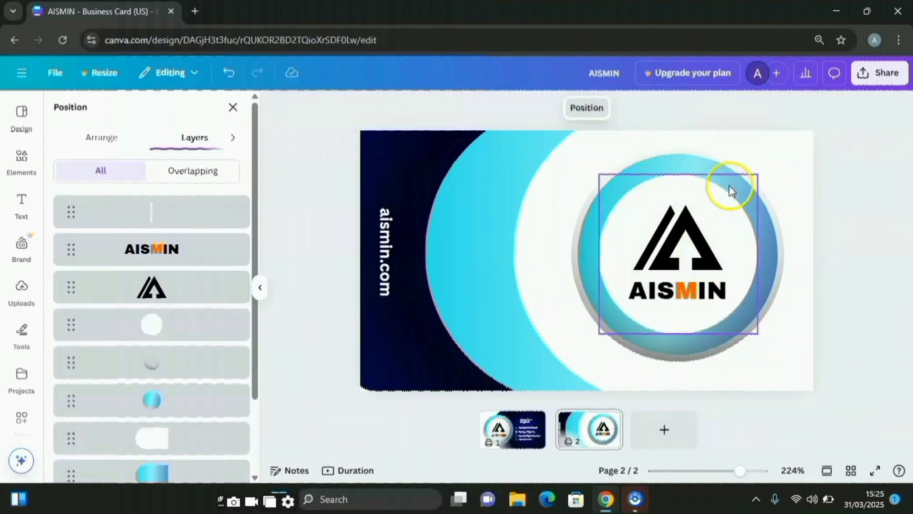
click(730, 184)
click(698, 149)
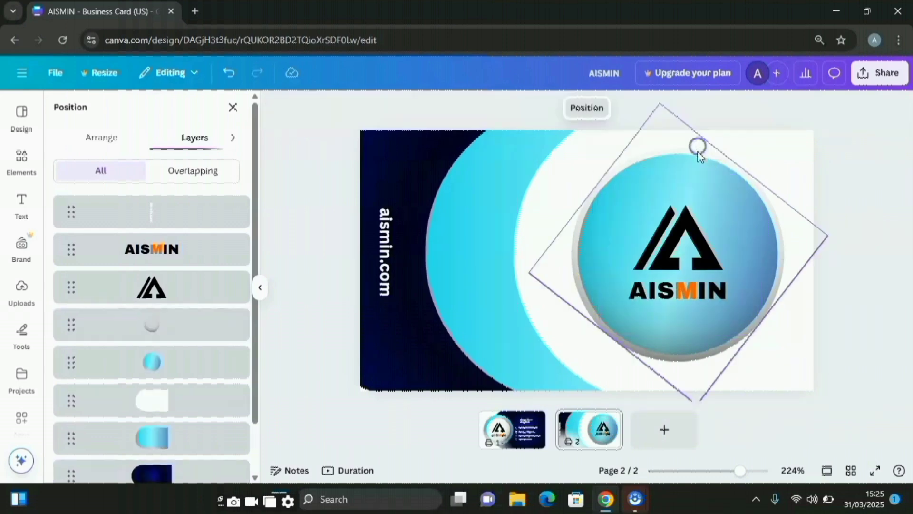
click(726, 178)
key(Delete)
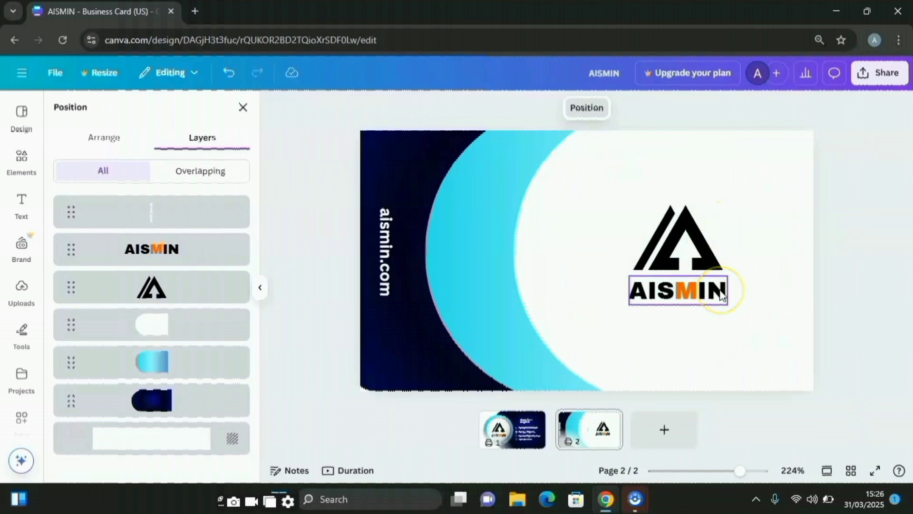
click(864, 275)
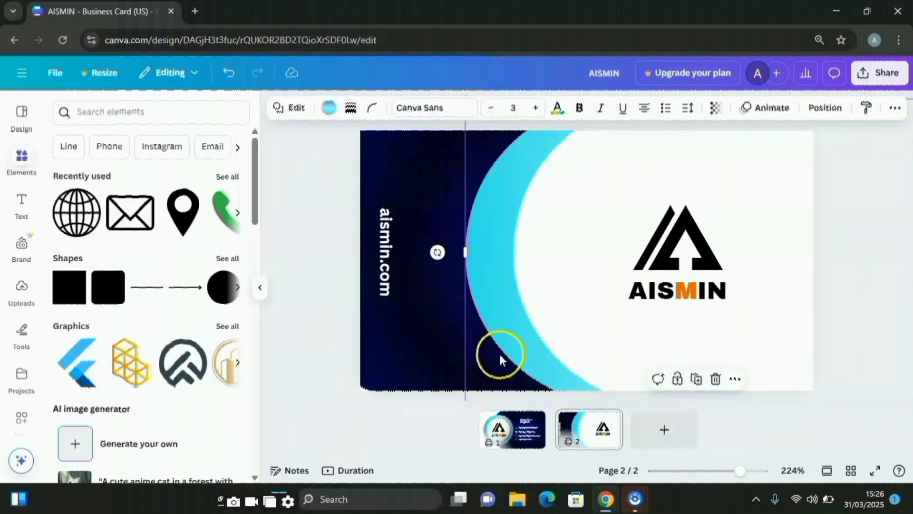
Enlarge the cyan curve and the white round shape, moving both up and to the right
click(493, 355)
drag(492, 360, 477, 312)
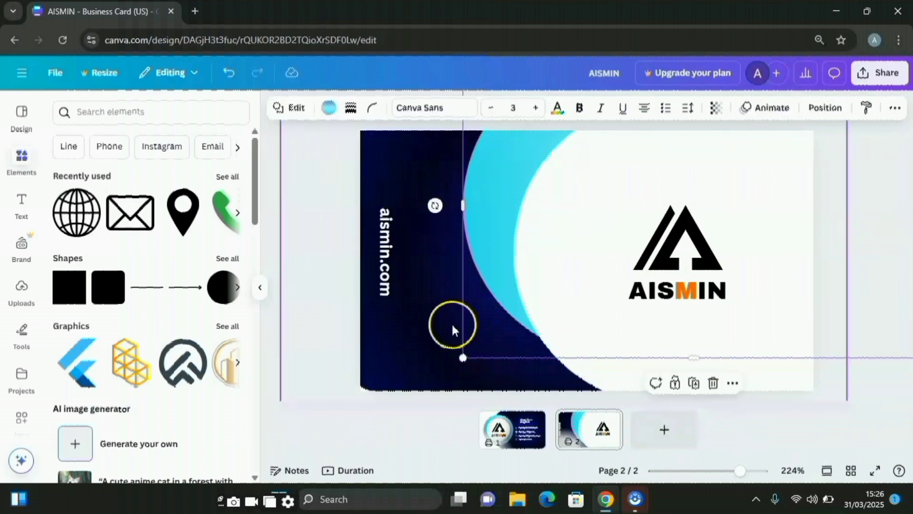
drag(465, 360, 434, 404)
drag(477, 284, 531, 322)
drag(601, 347, 600, 269)
drag(517, 327, 475, 352)
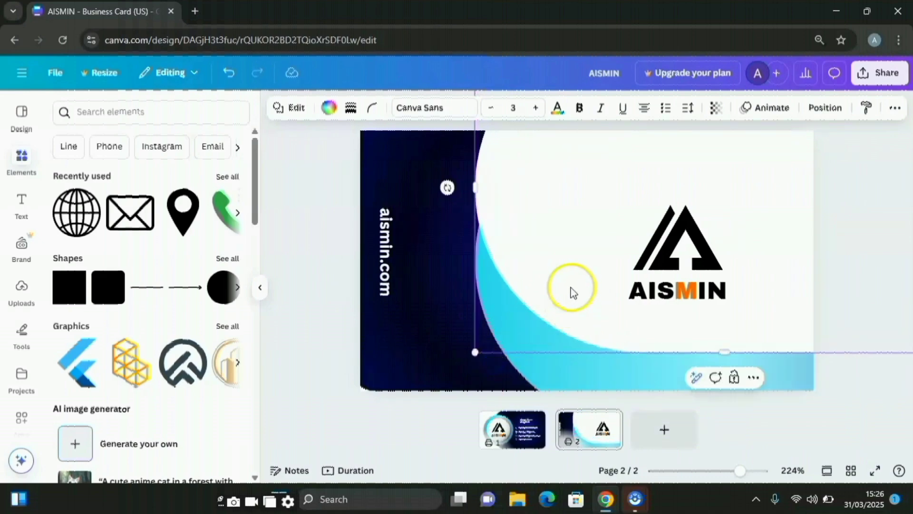
drag(571, 287, 638, 361)
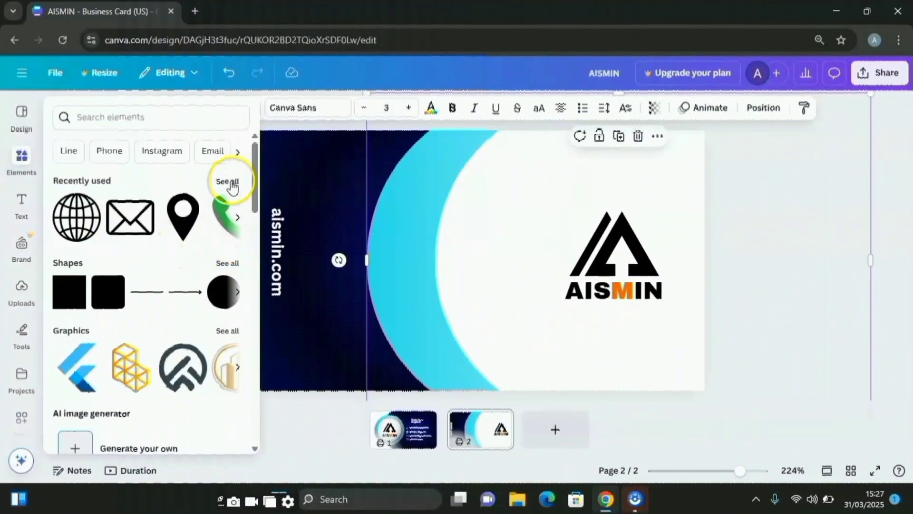
Add the shaded grey circle from recent elements, enlarge it, and send it behind the white shape
click(231, 182)
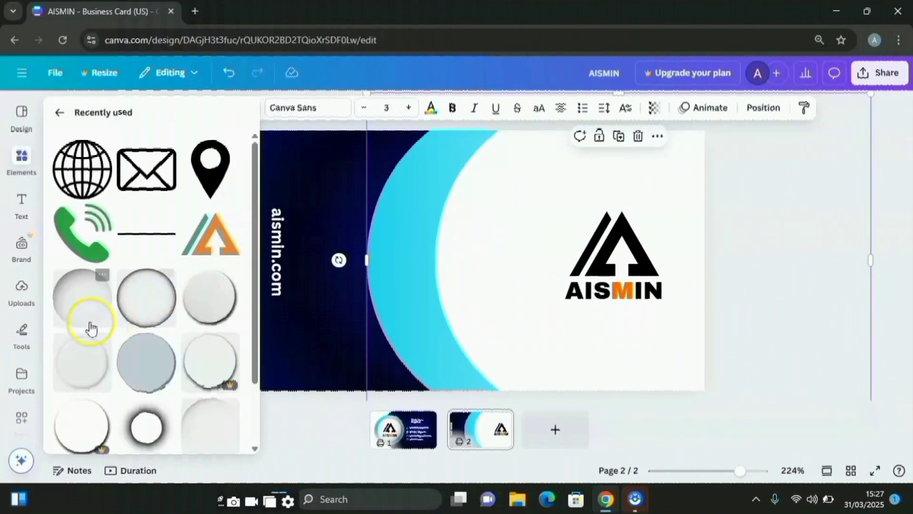
click(79, 312)
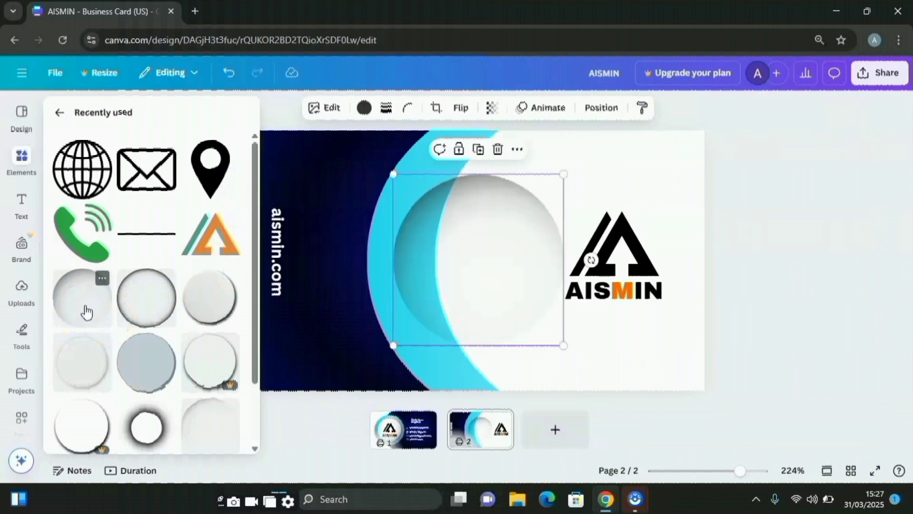
drag(512, 290, 461, 230)
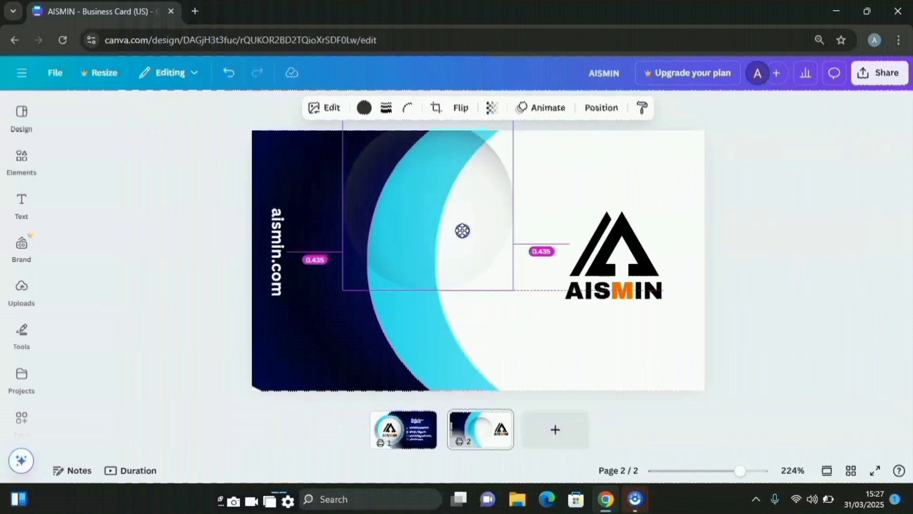
drag(514, 291, 632, 424)
drag(447, 287, 455, 269)
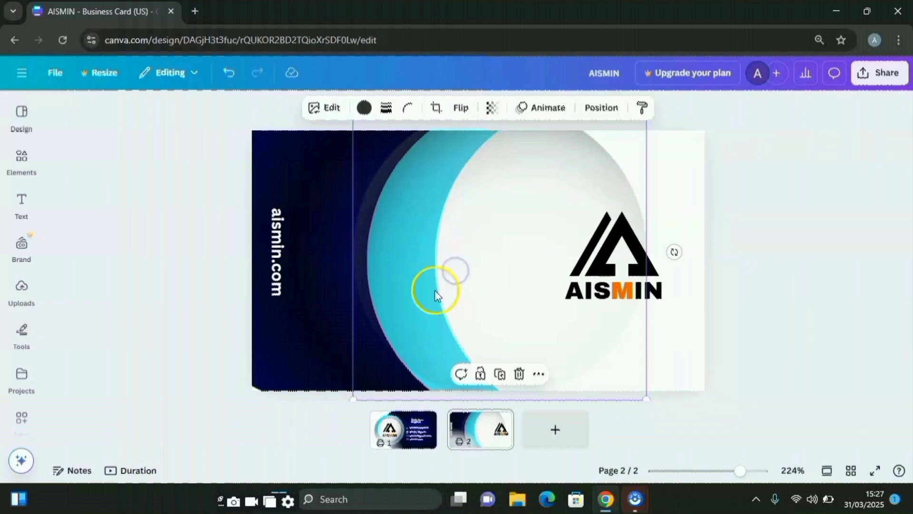
click(595, 115)
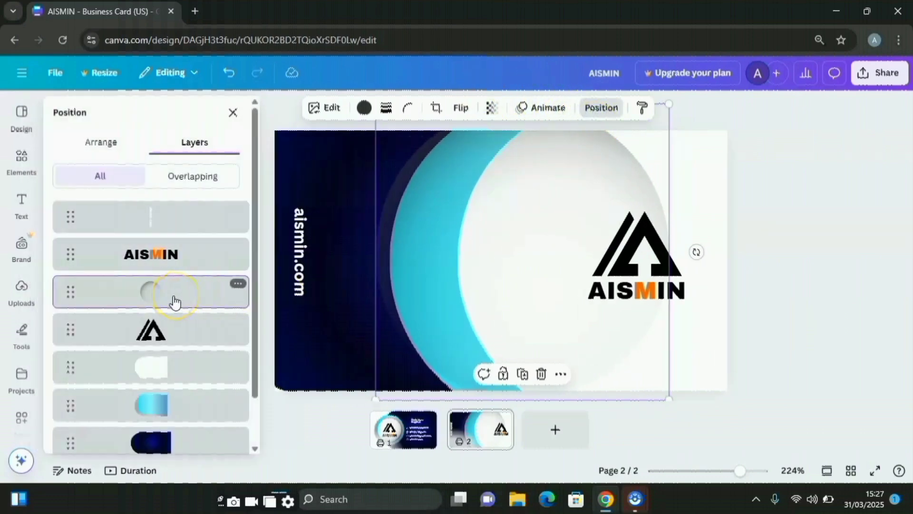
mouse_move(175, 302)
mouse_down()
mouse_move(175, 406)
mouse_move(179, 306)
mouse_up()
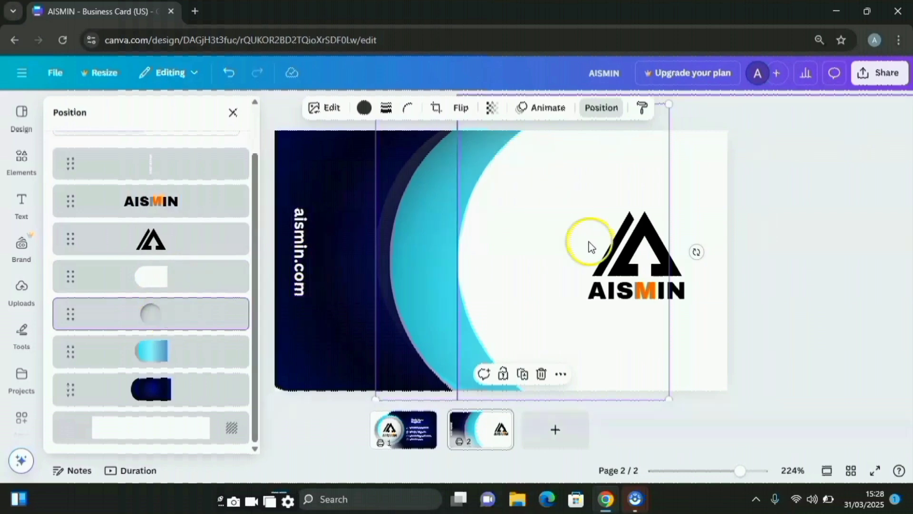
Duplicate the grey circle, enlarge the copy up-right, and layer it below the logo
click(522, 376)
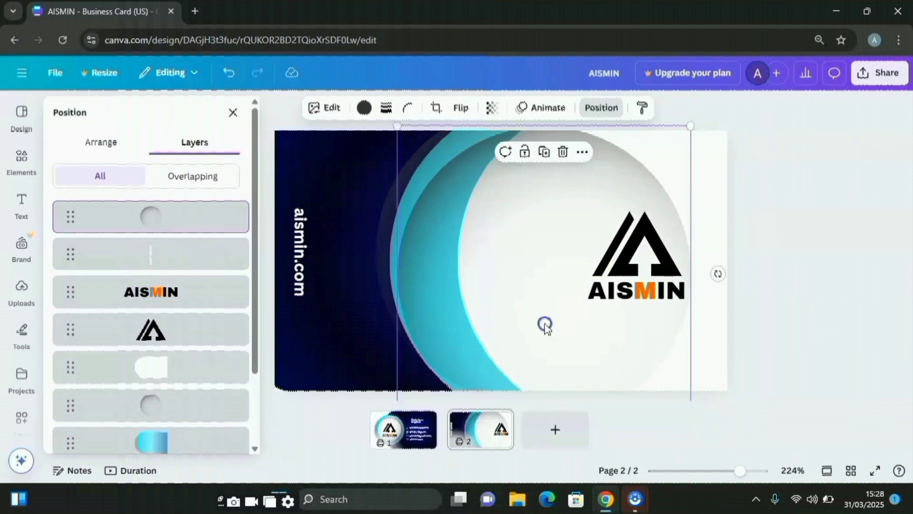
drag(545, 326, 587, 307)
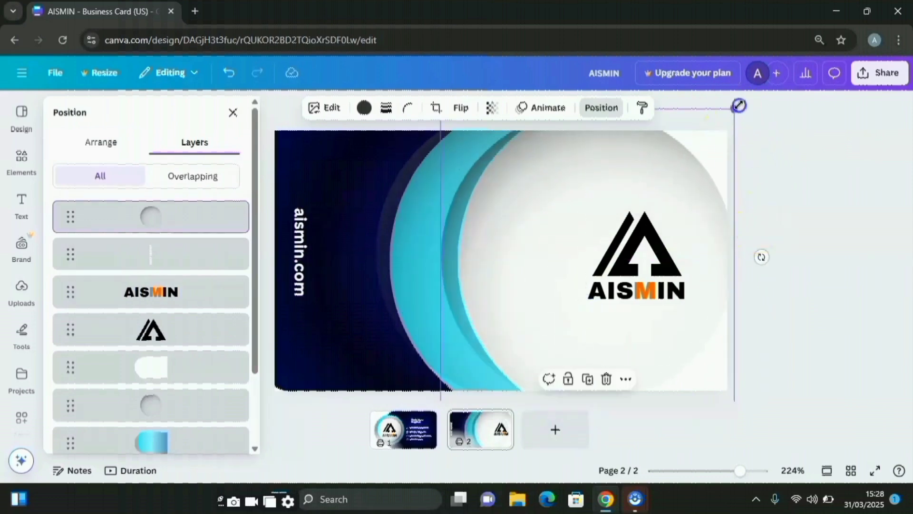
drag(739, 105, 759, 71)
drag(565, 189, 568, 201)
click(181, 199)
drag(176, 217, 181, 349)
click(180, 278)
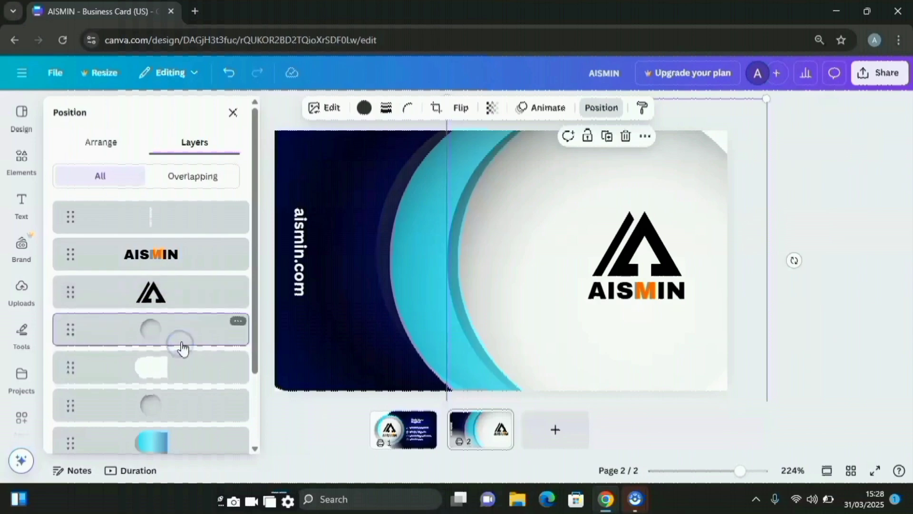